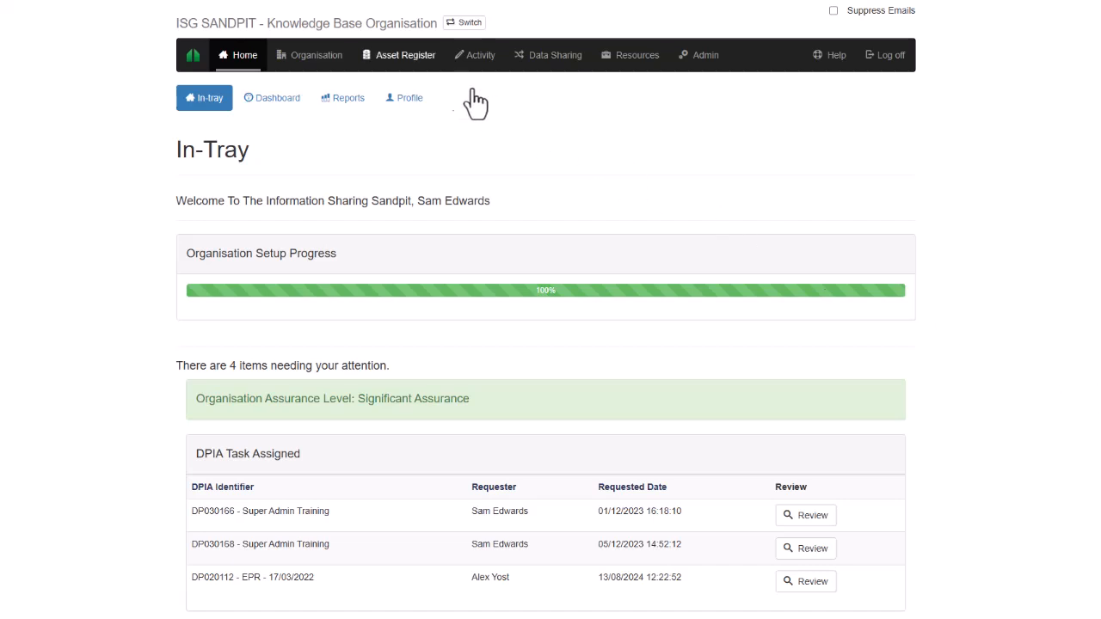
Link the EPR System asset to the New DPIA activity and check the data details filled in from it.
left_click(419, 67)
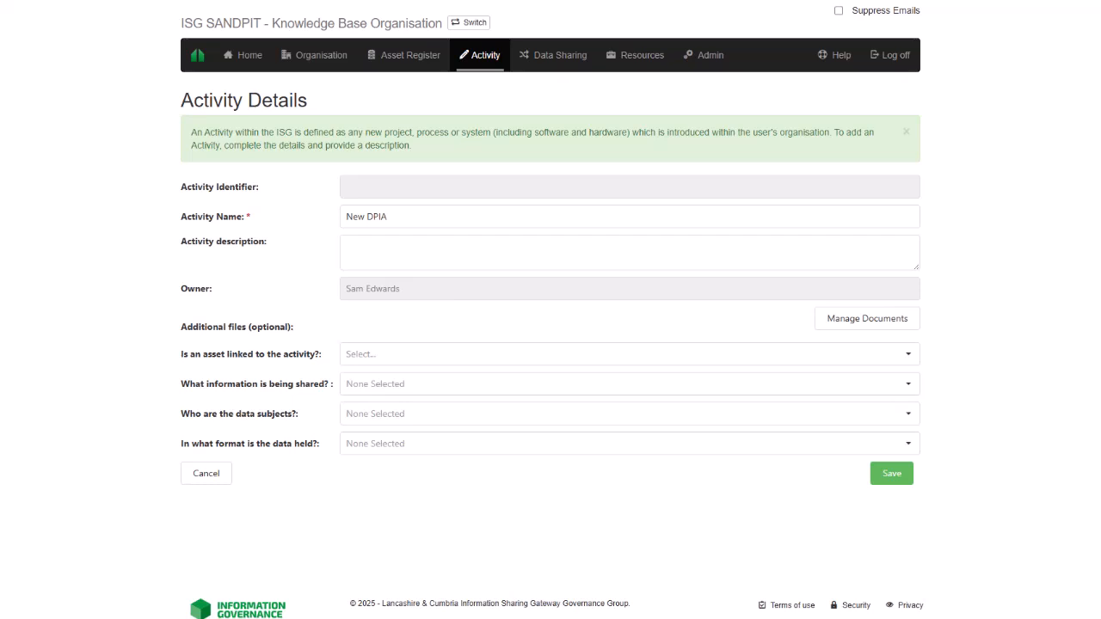
left_click(861, 359)
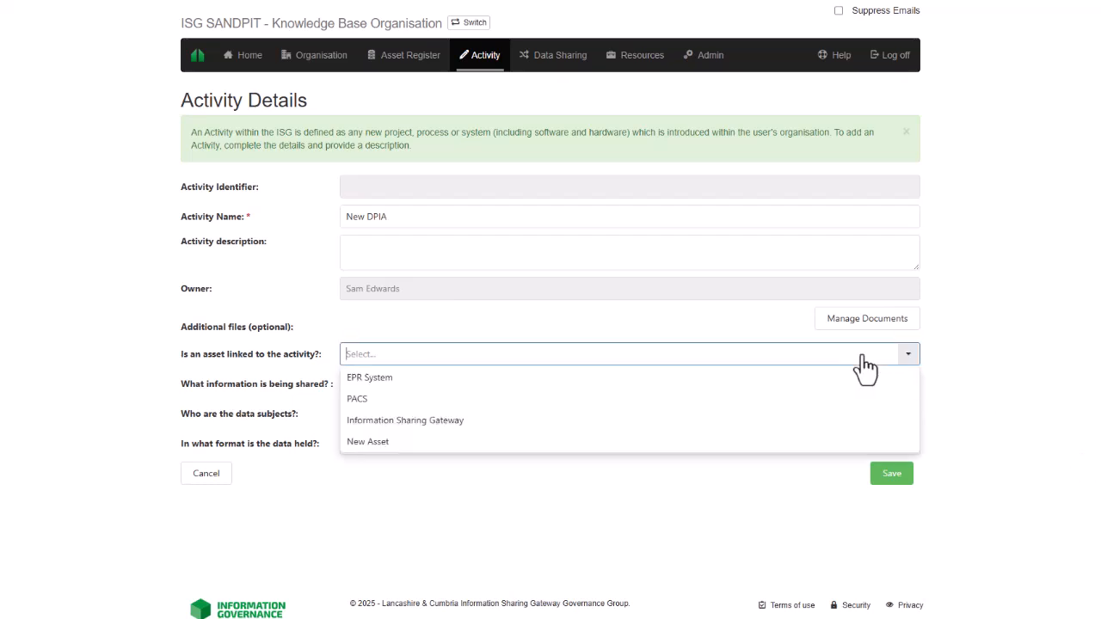
left_click(848, 378)
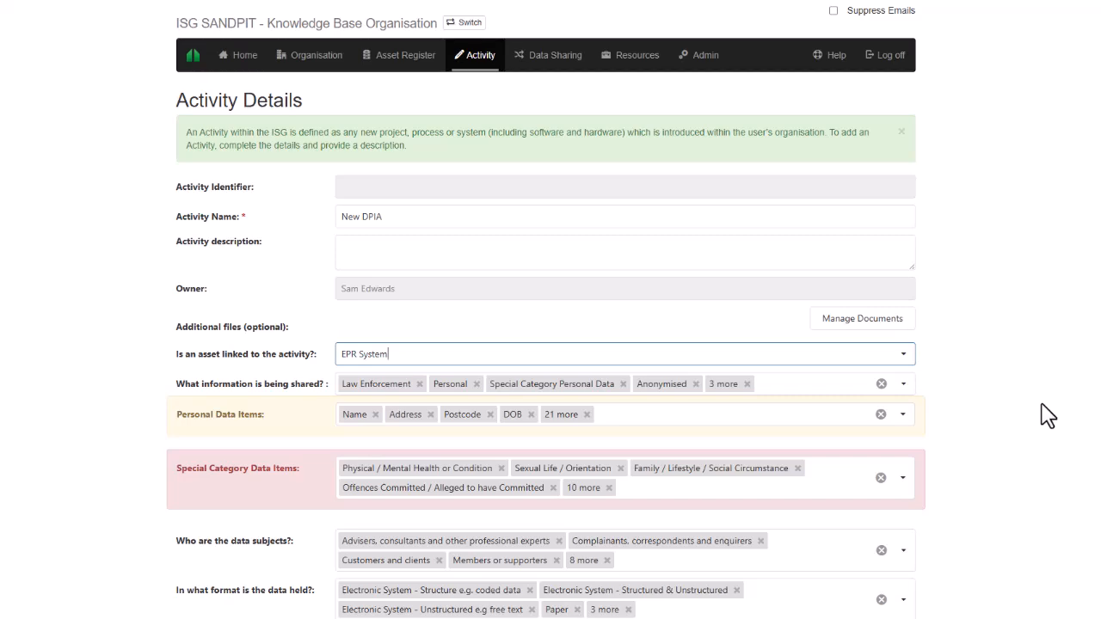
scroll(1048, 416, "down", 1)
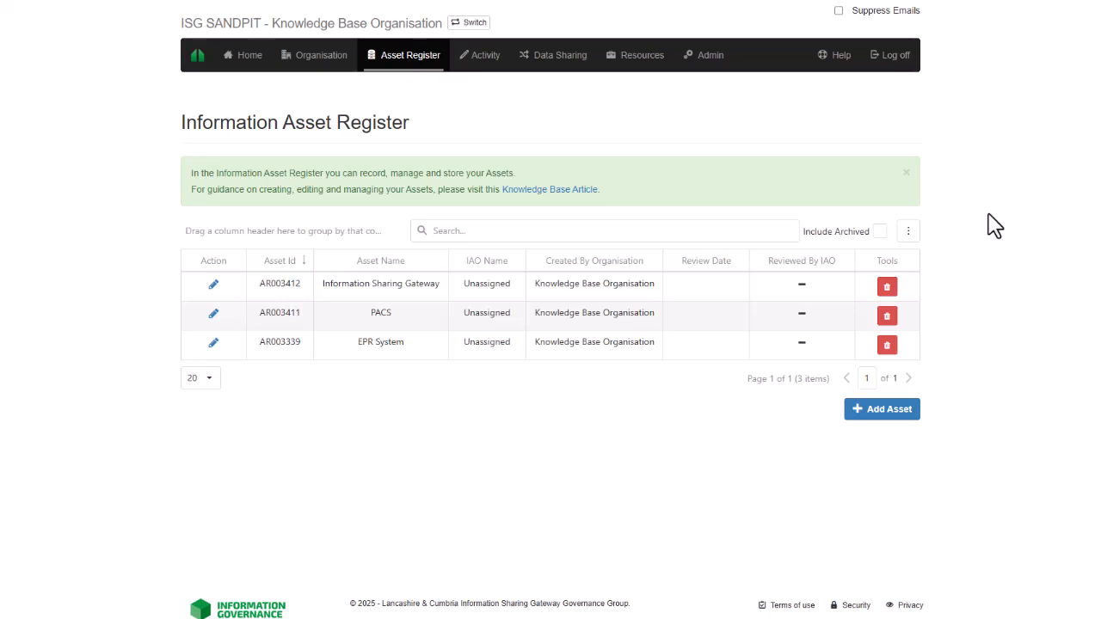
Check the asset register's search field and its export and column options.
left_click(743, 230)
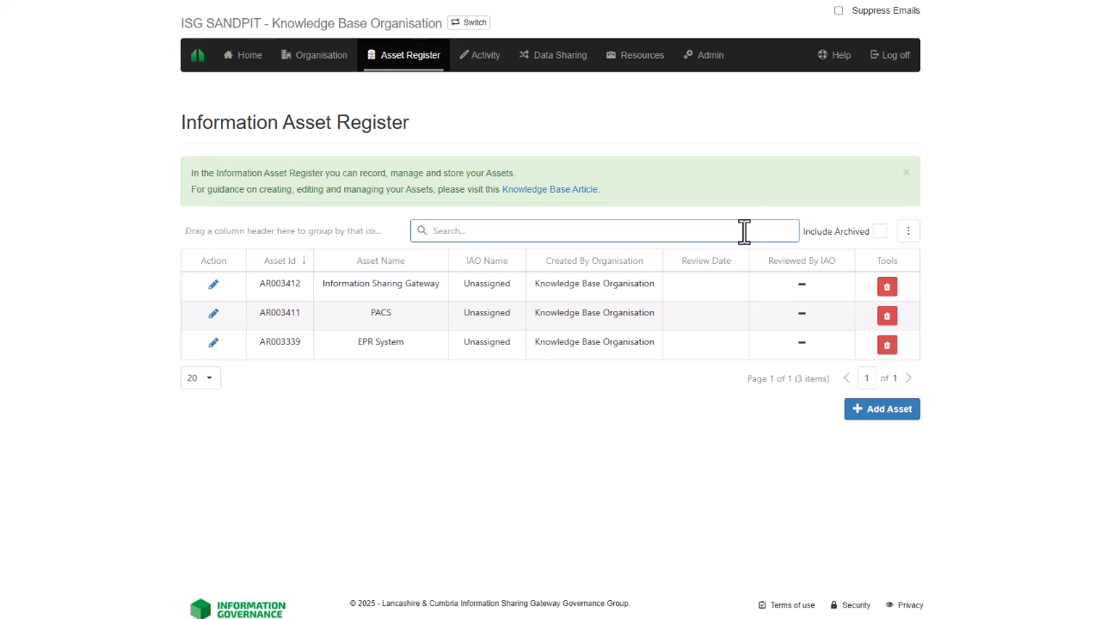
left_click(908, 232)
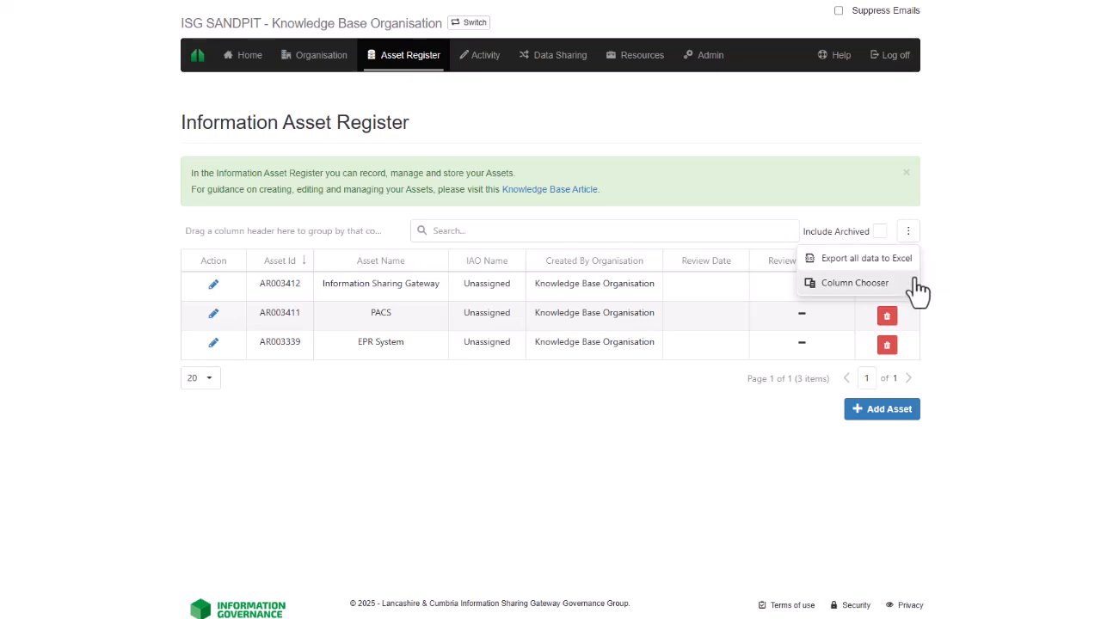
left_click(947, 225)
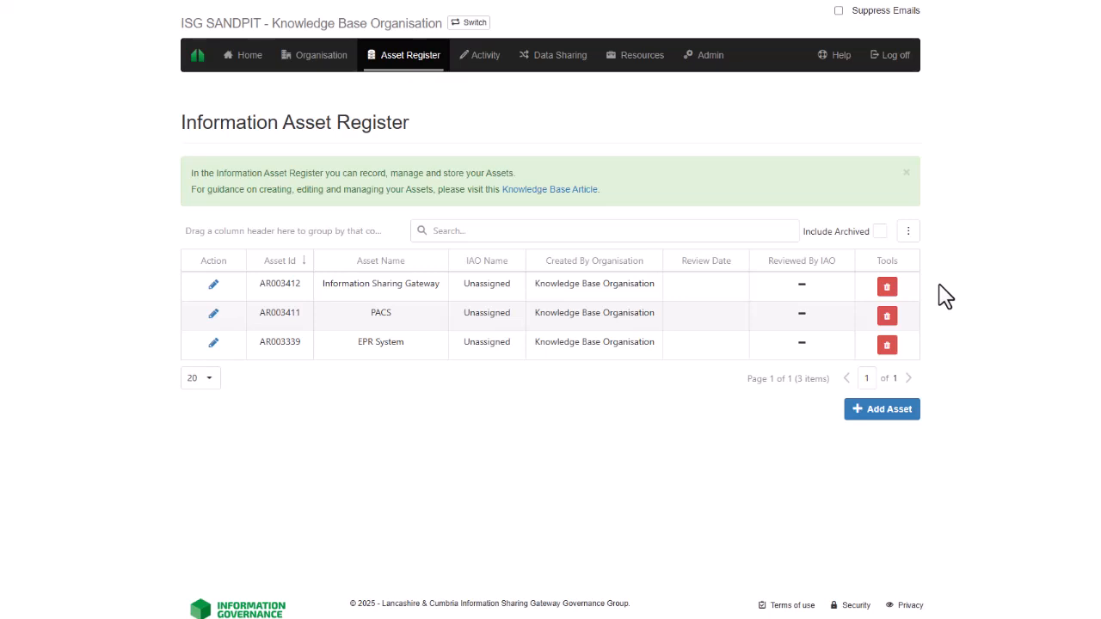
Create an asset named "New Asset" in the Information Asset Register.
left_click(879, 411)
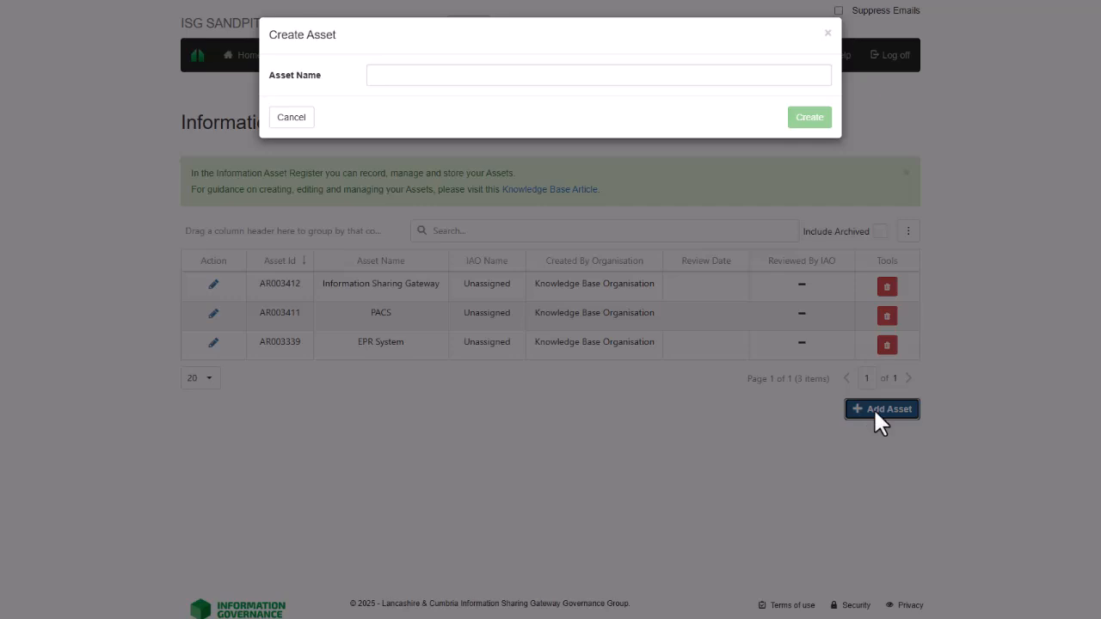
left_click(605, 76)
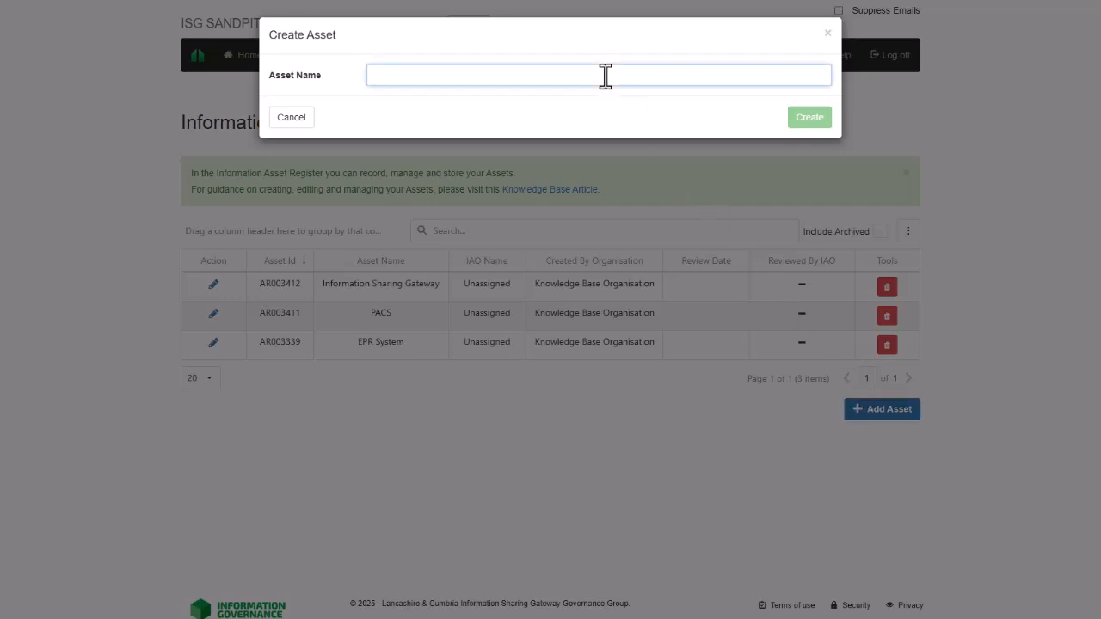
type("New Asset")
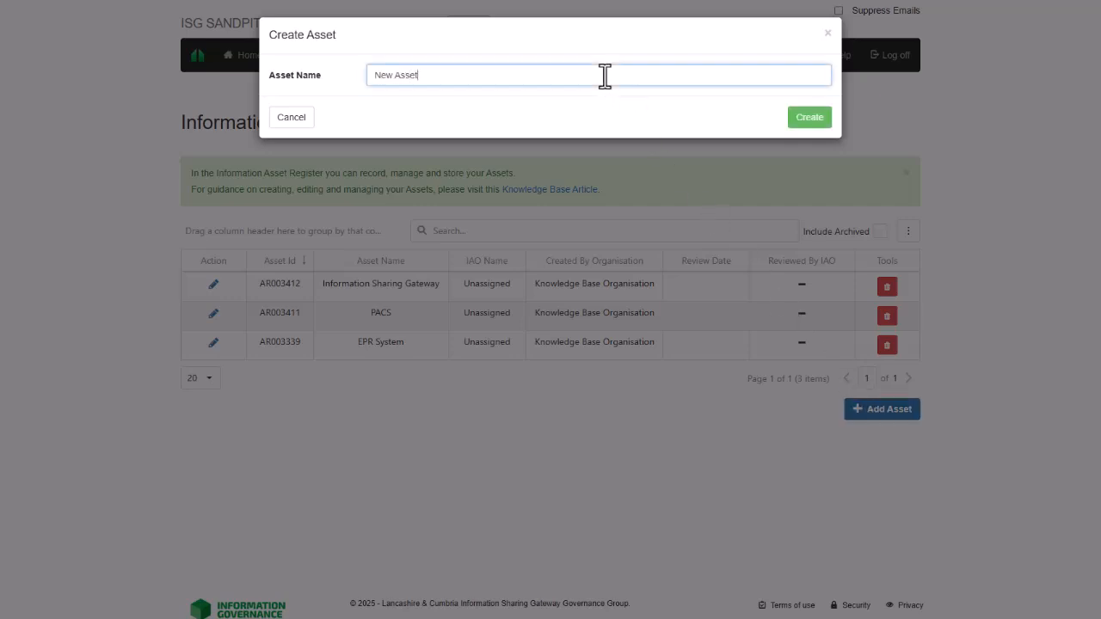
left_click(819, 118)
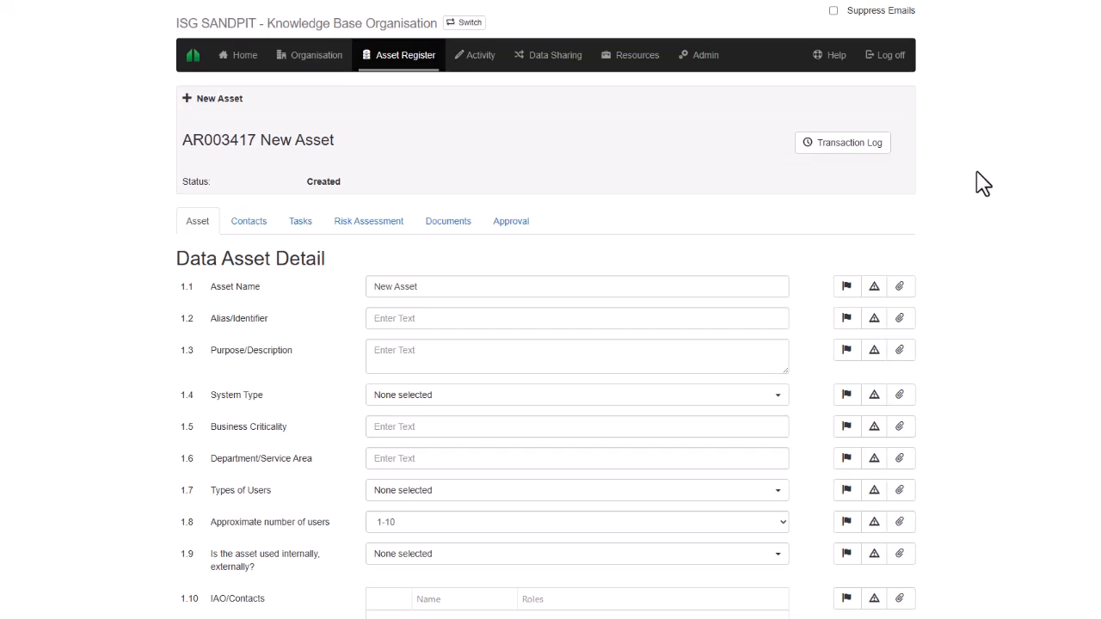
View the new asset's transaction log and close it again.
left_click(862, 150)
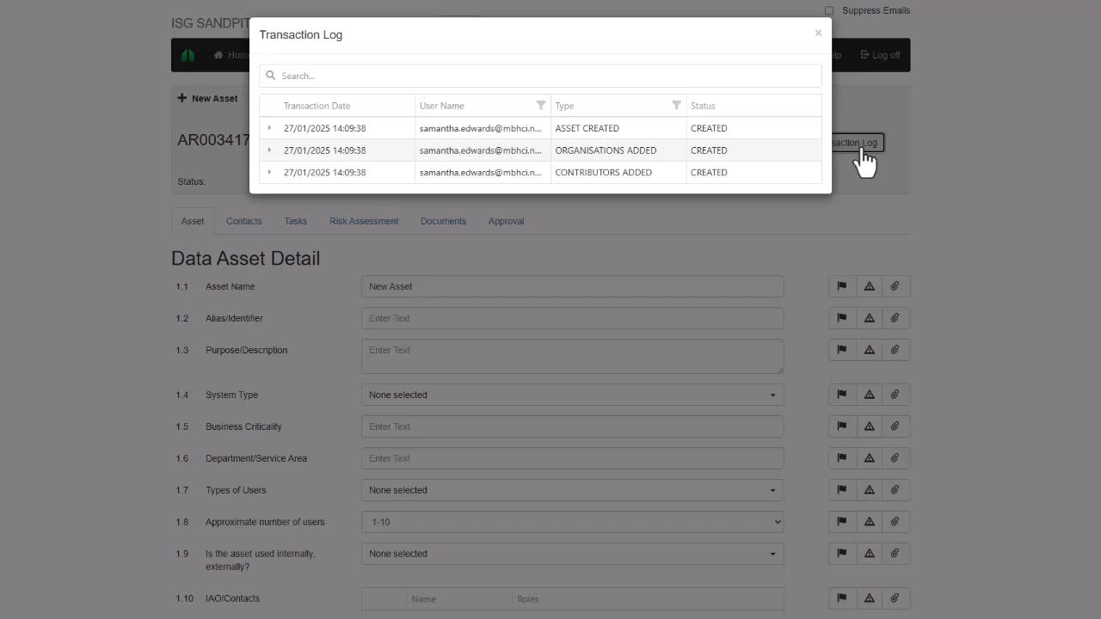
left_click(818, 33)
mouse_move(825, 51)
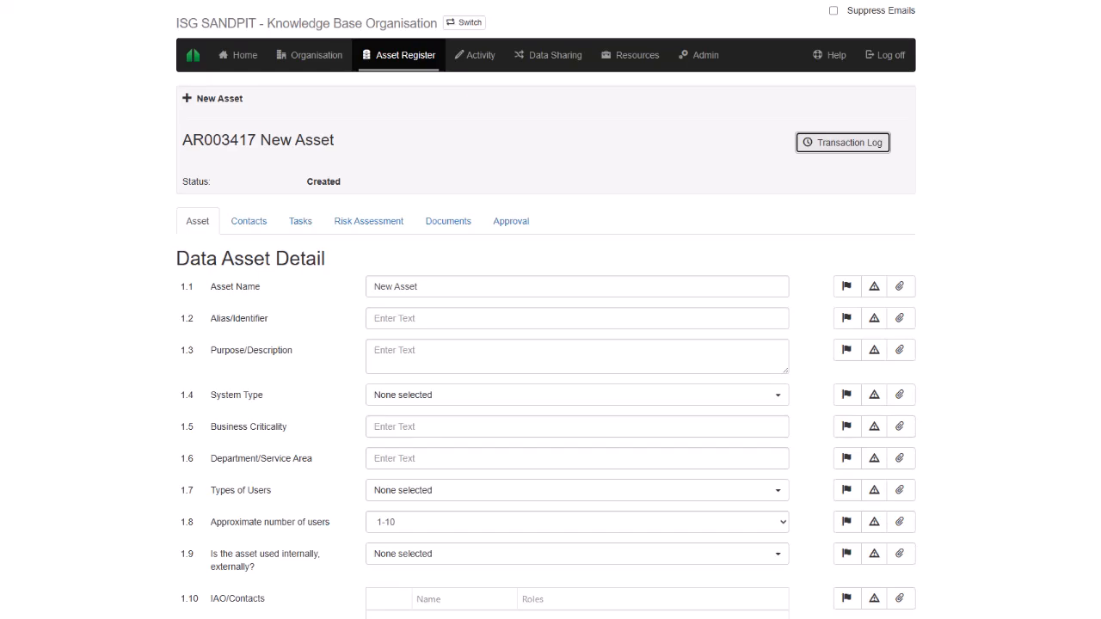
Look through the new asset's questions from Data Asset Detail to Supplier Information.
scroll(551, 344, "down", 6)
scroll(550, 344, "down", 3)
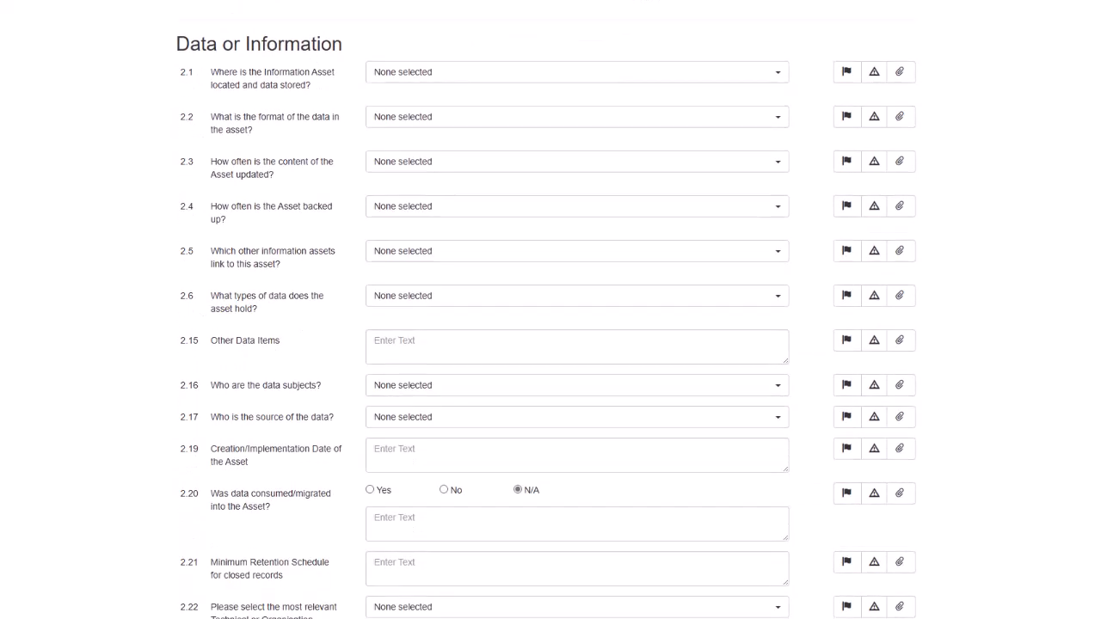
scroll(551, 344, "down", 7)
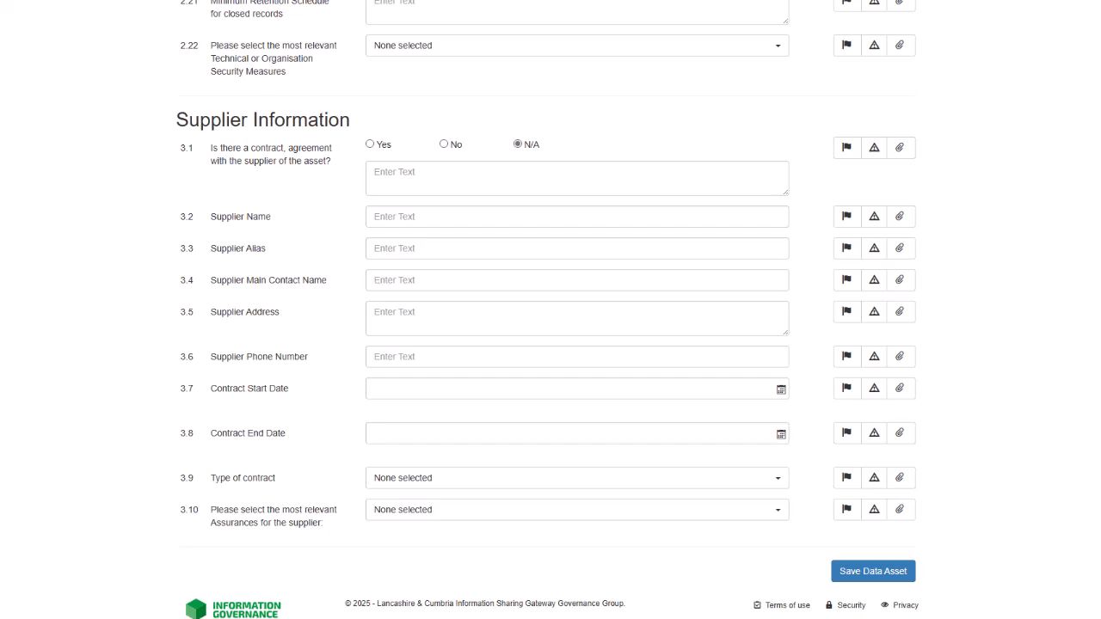
scroll(551, 309, "up", 11)
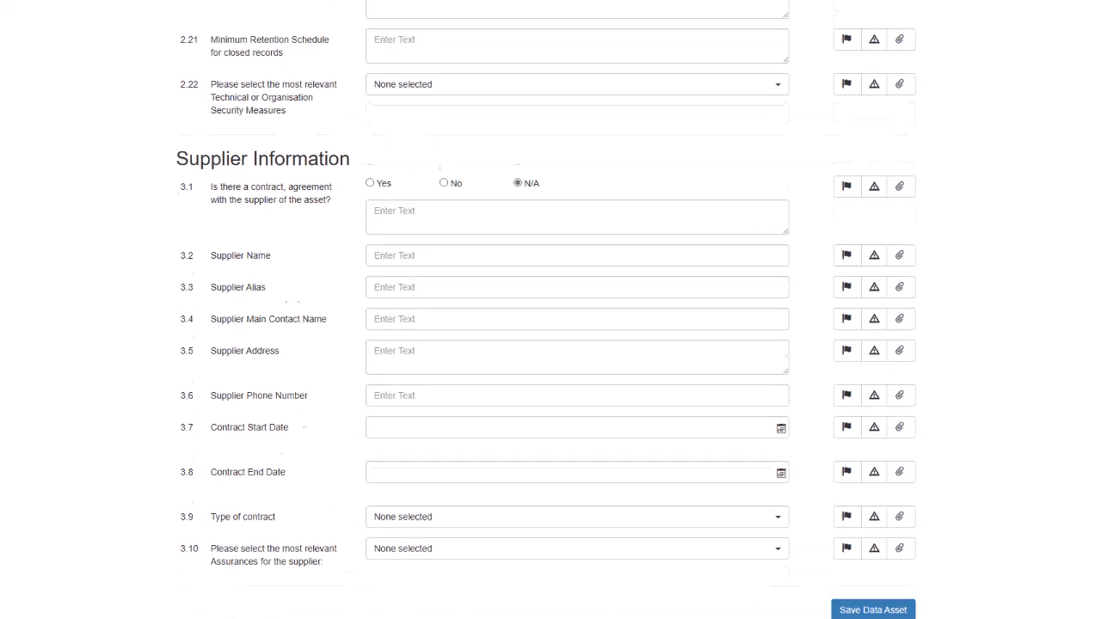
scroll(550, 309, "up", 4)
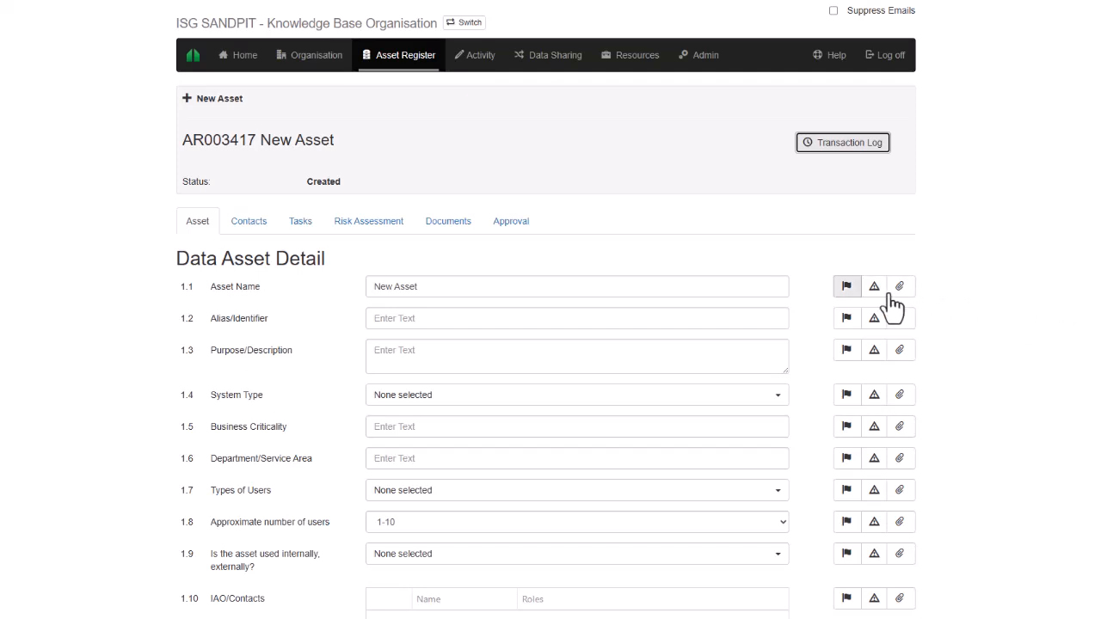
Assign a task for question 1.1 Asset Name to the listed contributor, with review date 30/01/2025 and description "Please complete this question. Thank you.".
left_click(855, 297)
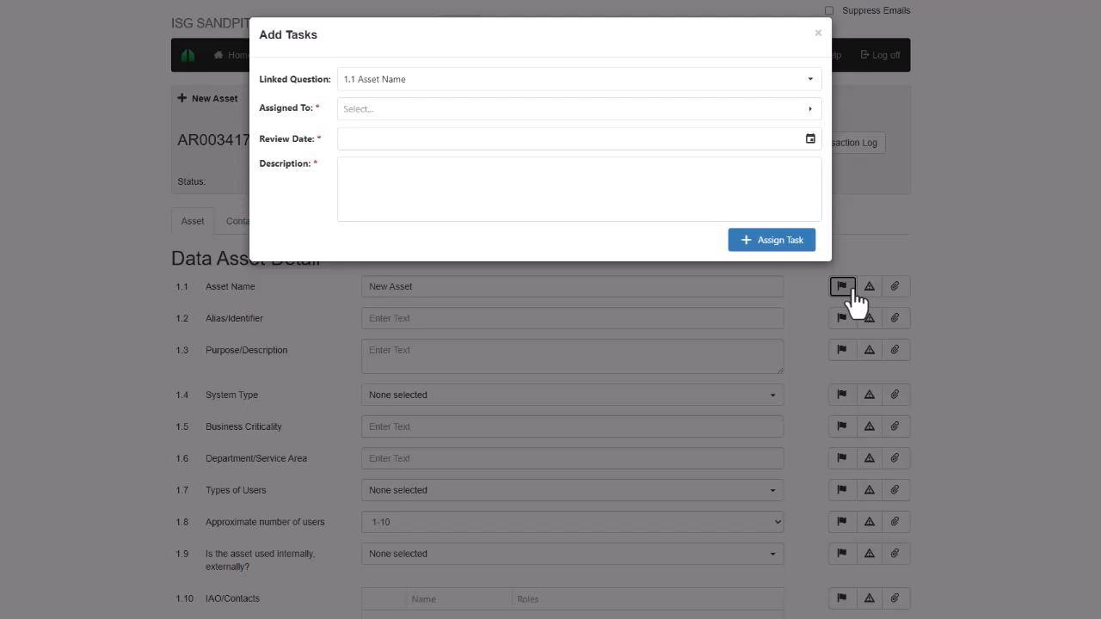
left_click(798, 112)
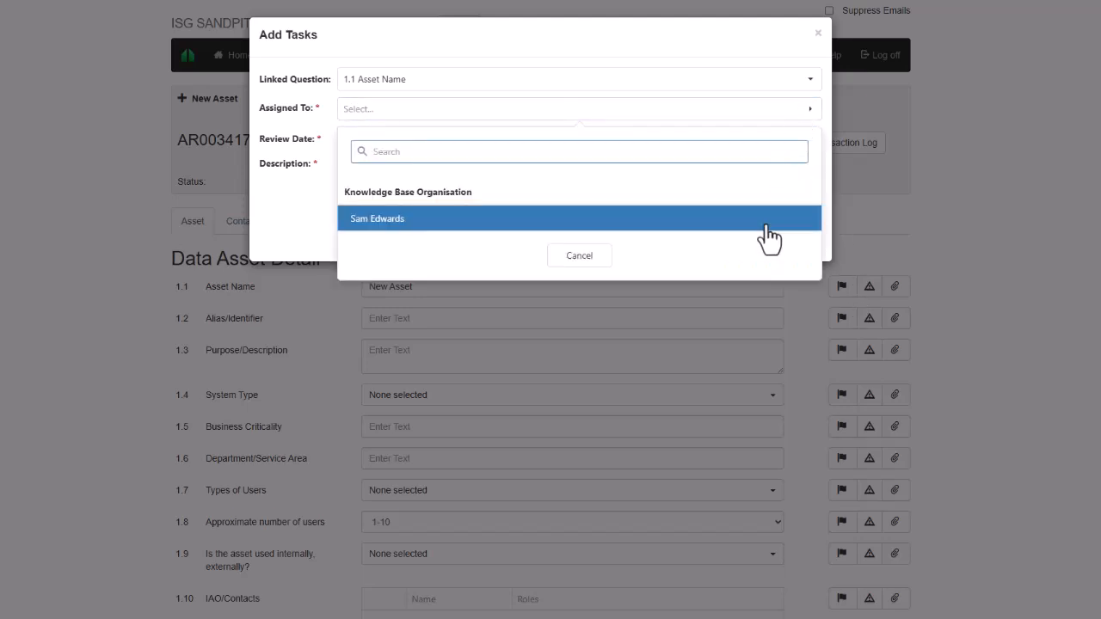
left_click(763, 222)
left_click(810, 140)
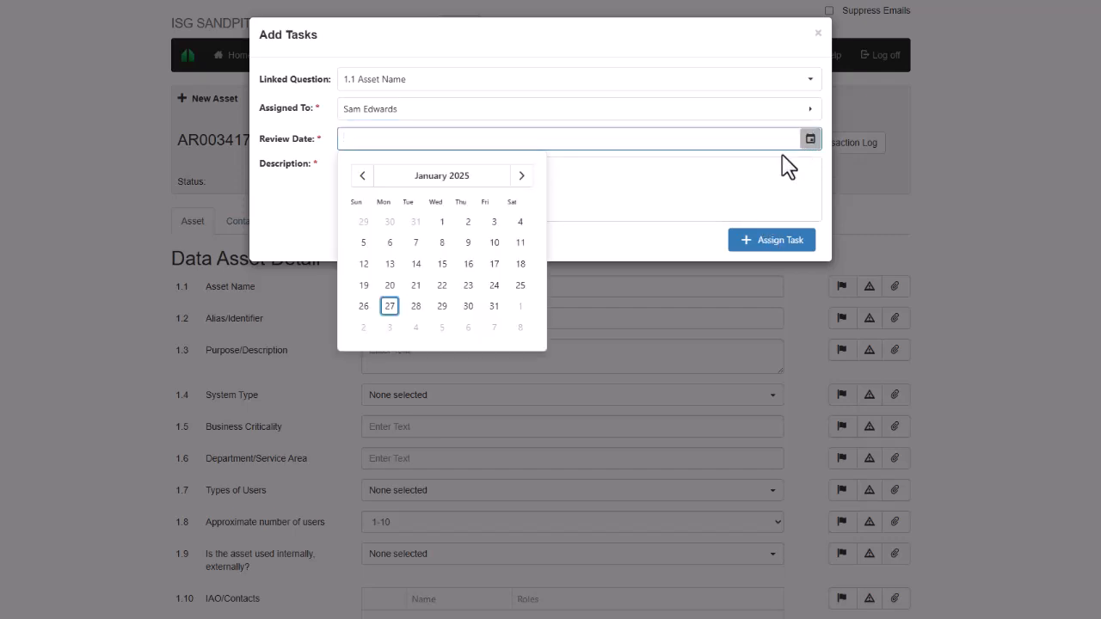
left_click(469, 306)
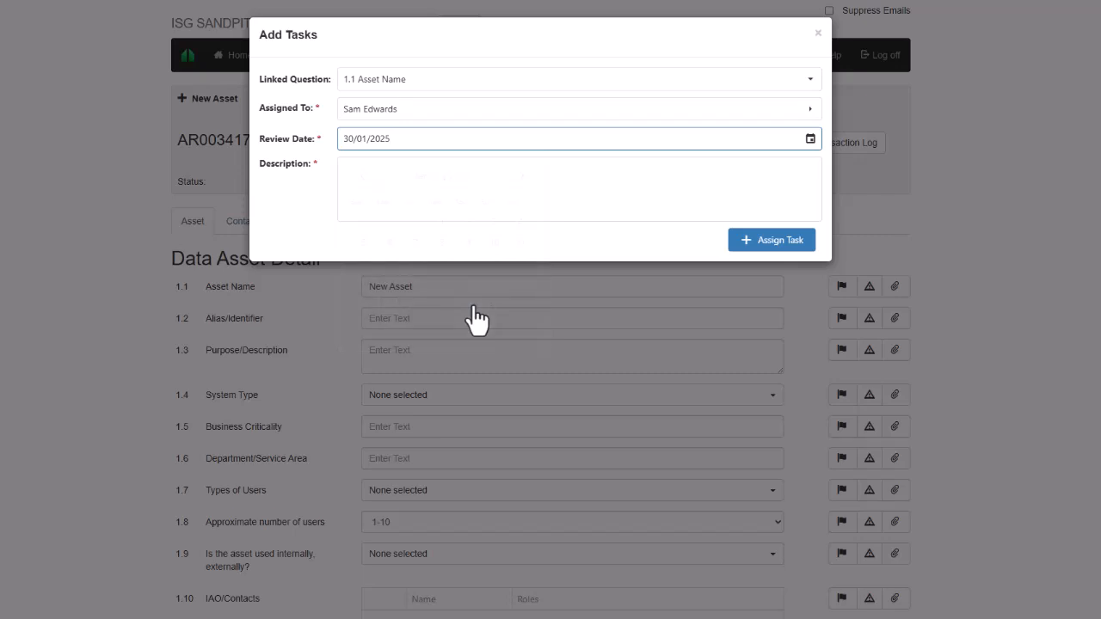
left_click(507, 190)
type("Please complete this ")
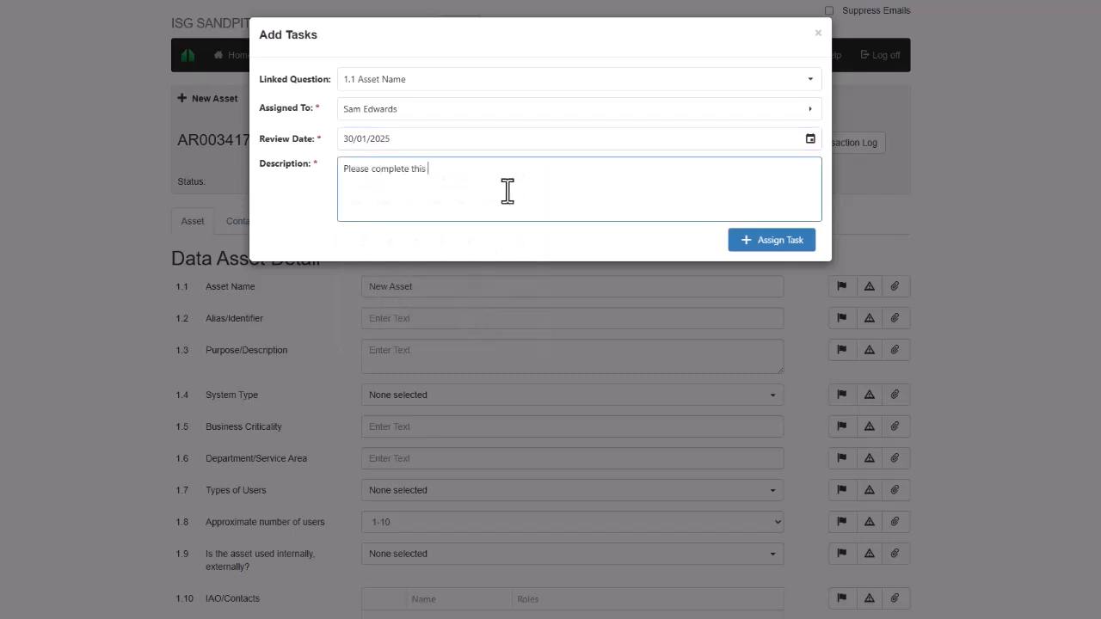
type("question. Thank you.")
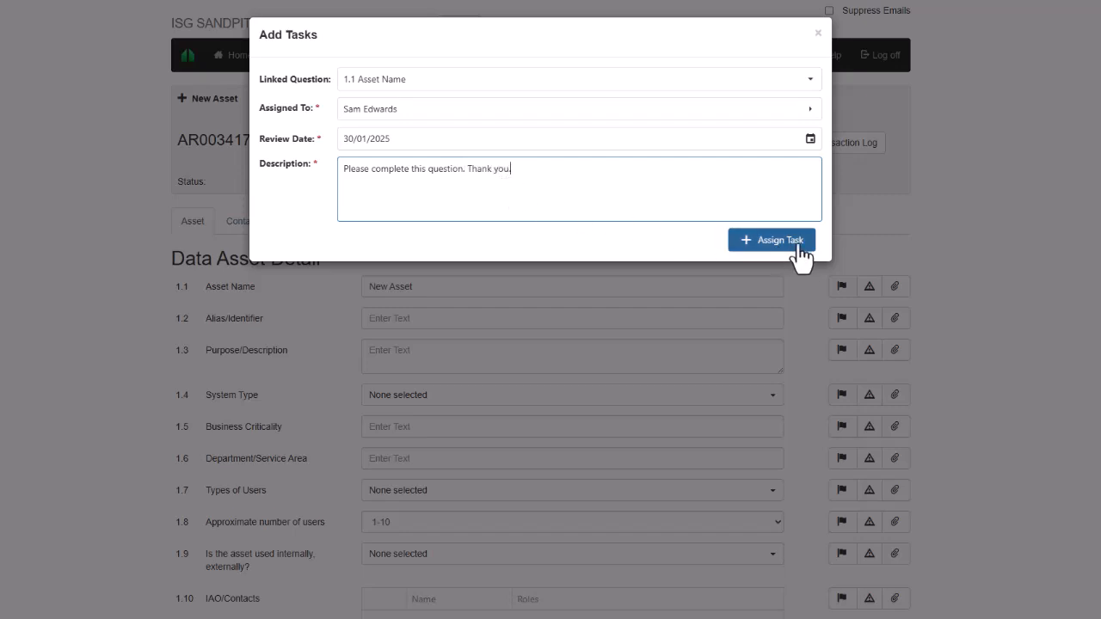
left_click(799, 247)
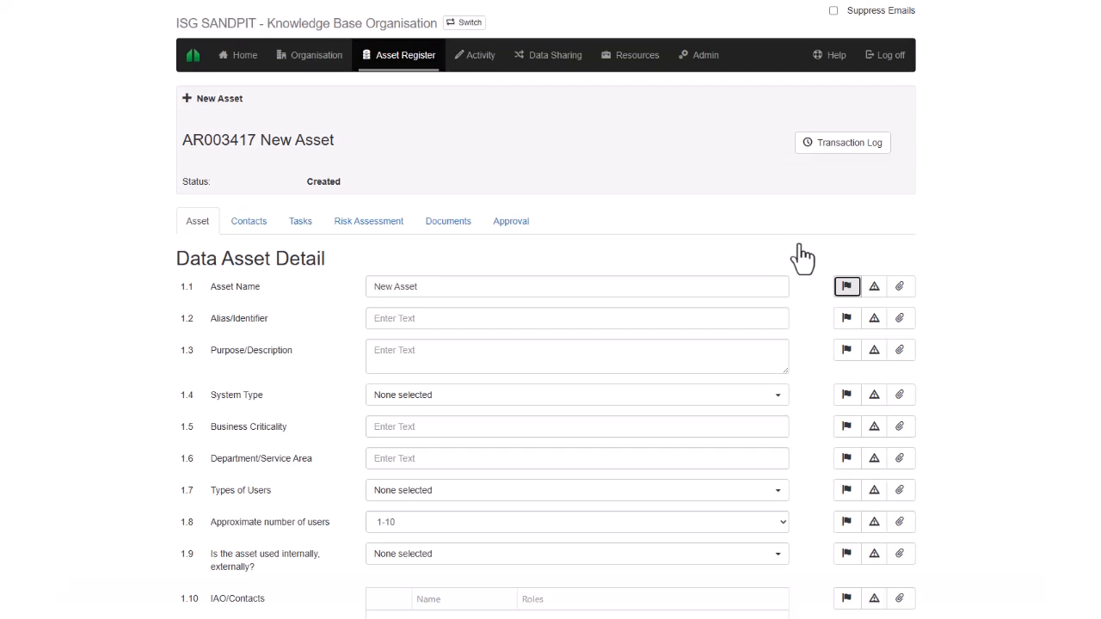
Review the asset's task status and task list for the newly assigned task.
left_click(300, 226)
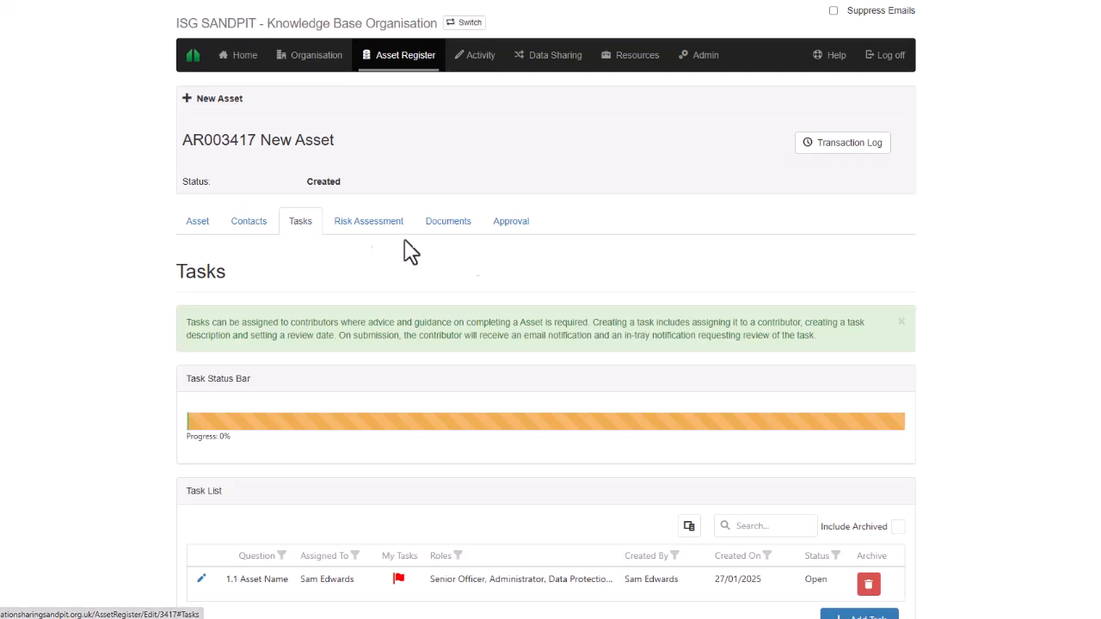
scroll(1033, 355, "down", 1)
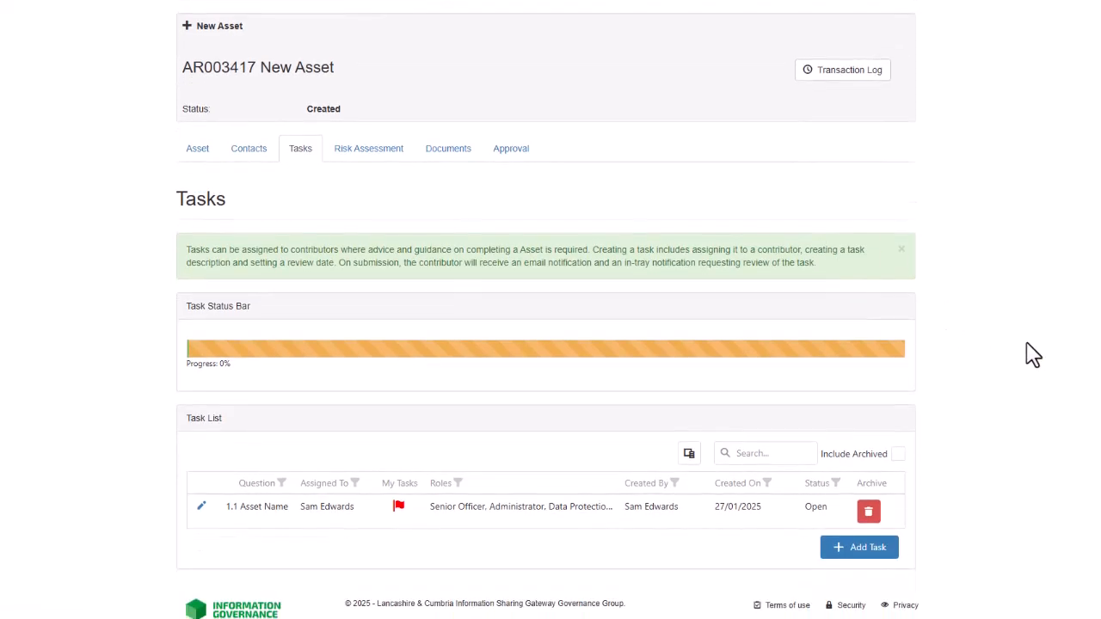
scroll(1032, 354, "up", 1)
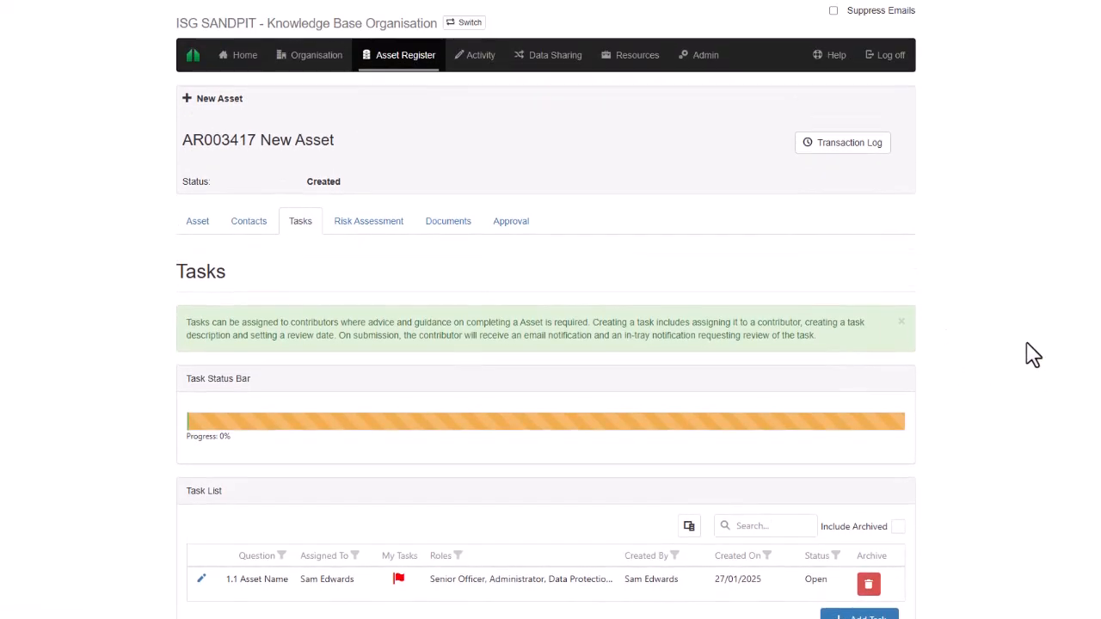
Start a risk for question 1.1 Asset Name with the description "Description" and the controls text "Controls".
left_click(193, 232)
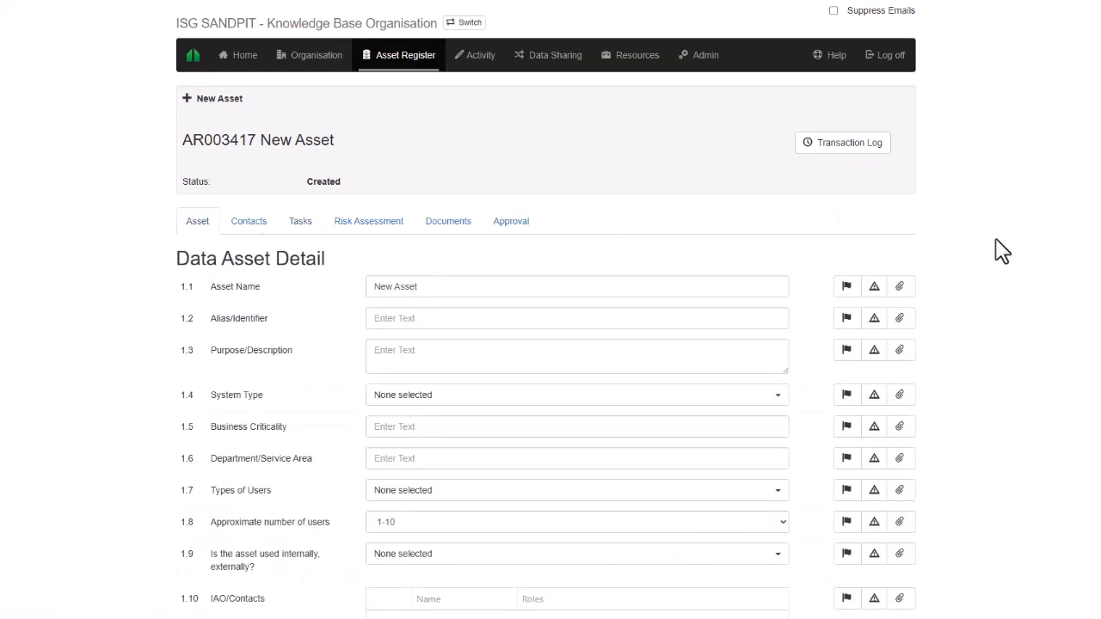
left_click(873, 289)
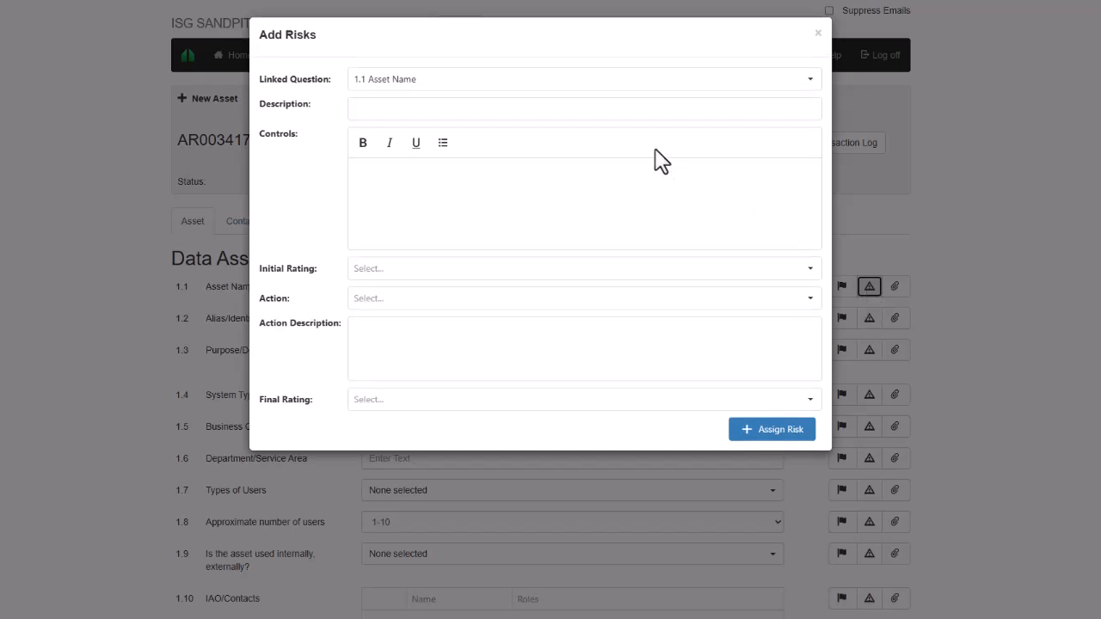
left_click(605, 115)
type("Description")
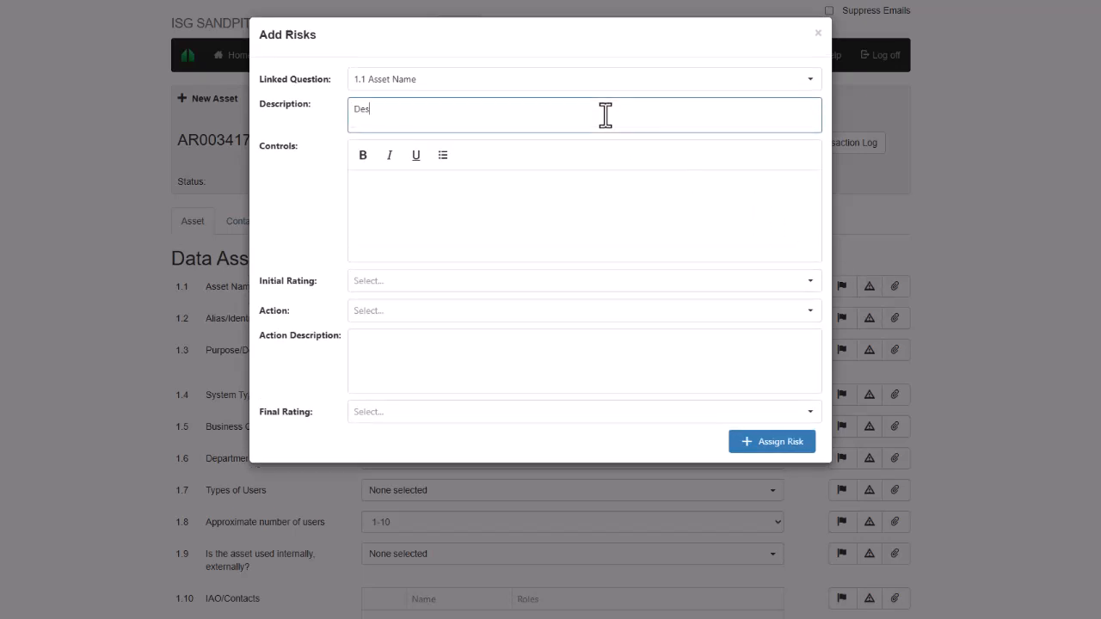
left_click(588, 188)
type("Controls")
Assign the risk with initial rating High, action Mitigate / reduce described as "Action" and final rating Significant, and view it in the risk assessment.
left_click(695, 271)
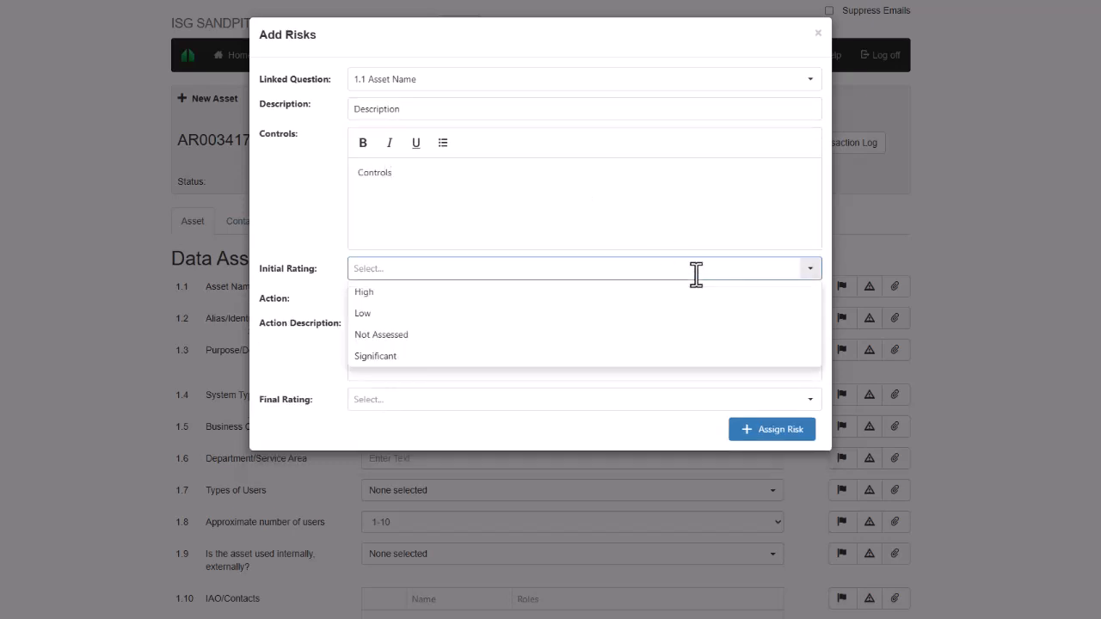
left_click(705, 291)
left_click(712, 300)
left_click(702, 343)
left_click(705, 337)
type("Action")
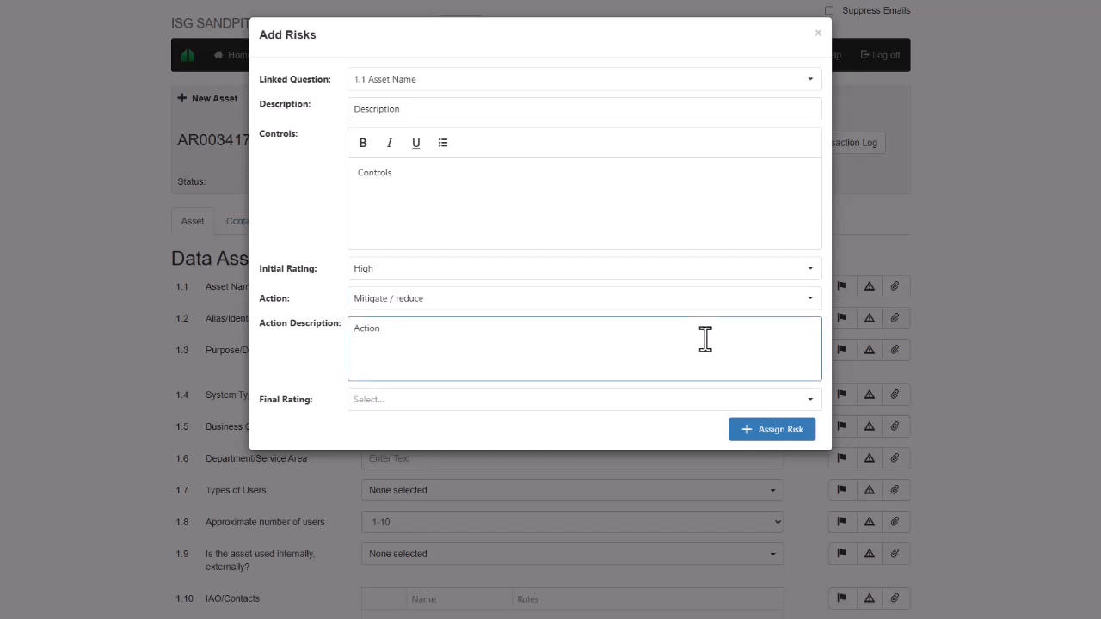
left_click(713, 400)
left_click(644, 488)
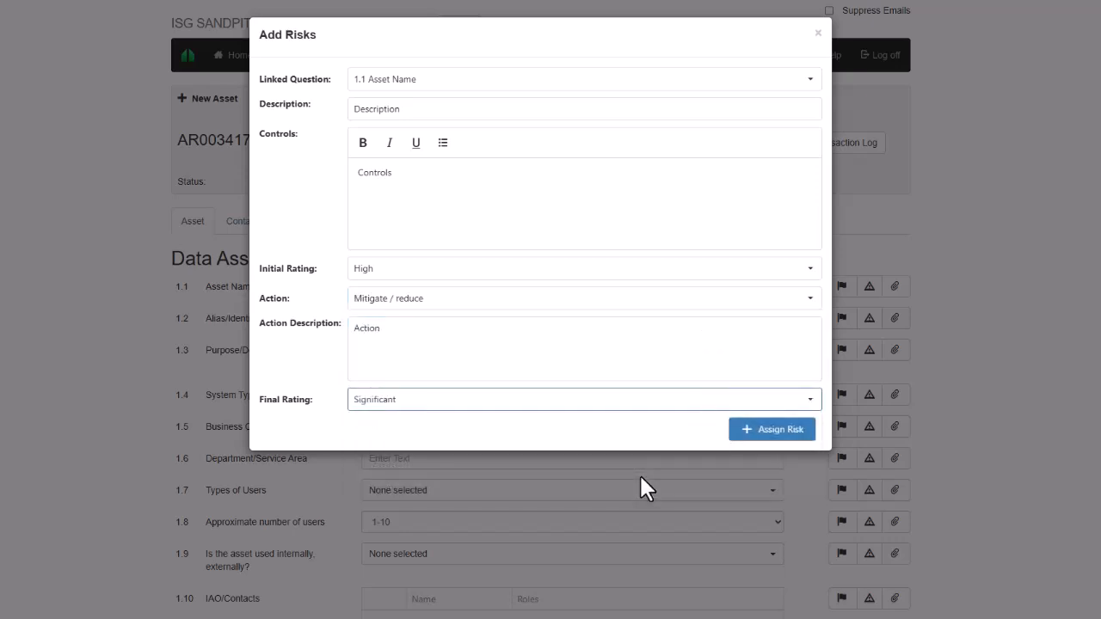
left_click(793, 435)
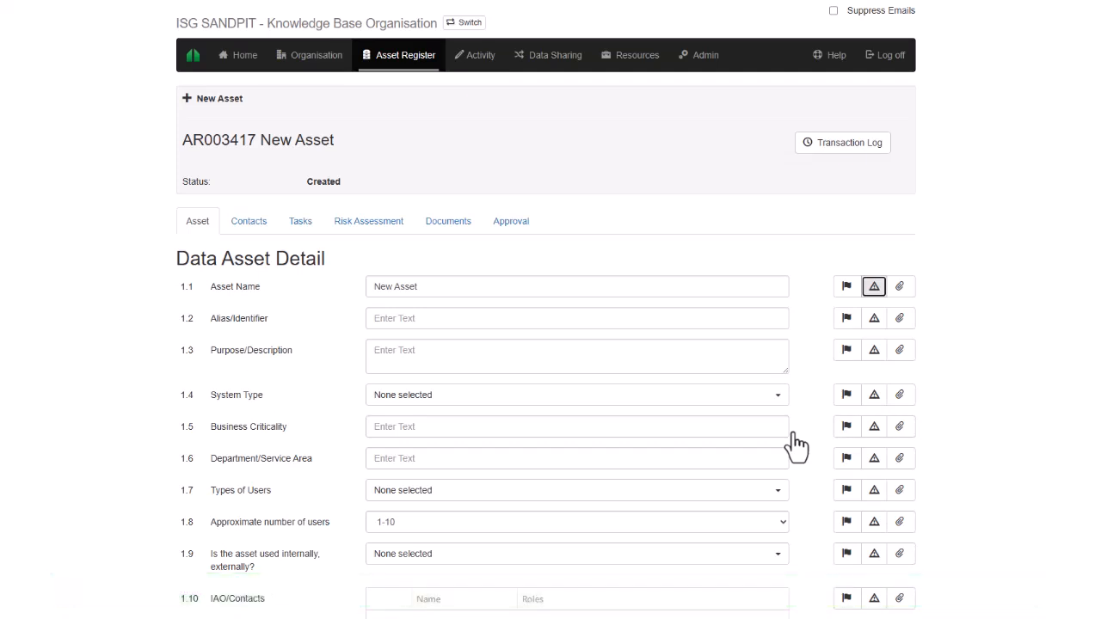
left_click(381, 226)
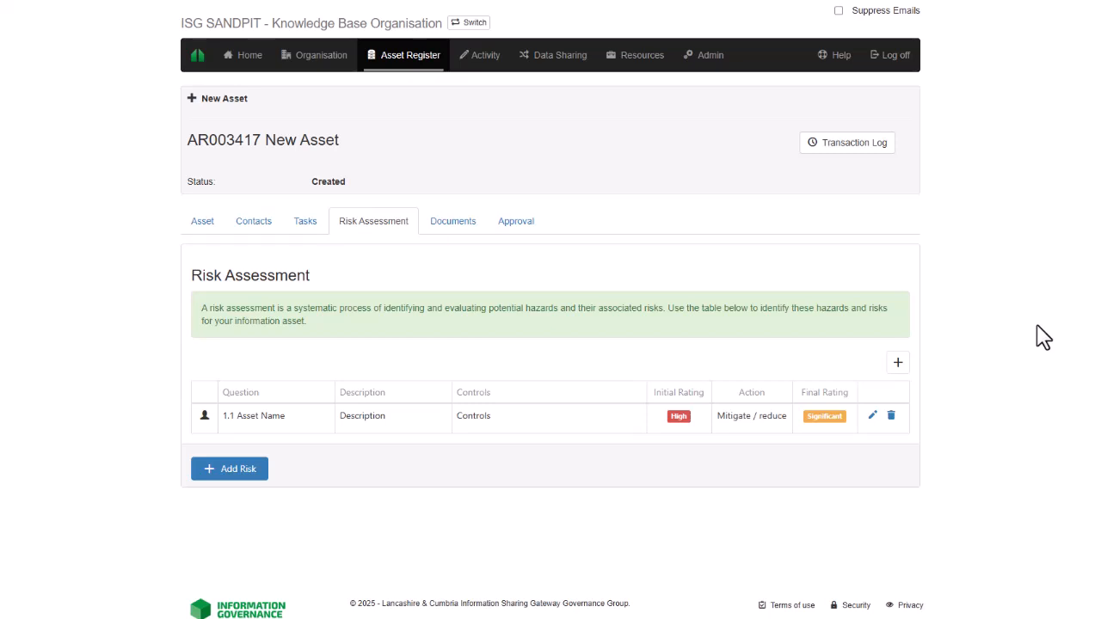
Attach Document.txt to question 1.4 System Type and view it among the asset's uploaded files.
left_click(221, 222)
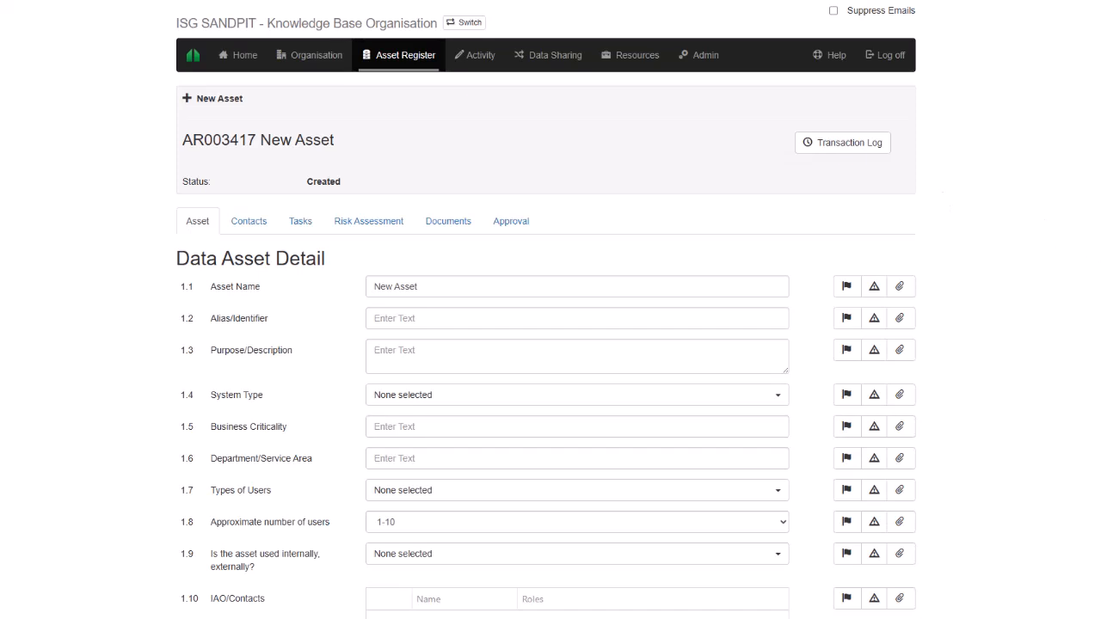
left_click(899, 401)
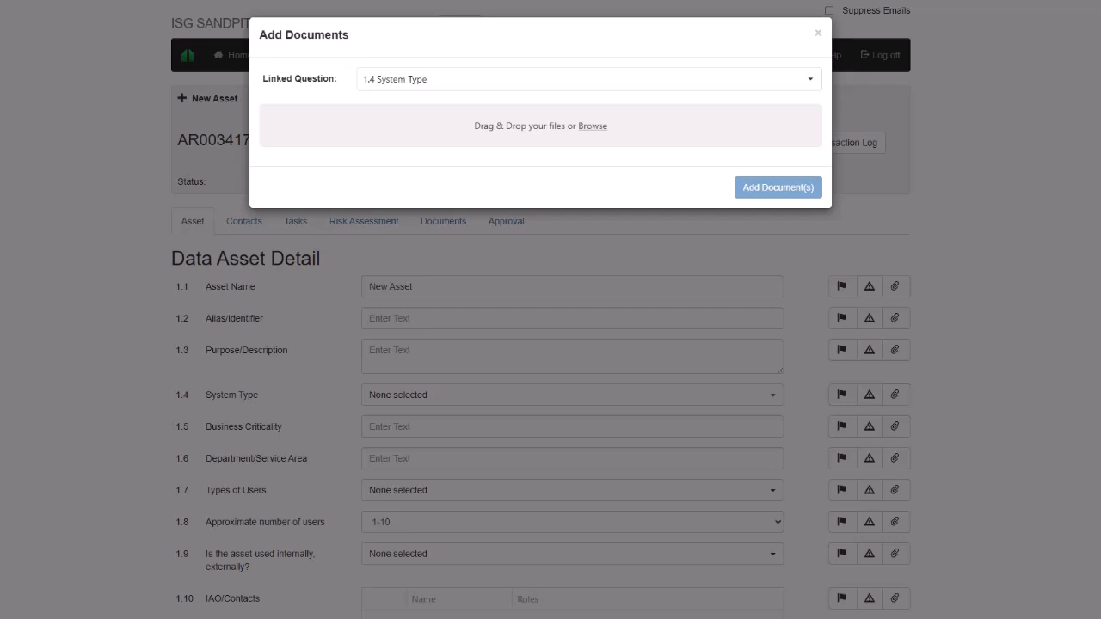
left_click_drag(949, 209, 607, 135)
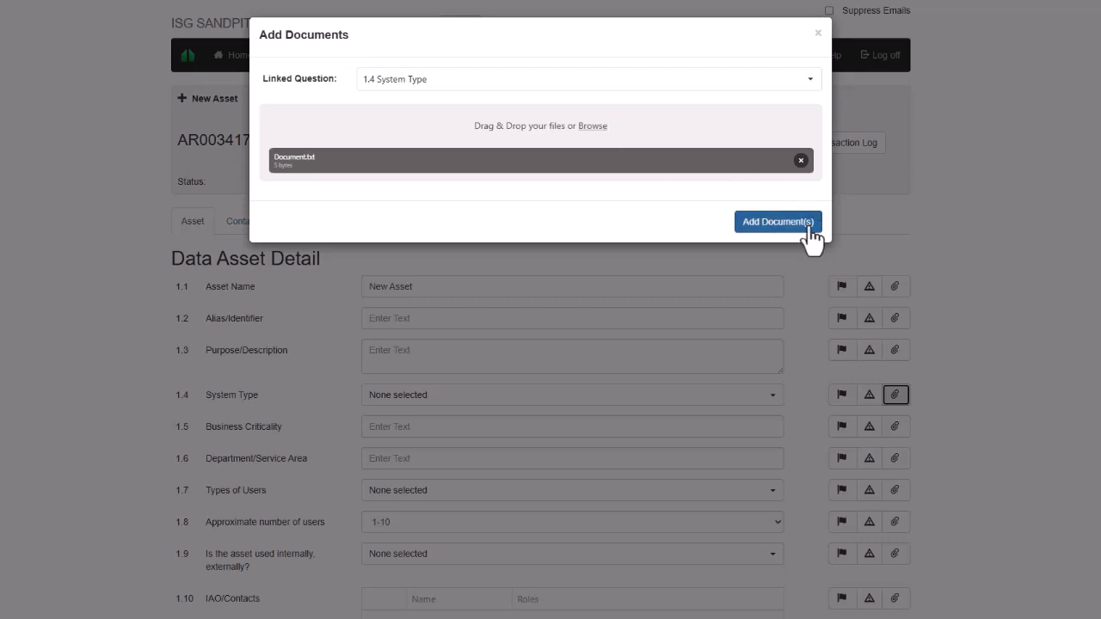
left_click(777, 222)
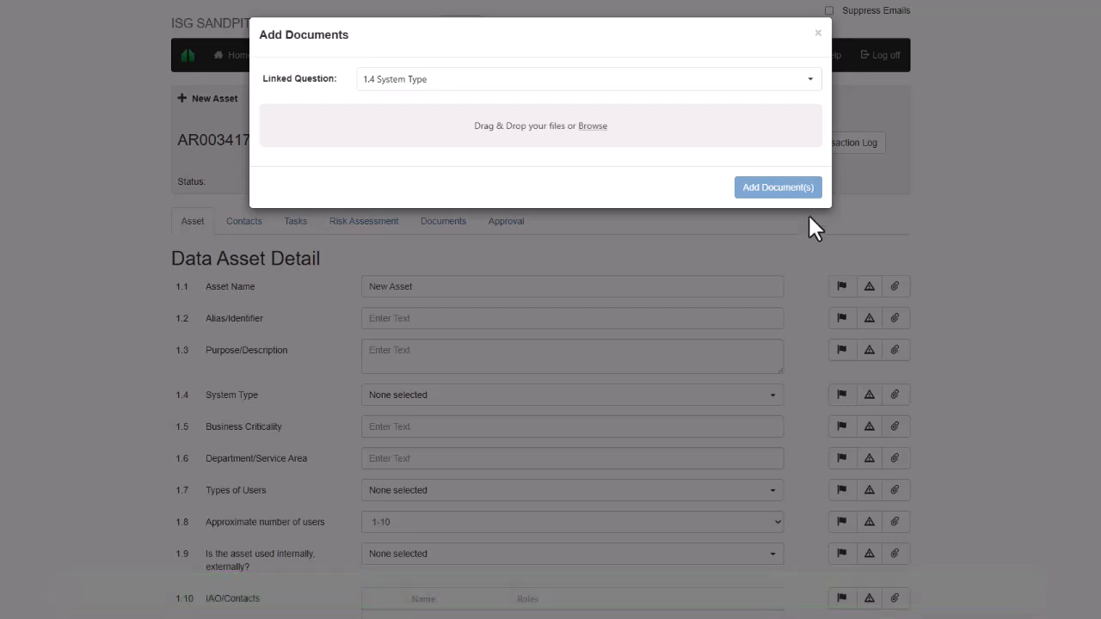
left_click(819, 36)
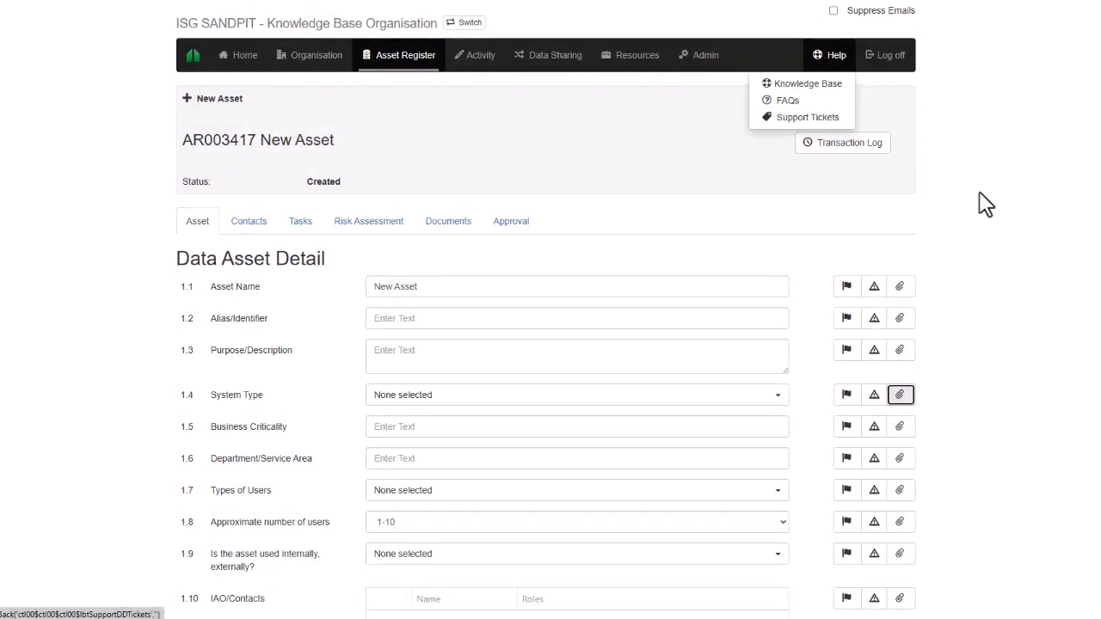
left_click(448, 229)
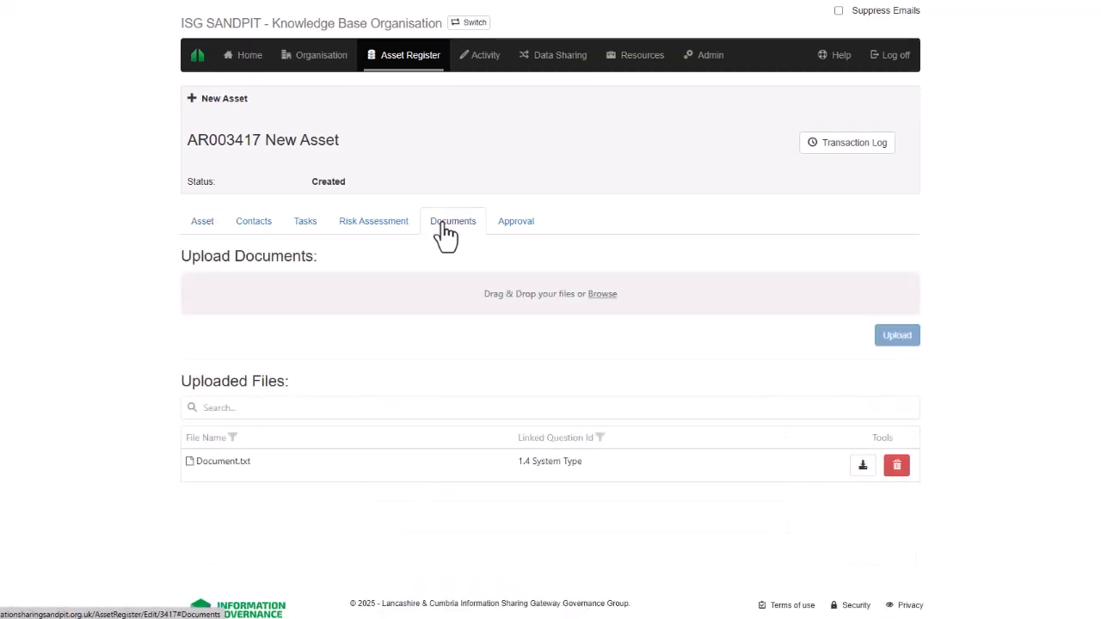
Select the listed Information Asset Owner in question 1.10 IAO/Contacts of the asset, then return to the asset register.
left_click(204, 228)
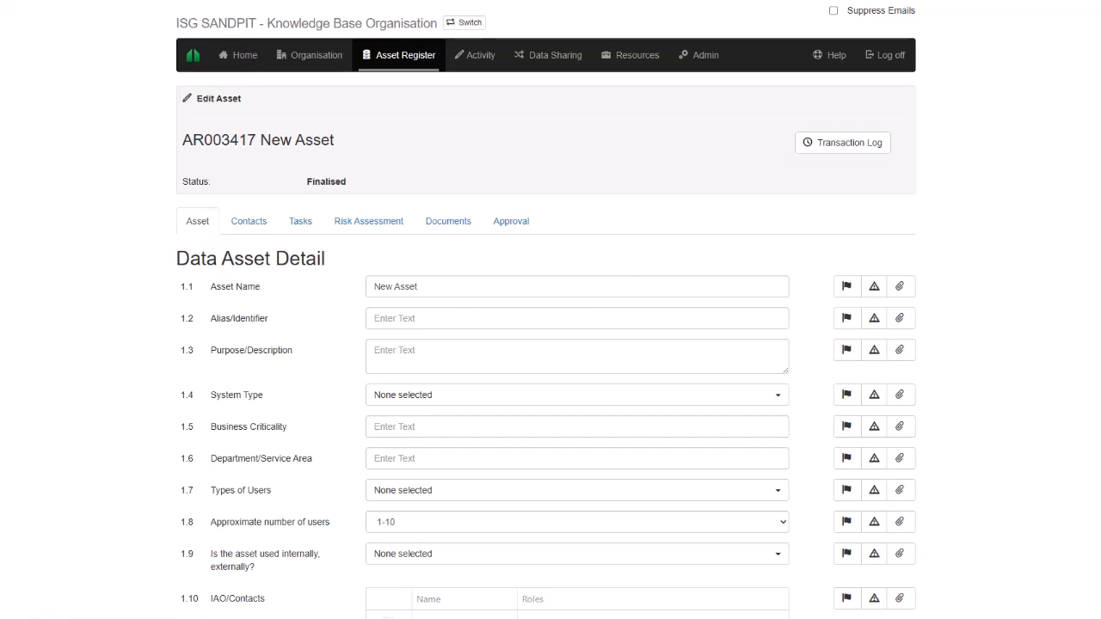
scroll(546, 310, "down", 4)
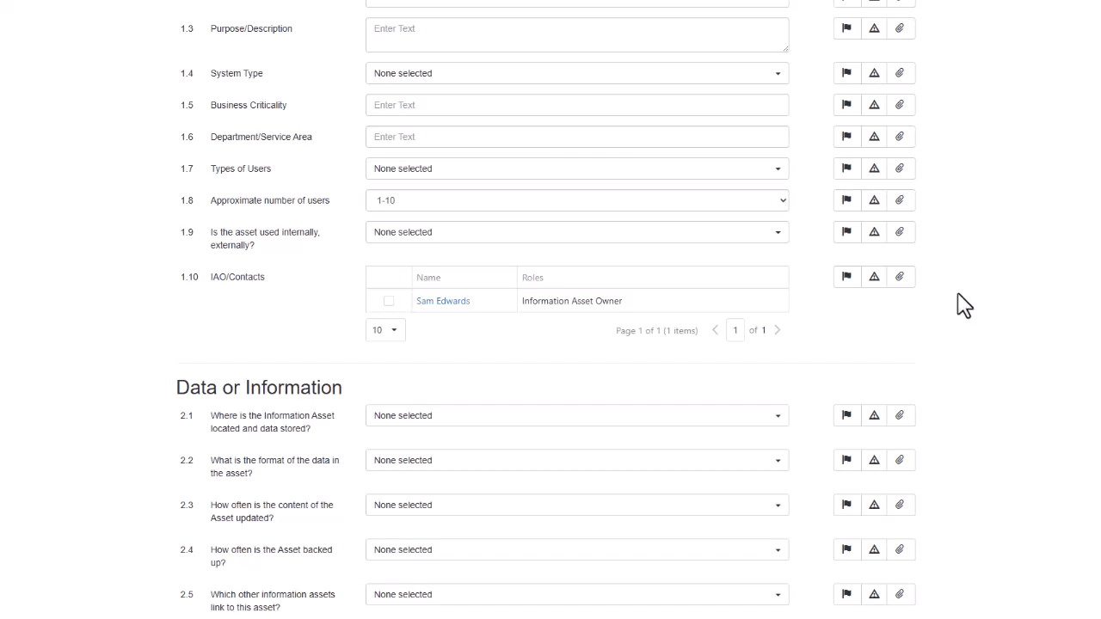
left_click(388, 301)
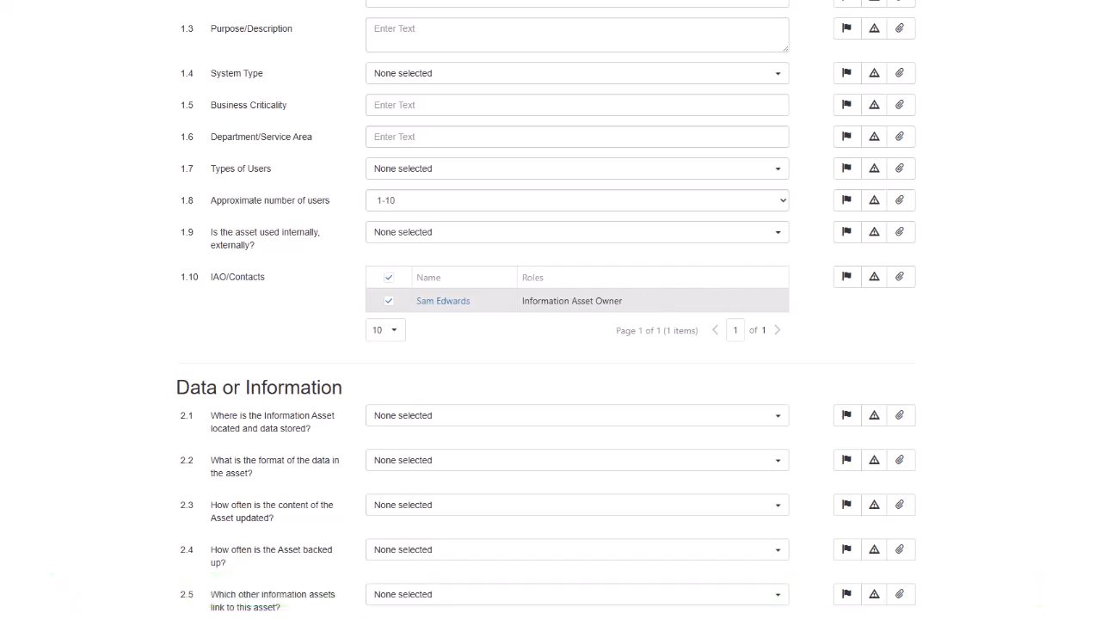
scroll(551, 310, "up", 4)
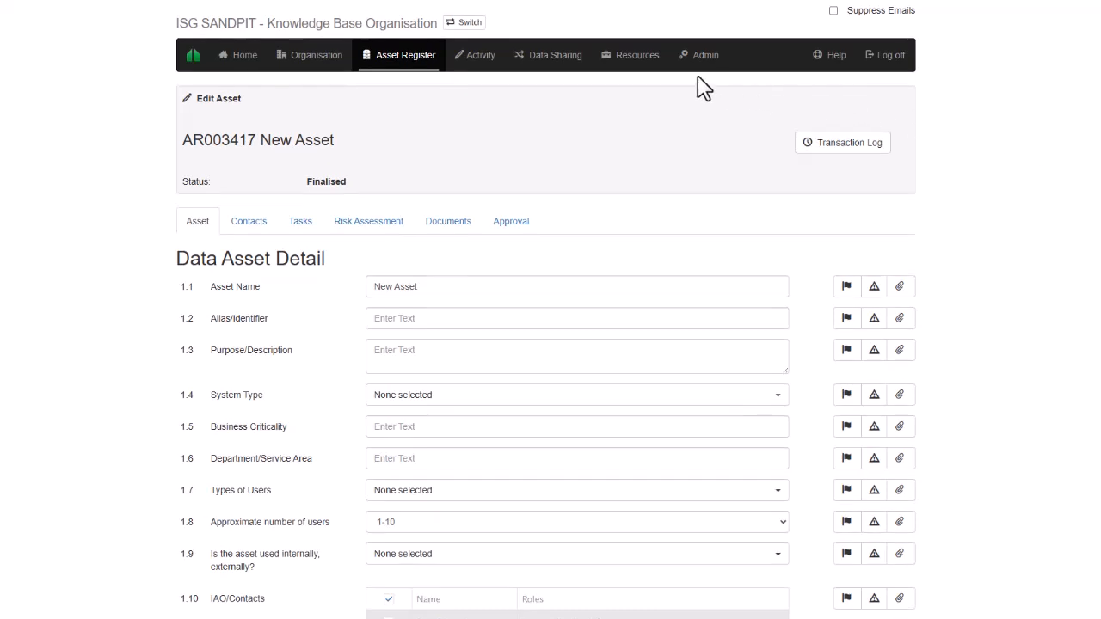
left_click(422, 69)
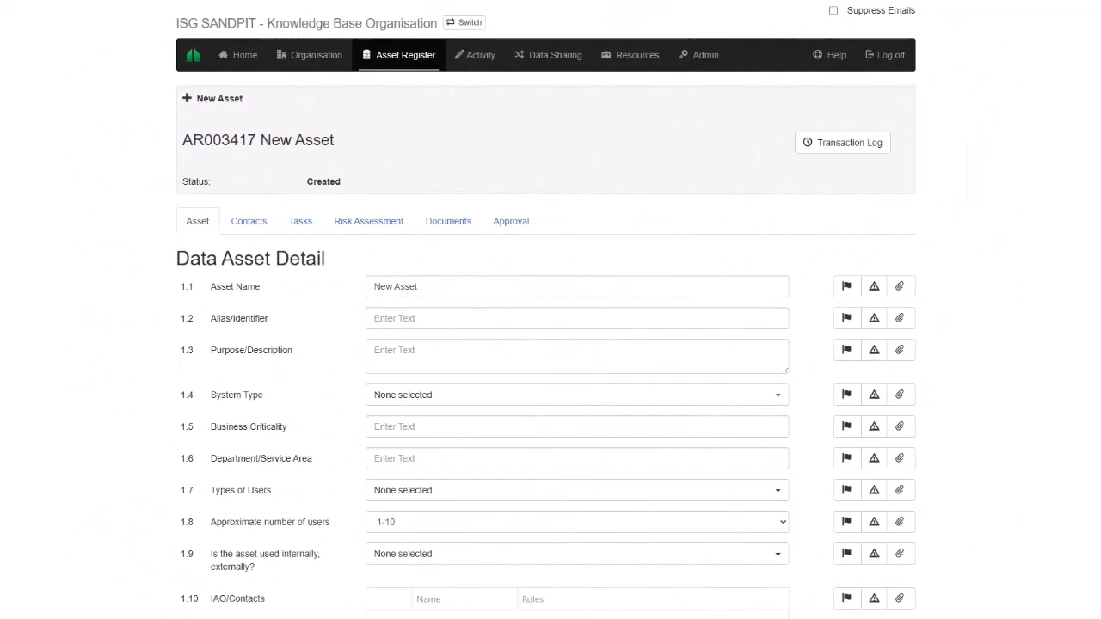
Look through the Data or Information and Supplier Information sections and save the data asset.
scroll(550, 344, "down", 10)
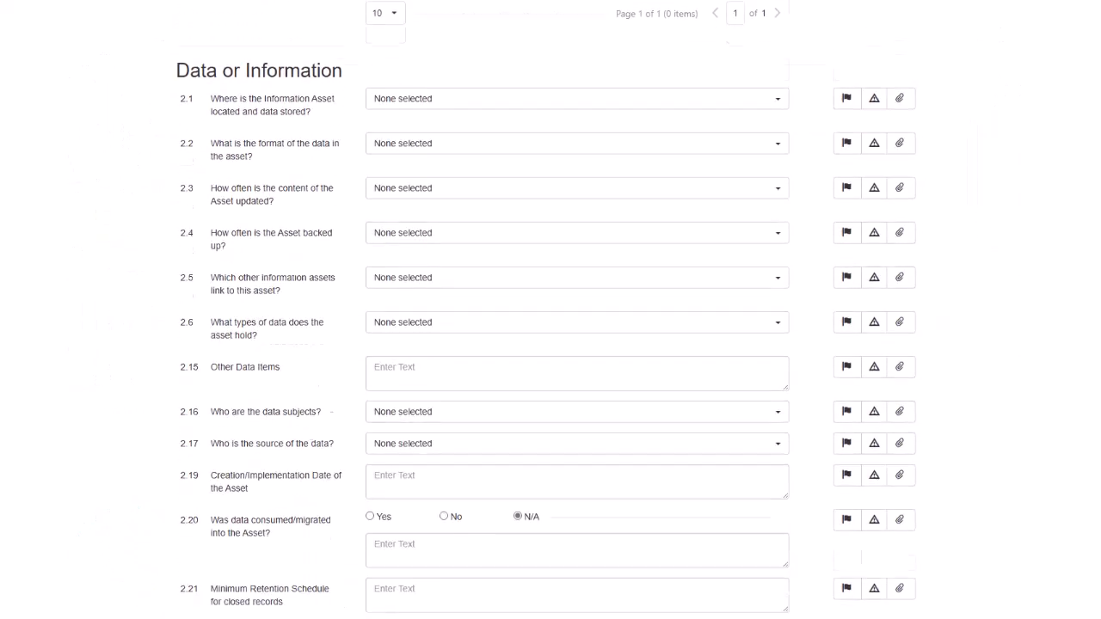
scroll(550, 344, "down", 5)
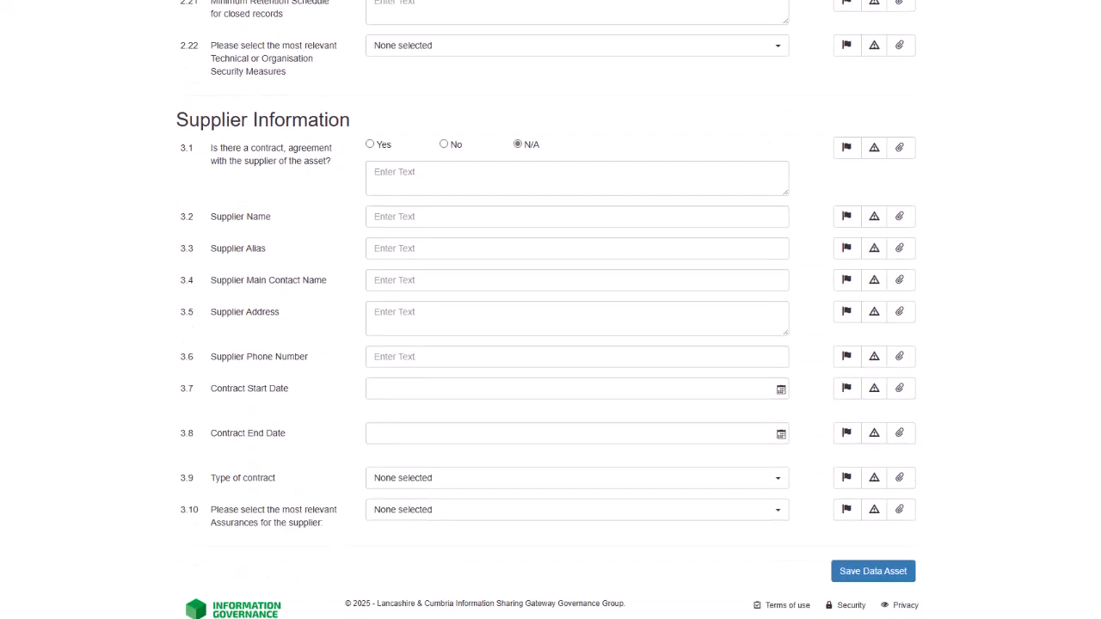
left_click(884, 573)
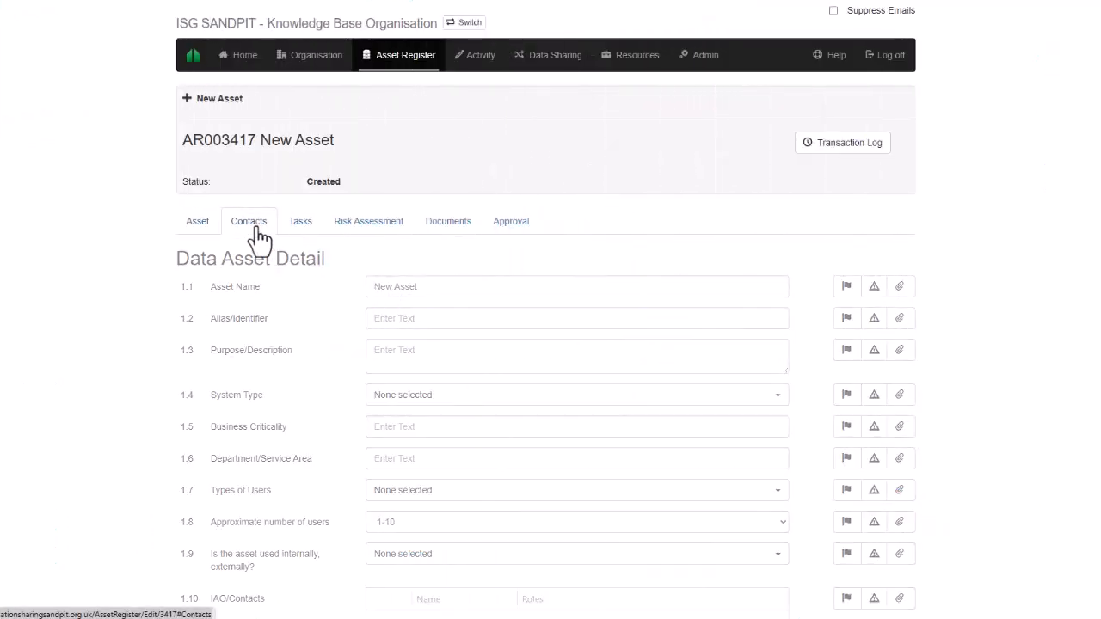
Quick-add A Lead Organisation to the organisations in the asset's contacts.
left_click(257, 230)
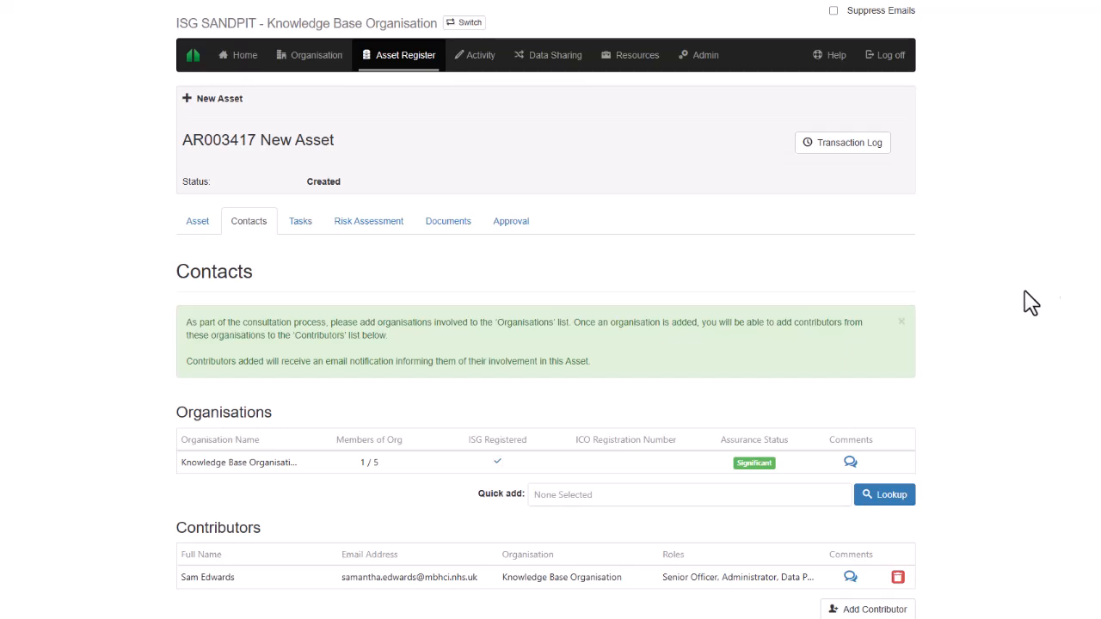
left_click(827, 504)
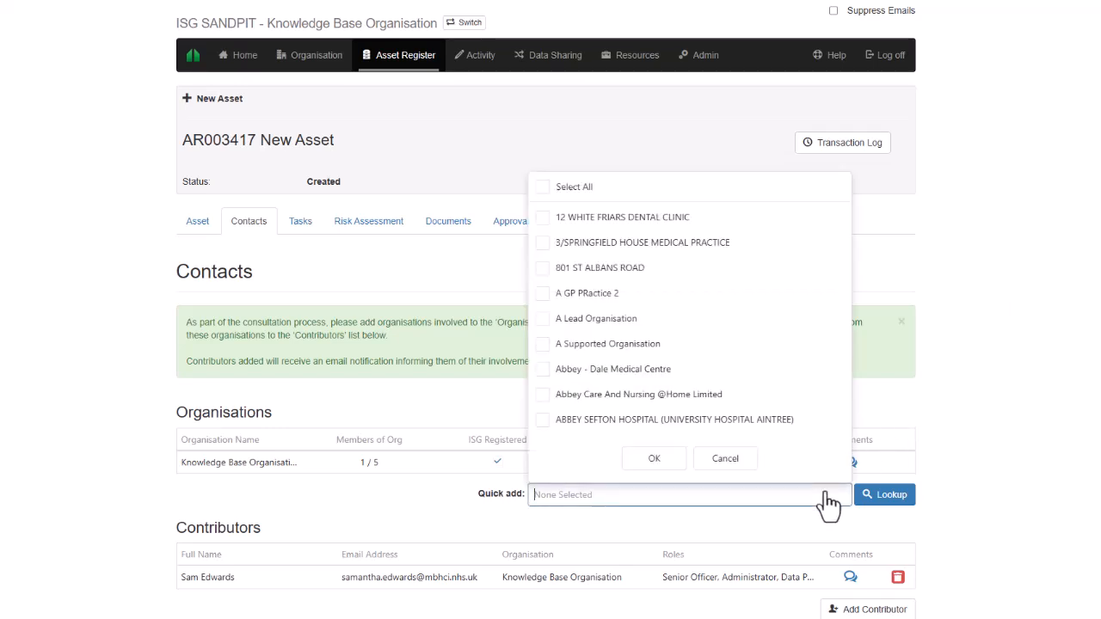
left_click(611, 336)
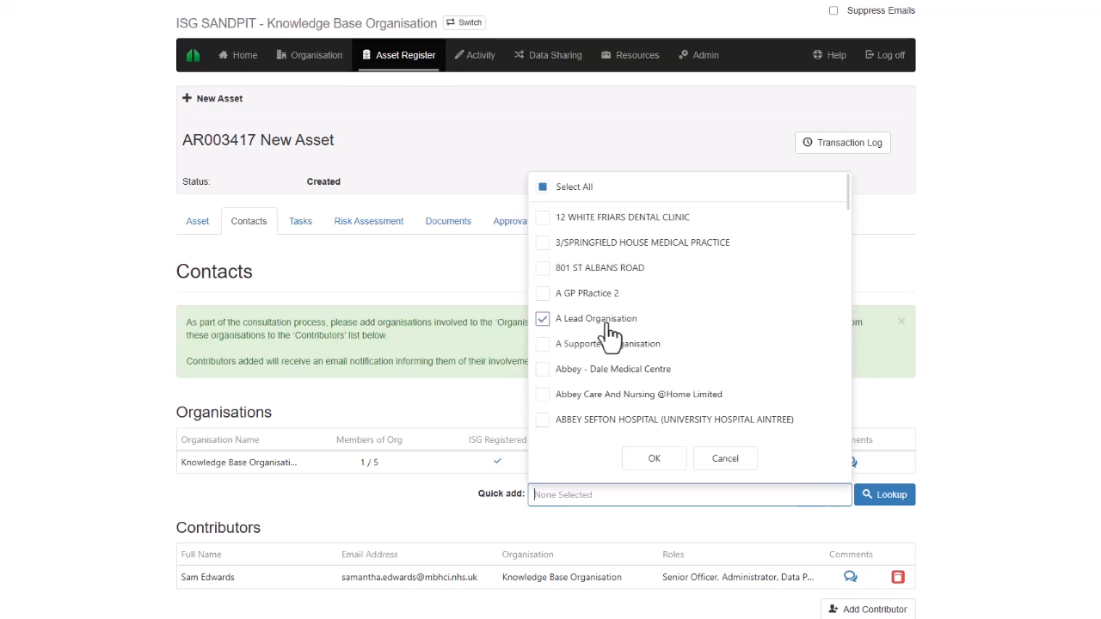
left_click(654, 461)
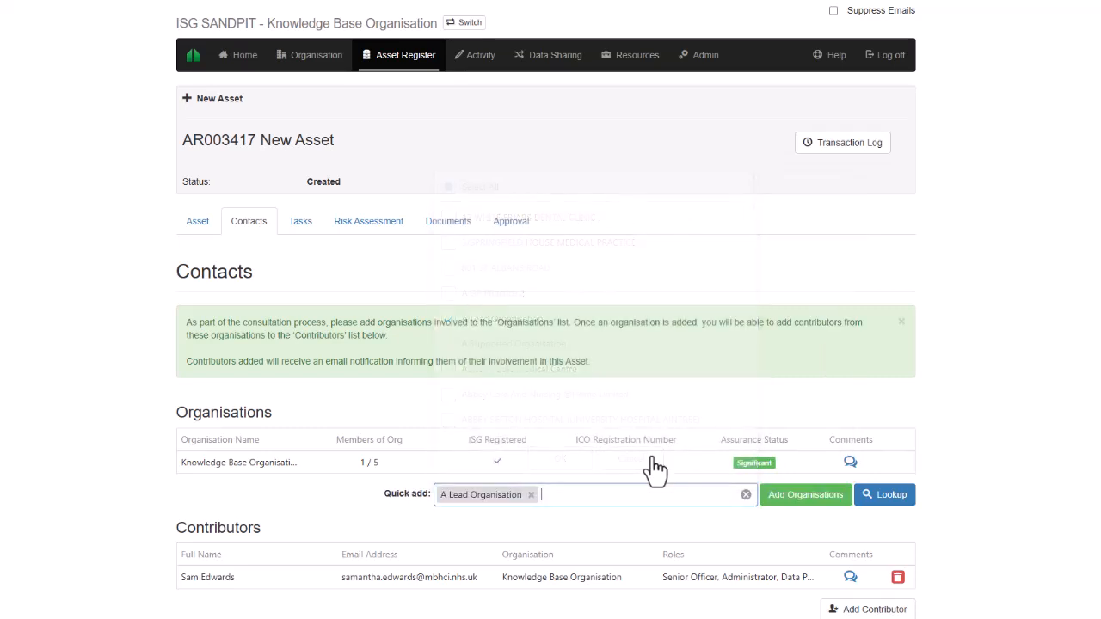
left_click(783, 503)
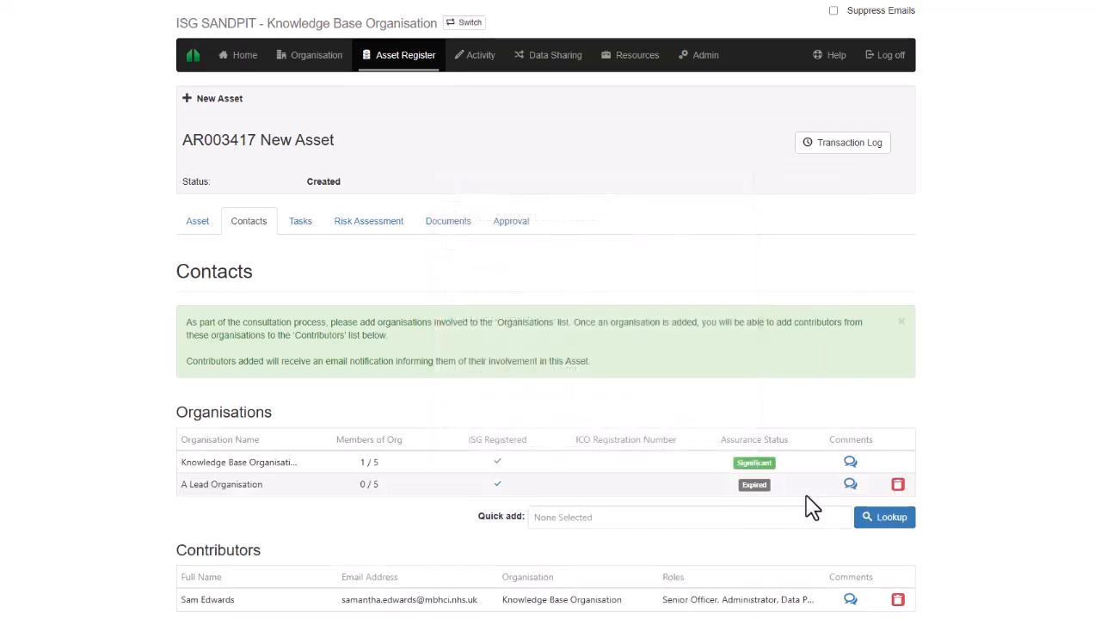
Look up an organisation to add using the partial organisation name "supported".
scroll(985, 506, "down", 1)
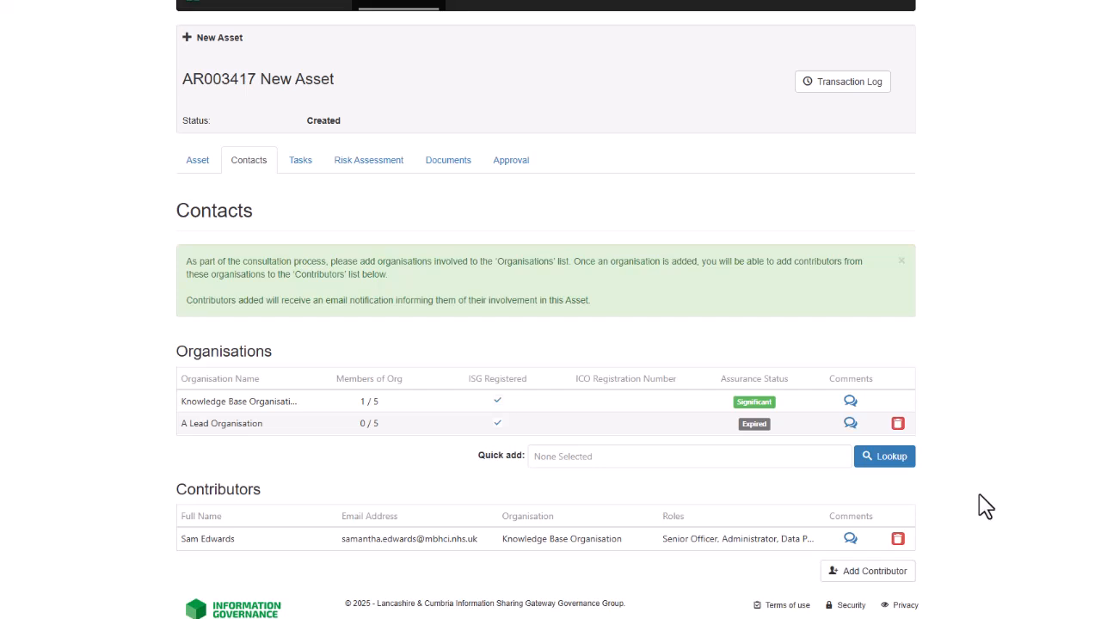
left_click(882, 463)
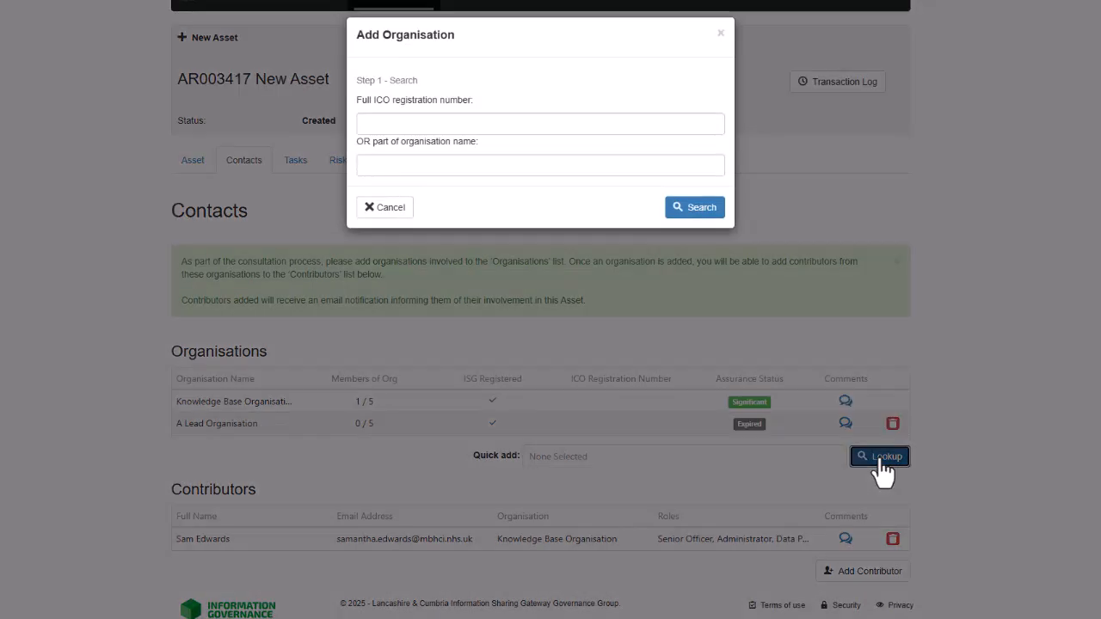
left_click(533, 165)
type("supported")
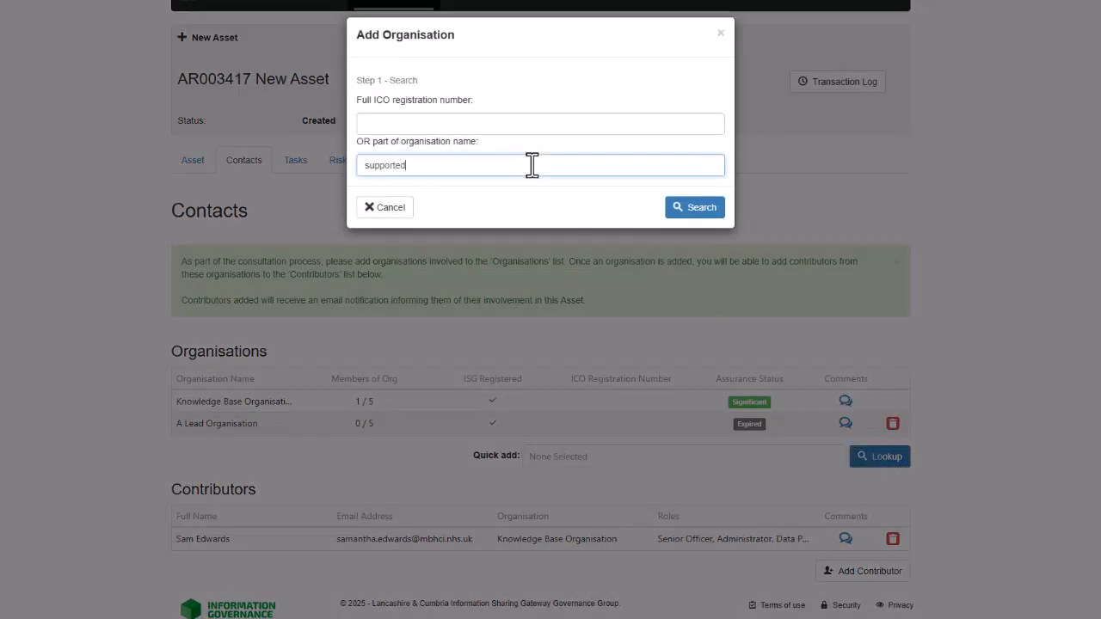
left_click(700, 211)
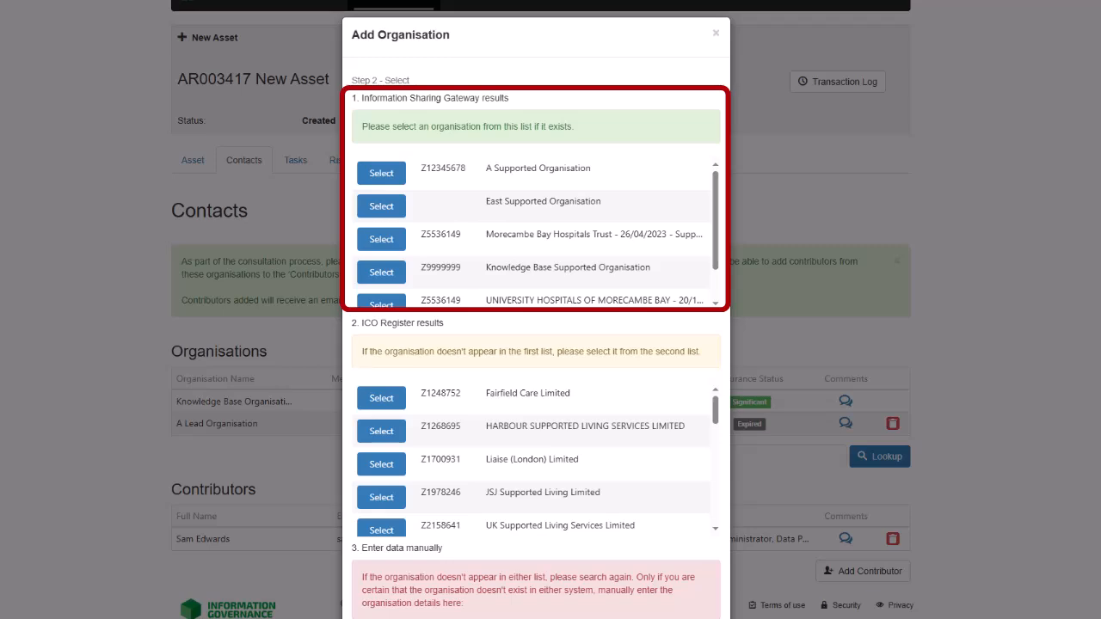
Review the lookup results and manual entry option, and add A Supported Organisation from the Information Sharing Gateway results.
scroll(535, 310, "down", 1)
scroll(535, 309, "down", 2)
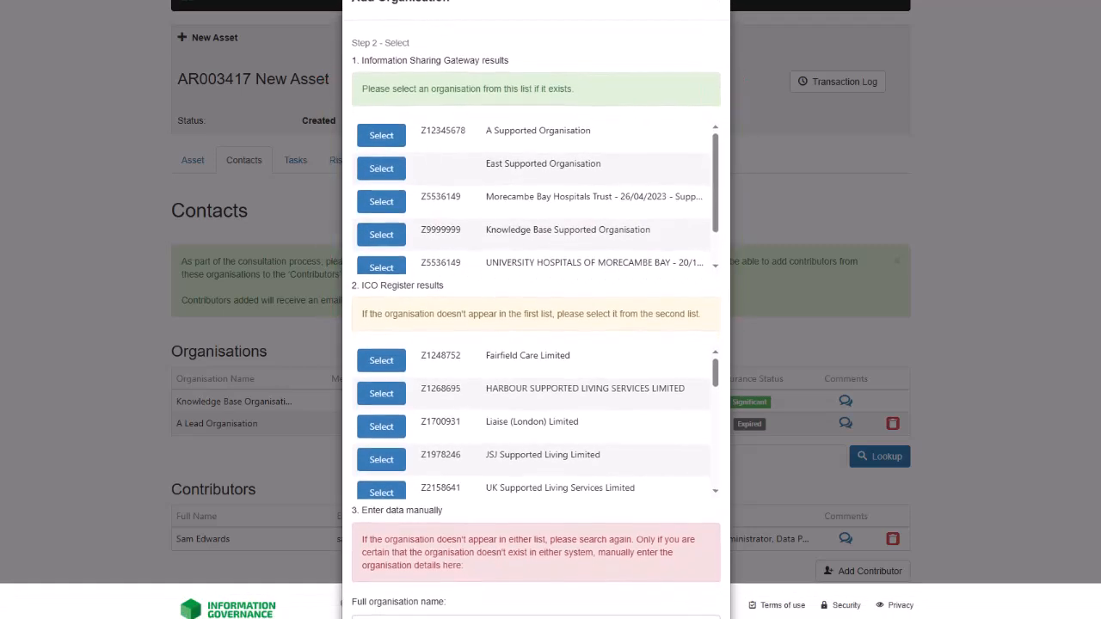
scroll(536, 309, "down", 4)
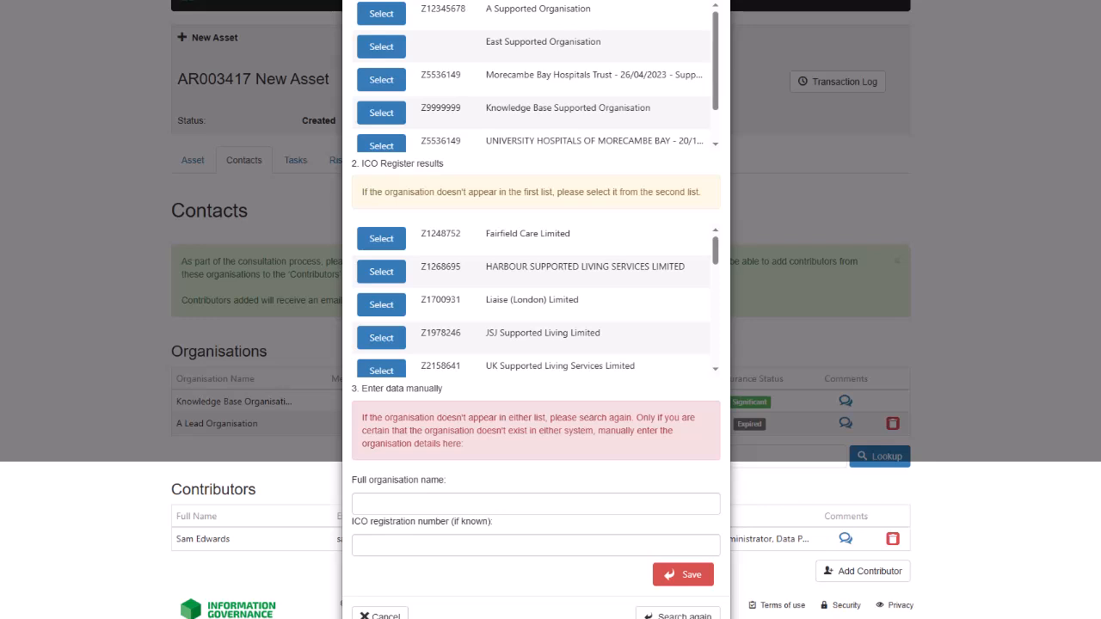
scroll(536, 344, "down", 1)
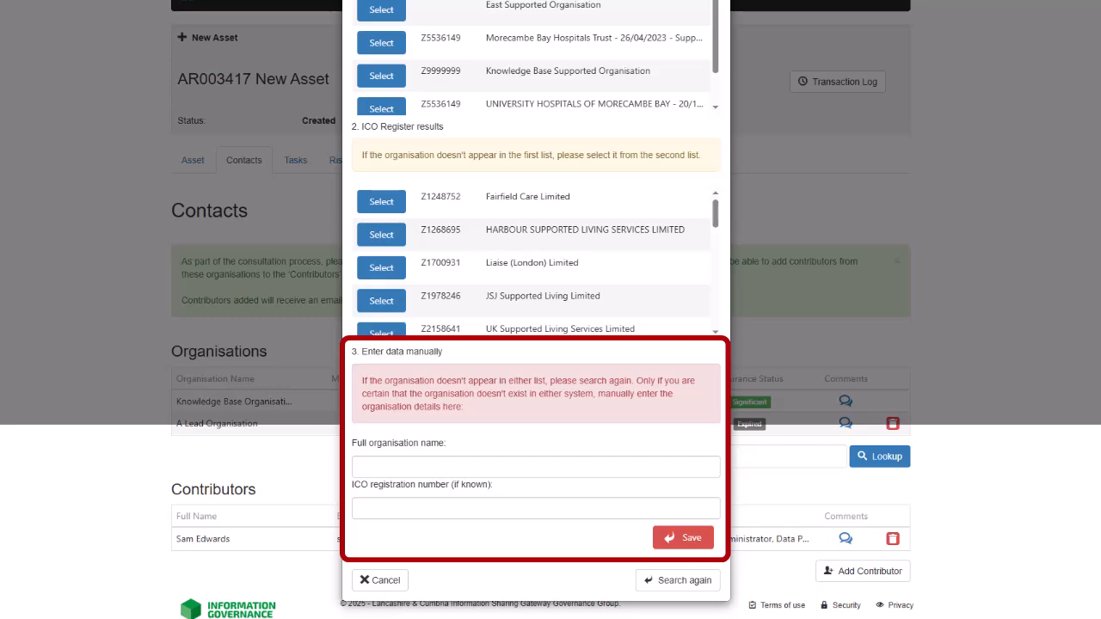
scroll(536, 309, "up", 3)
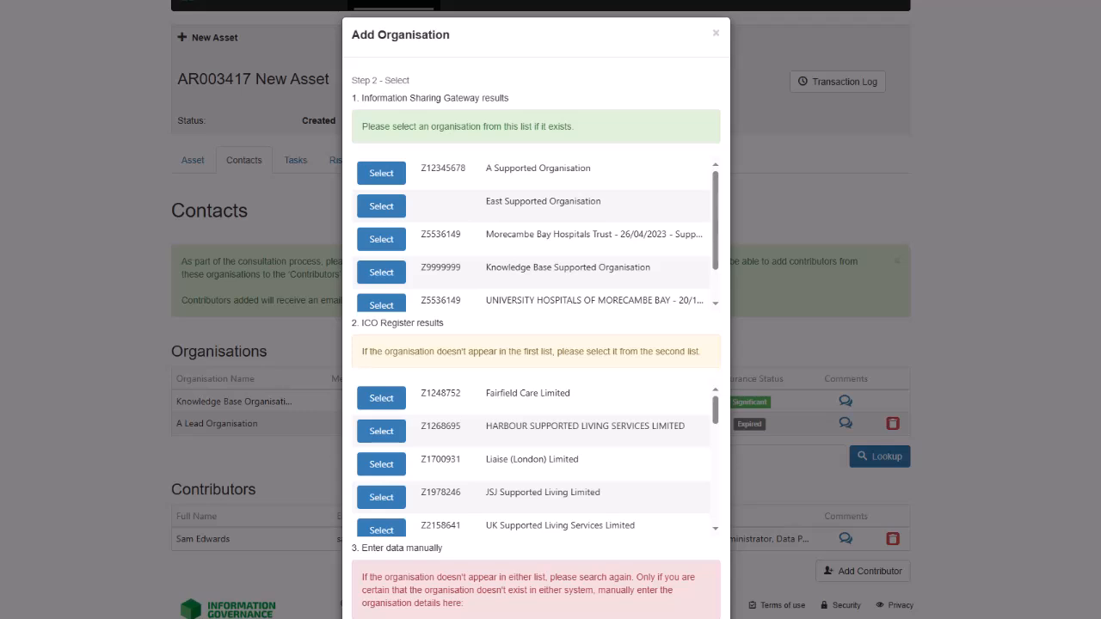
left_click(386, 174)
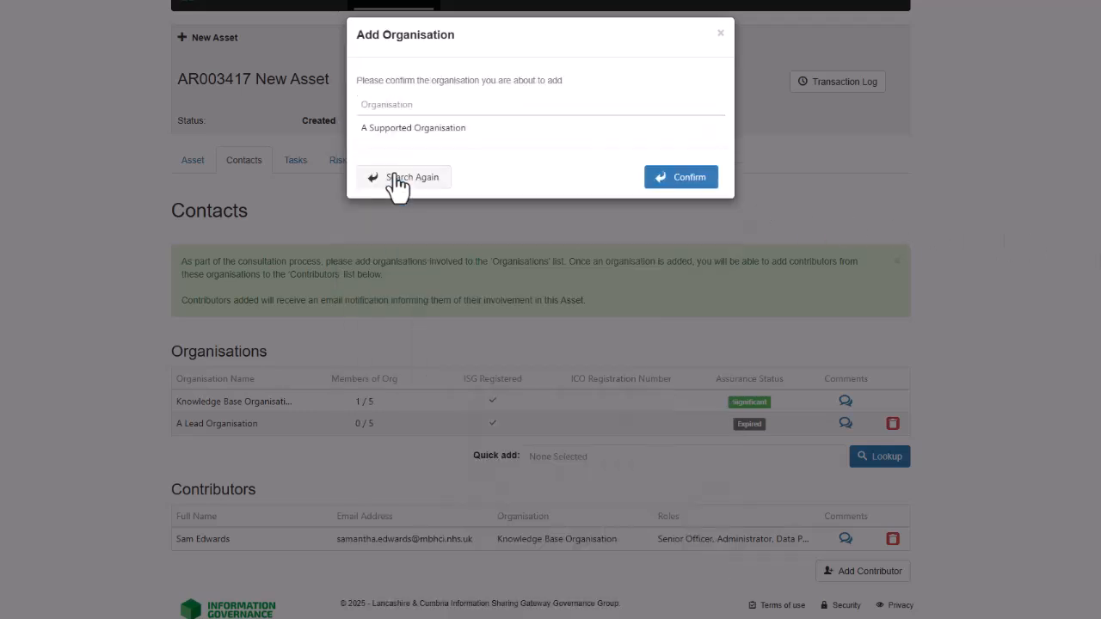
left_click(700, 179)
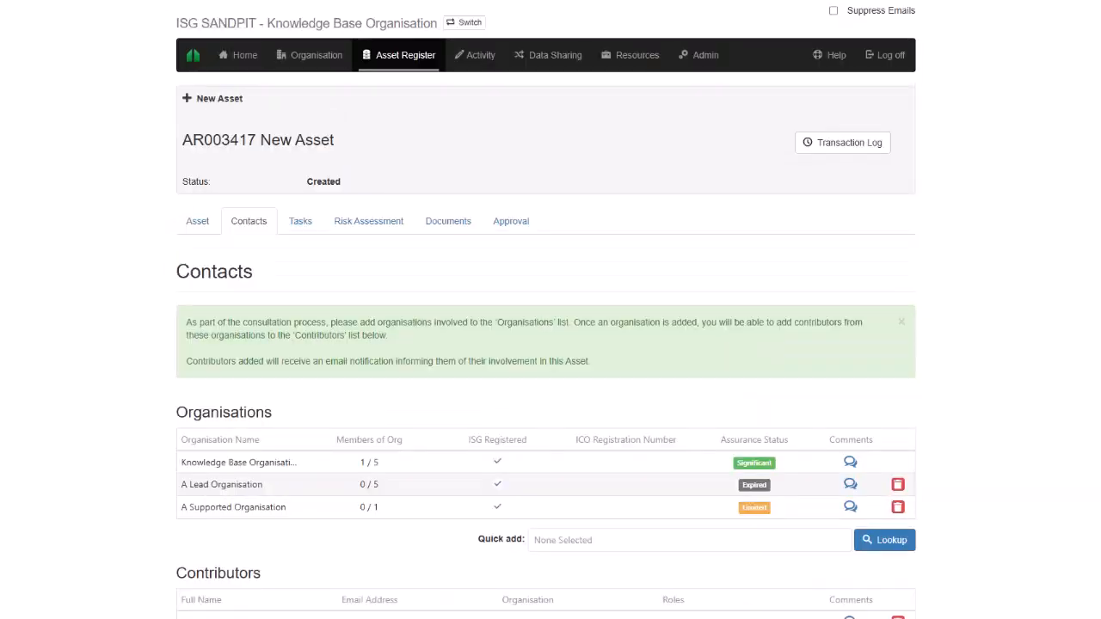
View the assurance details of A Supported Organisation and save the text "Comments" as its comment.
left_click(761, 513)
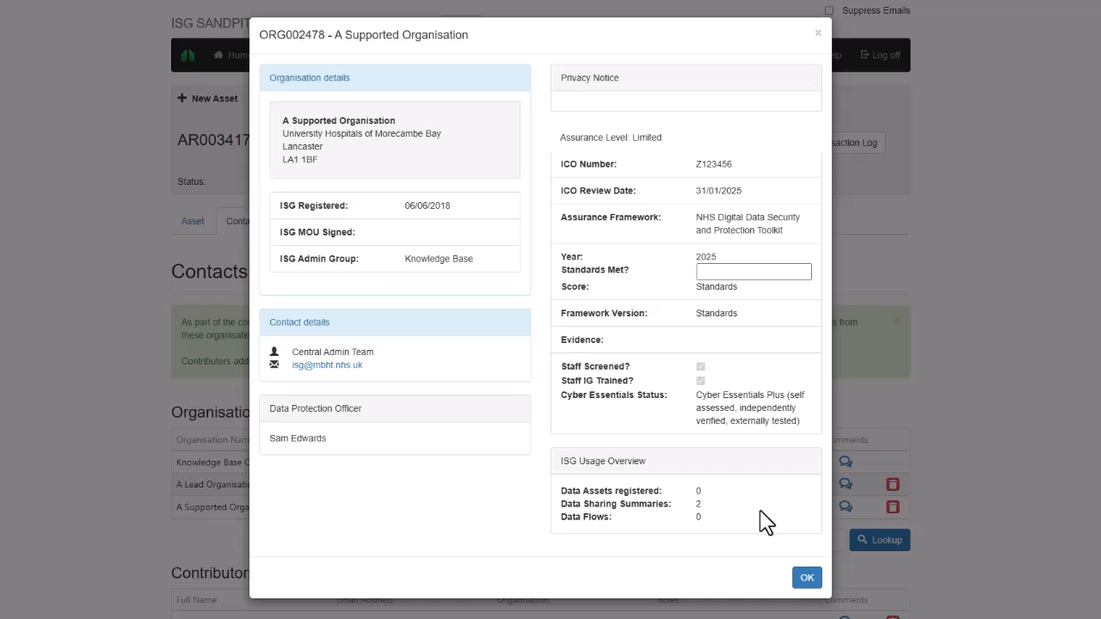
left_click(807, 581)
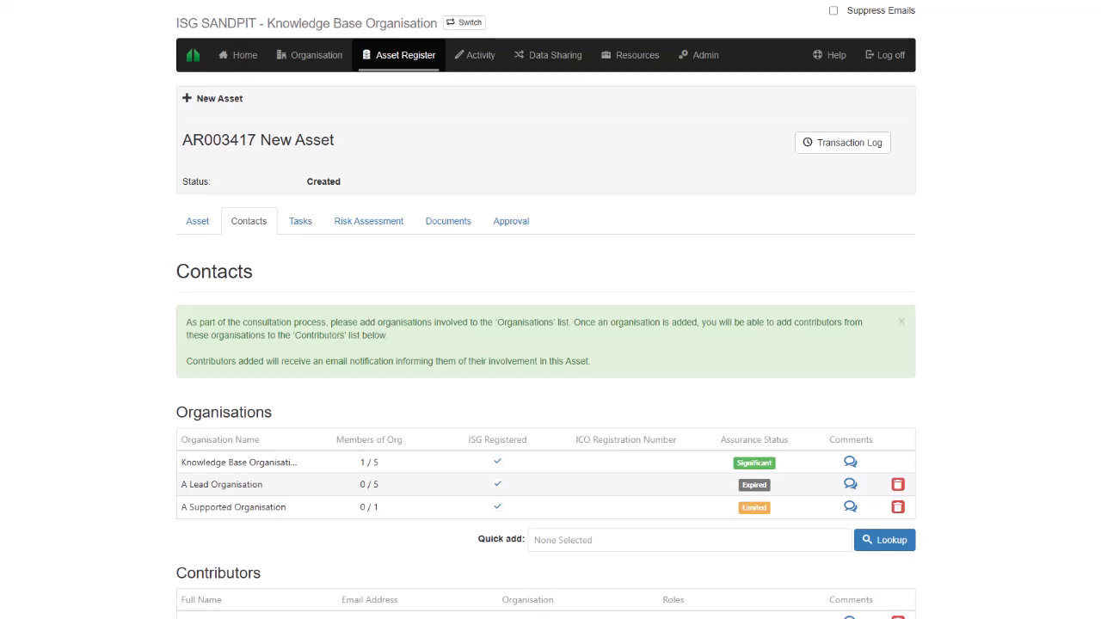
left_click(852, 510)
left_click(619, 318)
type("Comments")
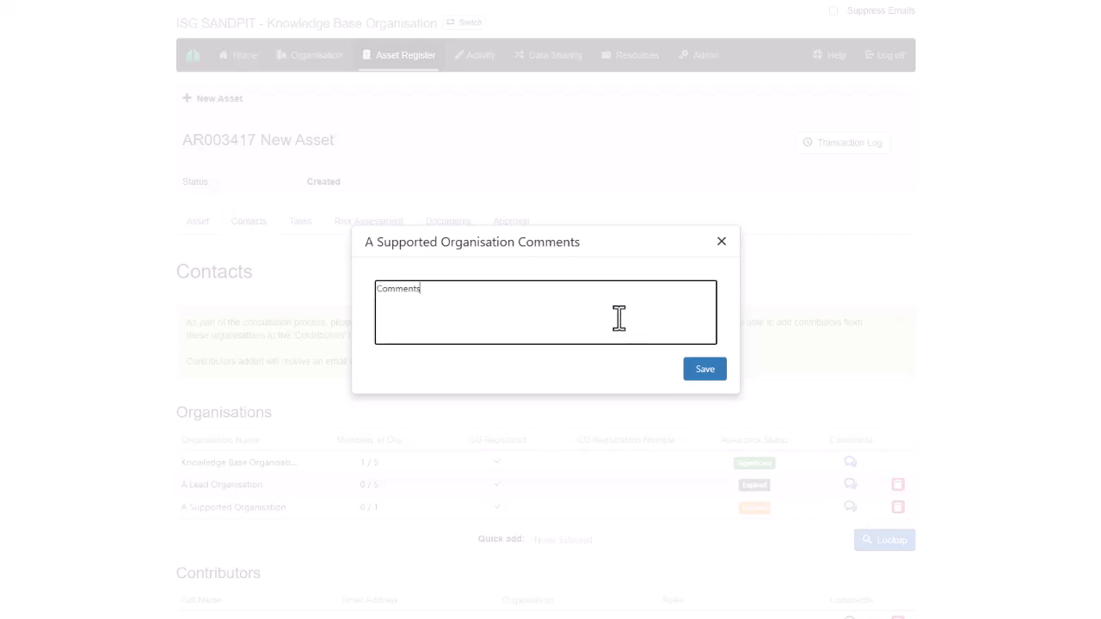
left_click(705, 370)
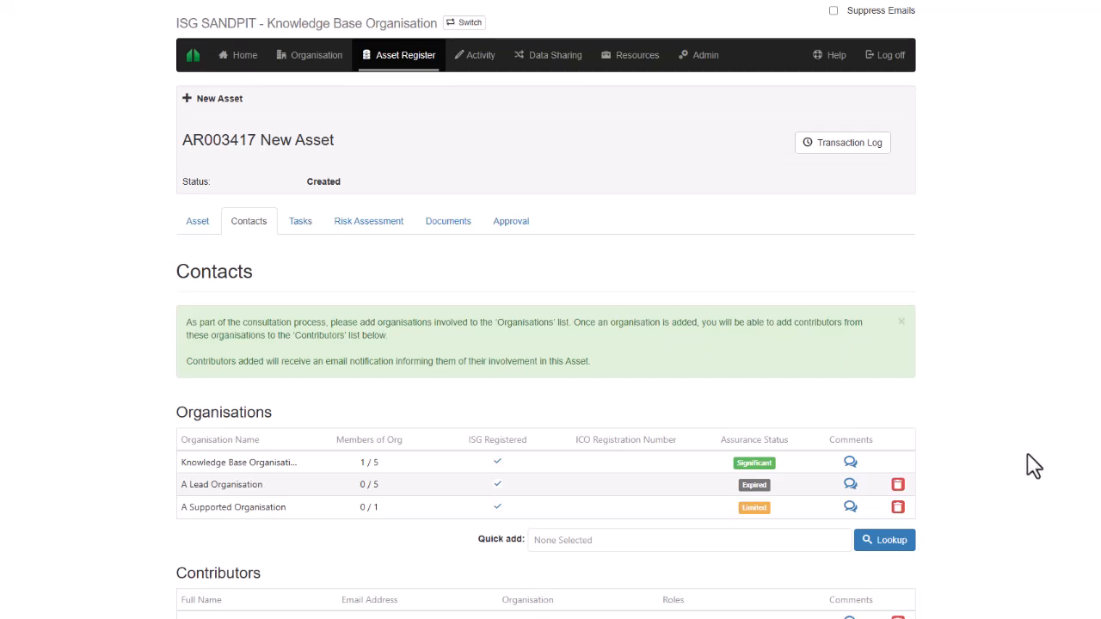
Remove A Lead Organisation from the asset's organisations.
left_click(898, 485)
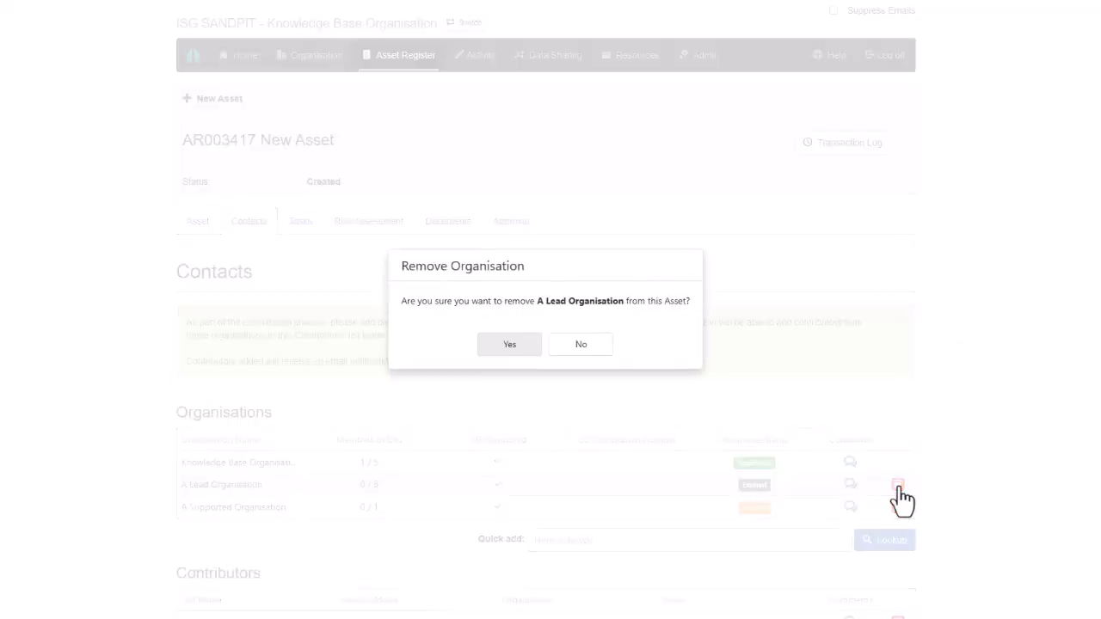
left_click(511, 346)
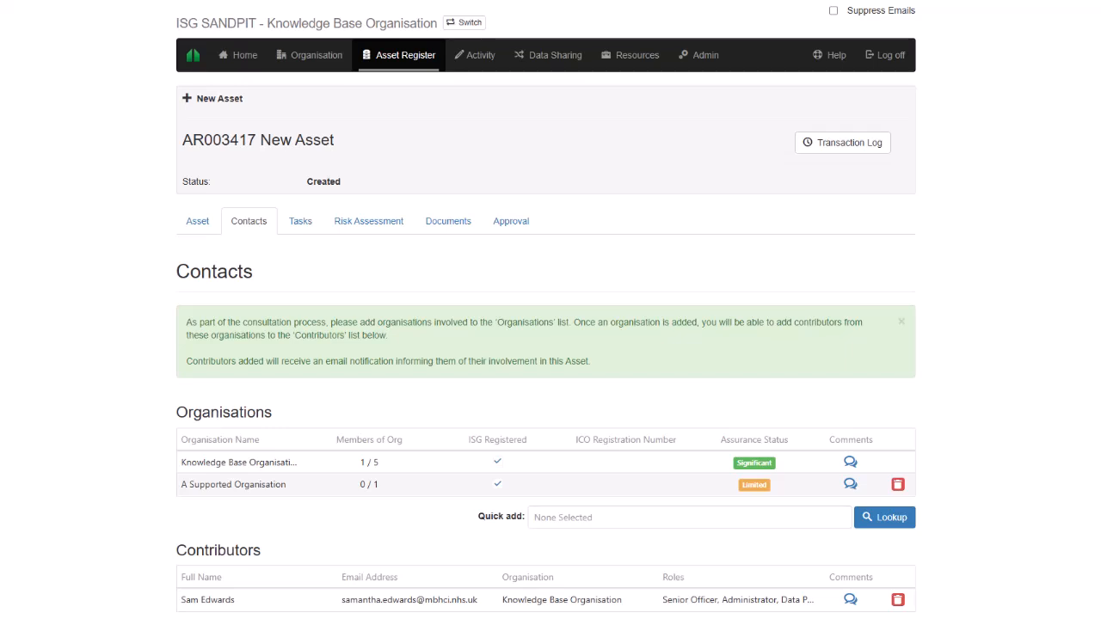
Add two contributors to the asset: the user from A Supported Organisation and the second listed user from Knowledge Base Organisation.
scroll(546, 344, "down", 2)
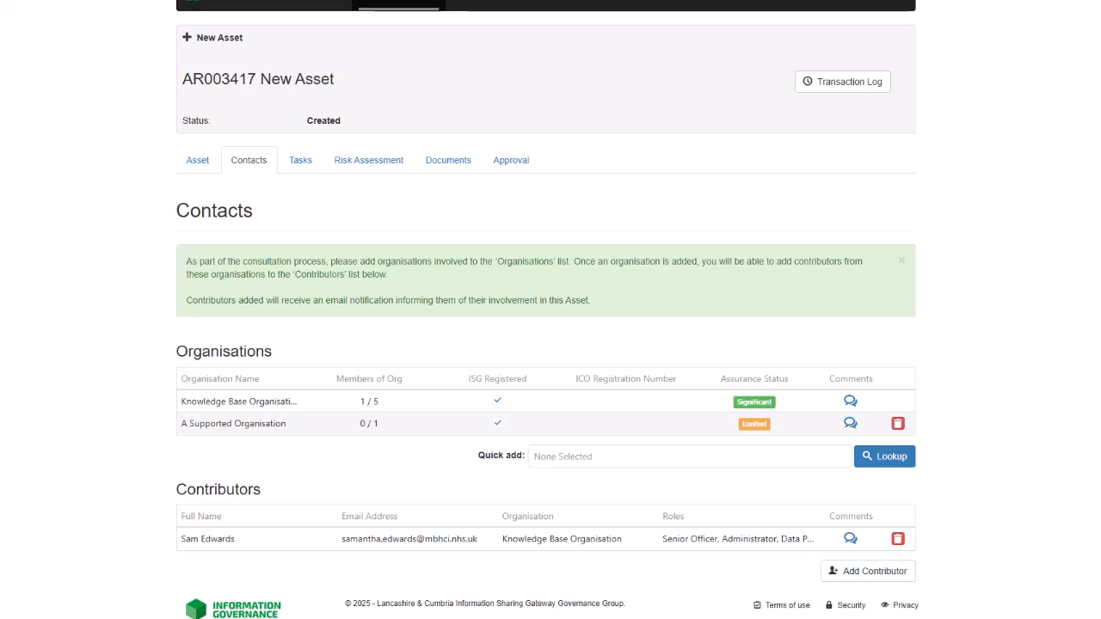
left_click(883, 574)
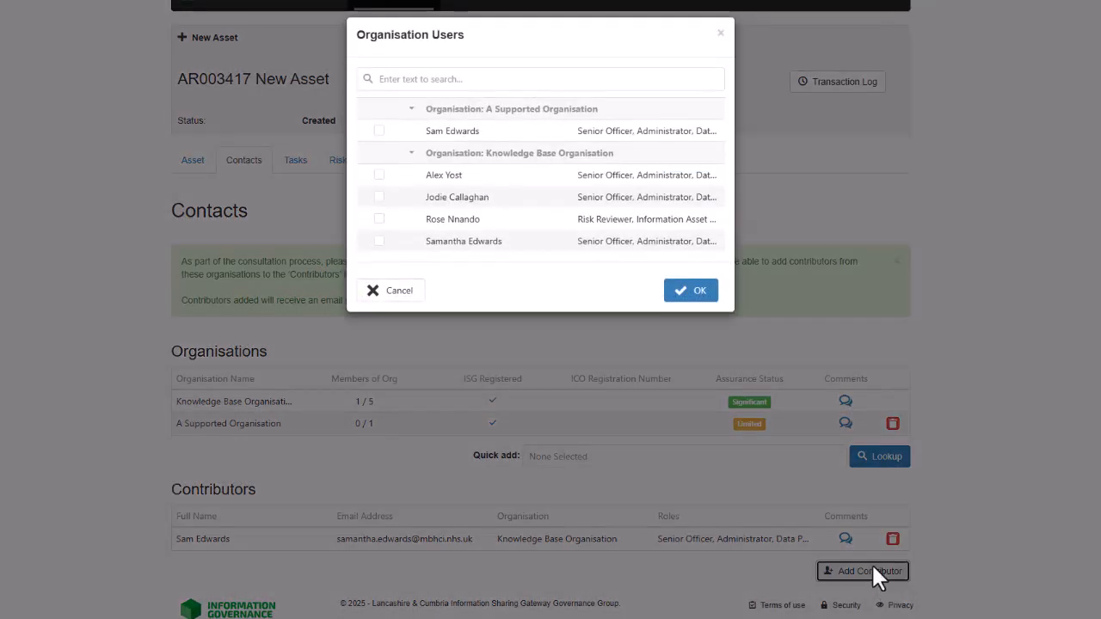
left_click(379, 130)
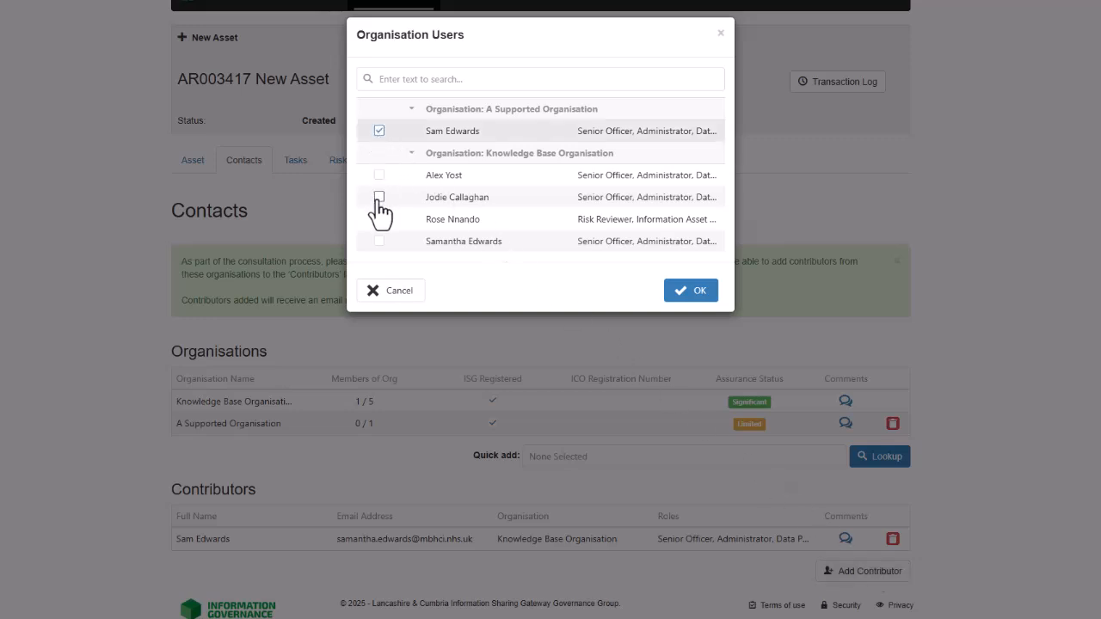
left_click(379, 197)
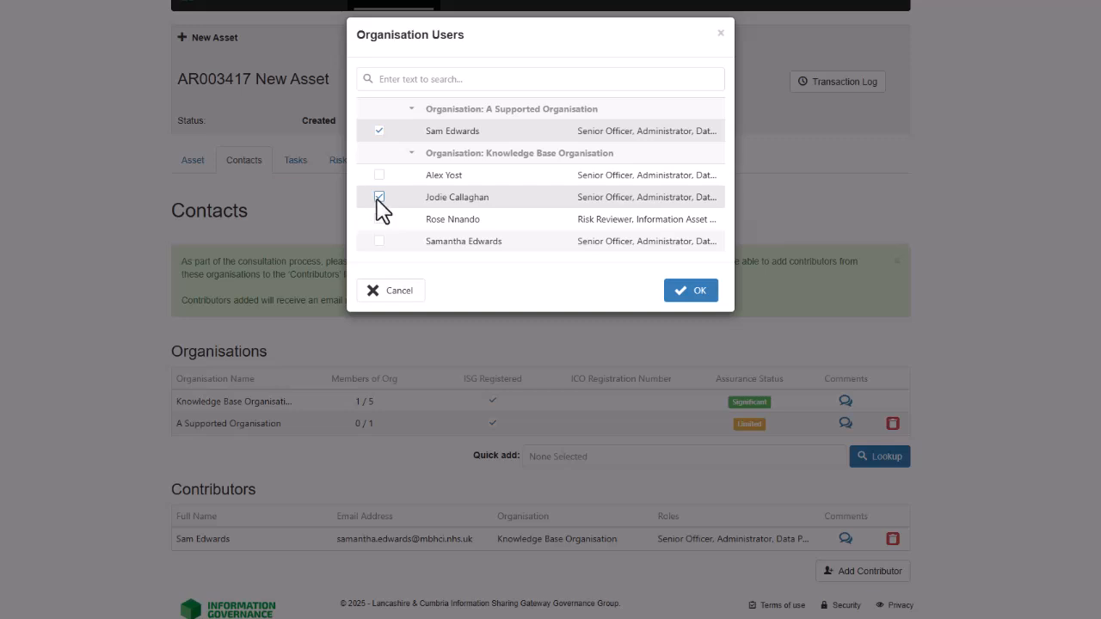
left_click(699, 292)
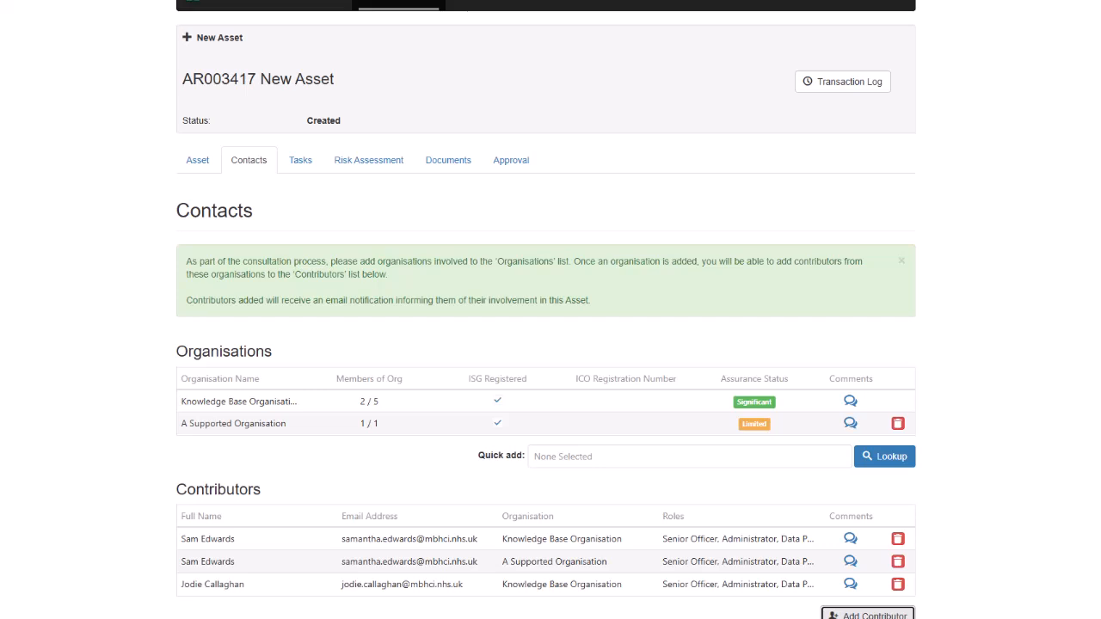
Save the text "Comments" as the comment for the first contributor in the Contributors list.
scroll(551, 344, "down", 1)
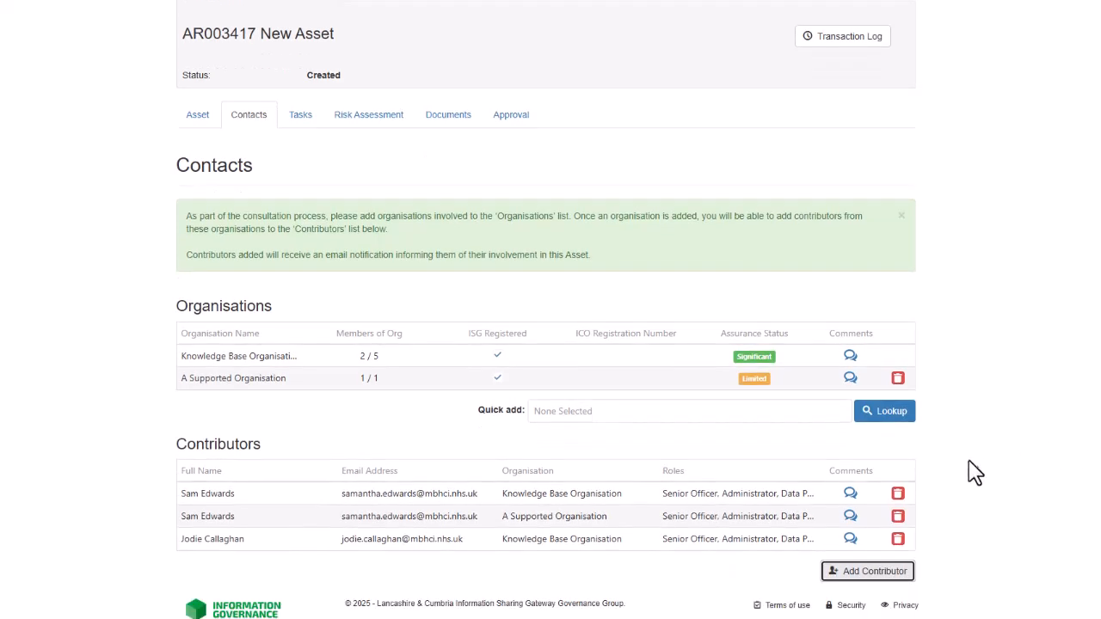
left_click(849, 494)
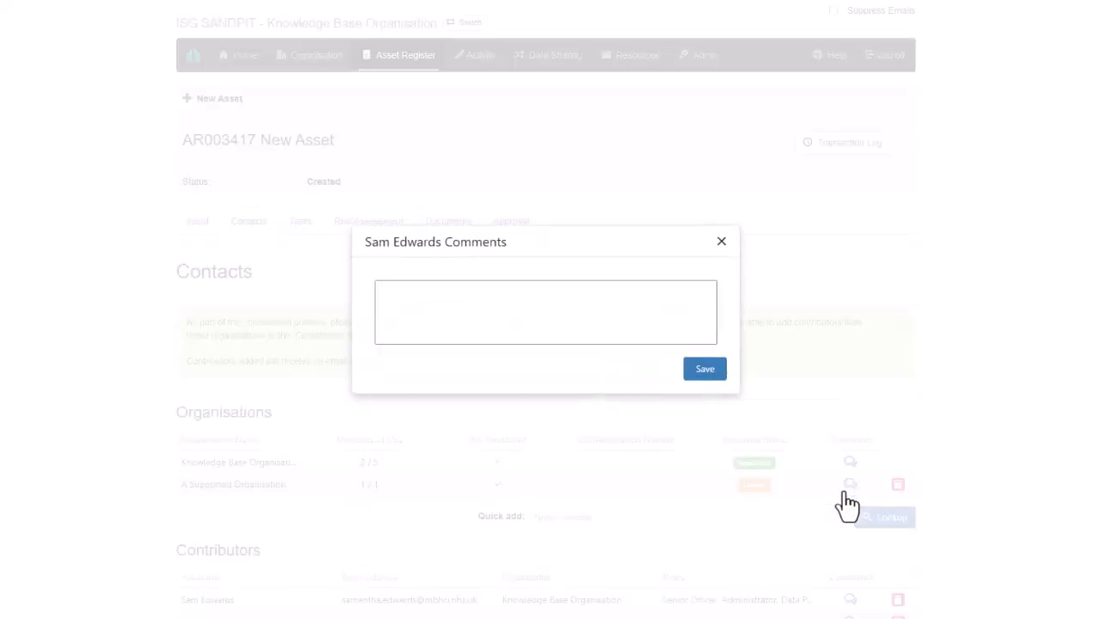
left_click(660, 325)
type("Comments")
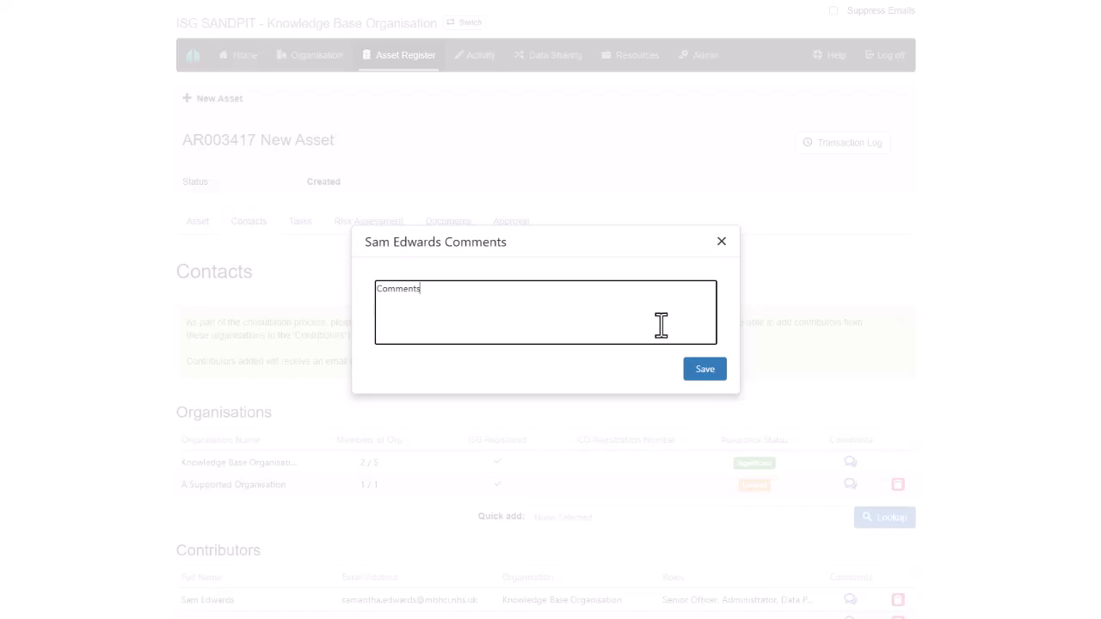
left_click(711, 371)
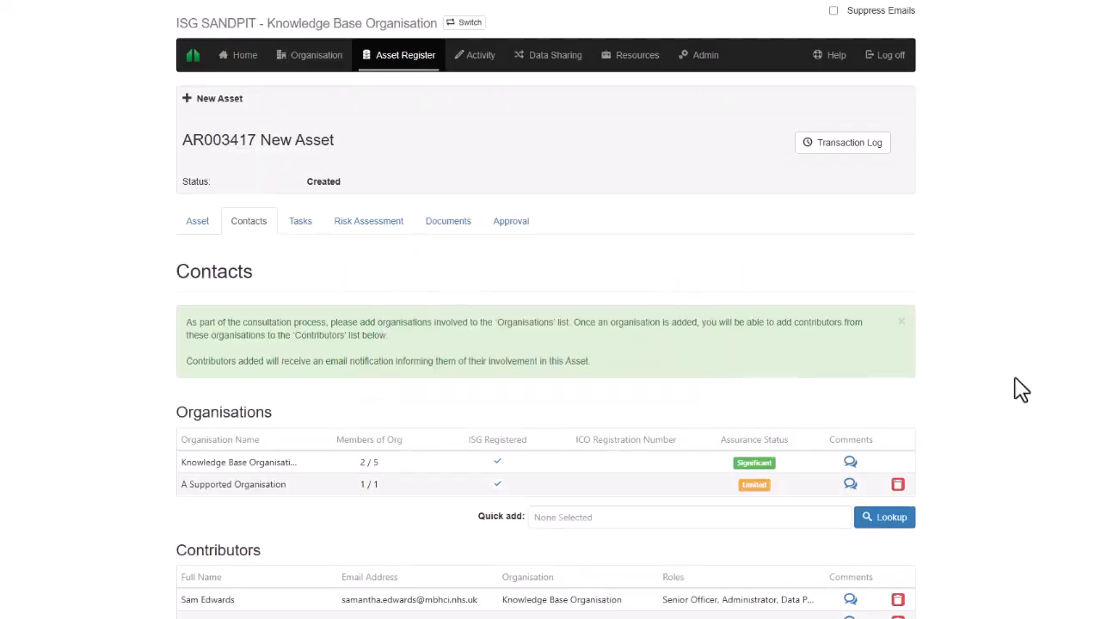
Delete the last contributor in the list, belonging to Knowledge Base Organisation, and confirm the deletion.
scroll(1021, 389, "down", 1)
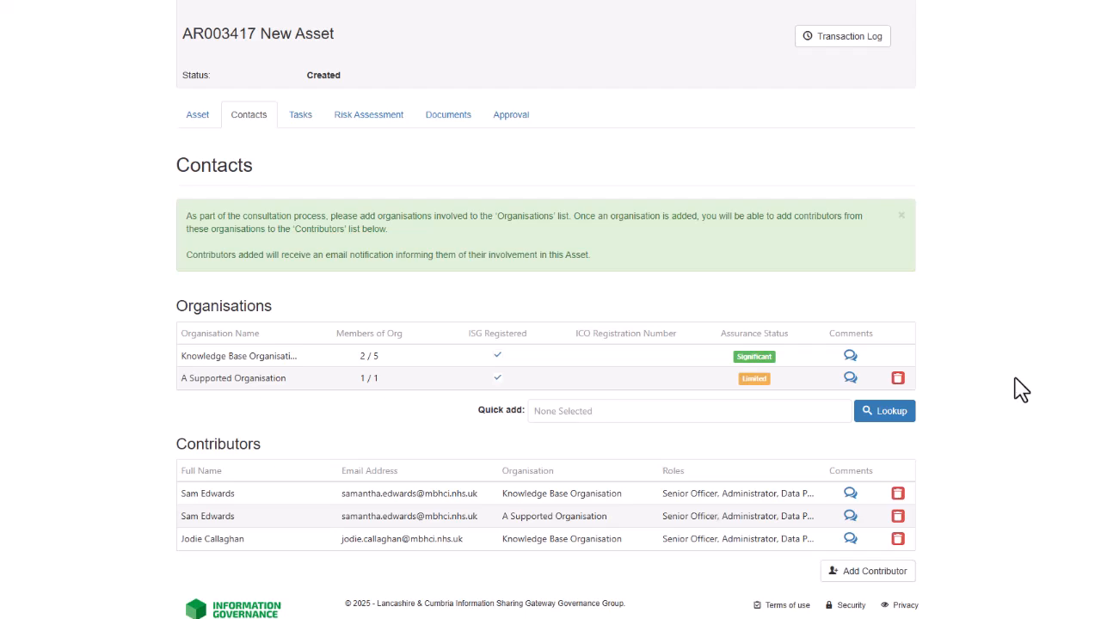
left_click(897, 539)
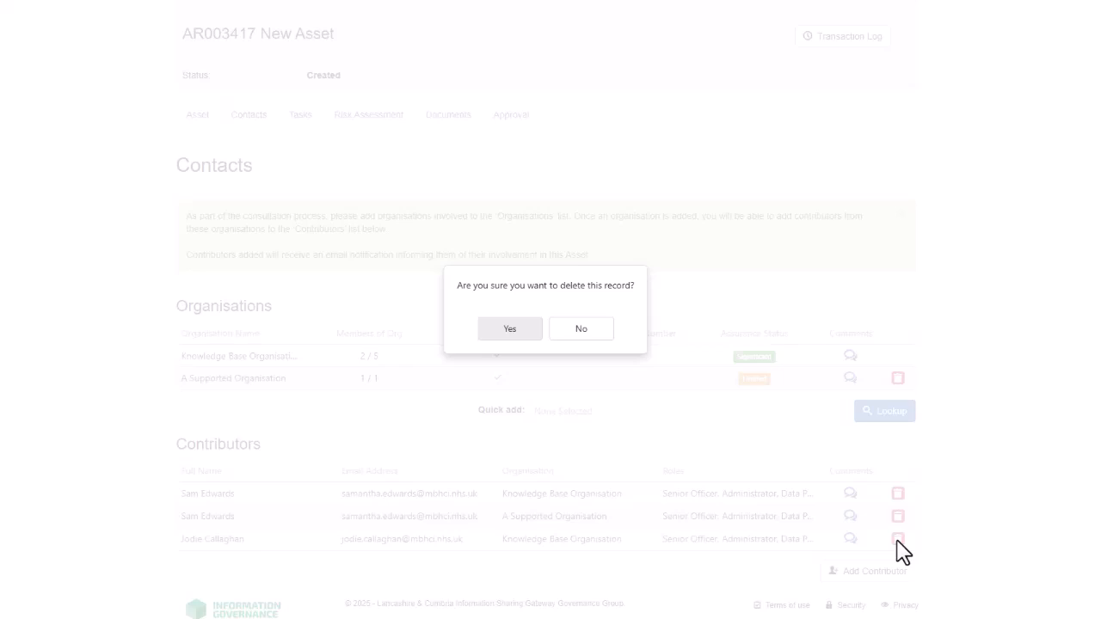
left_click(510, 330)
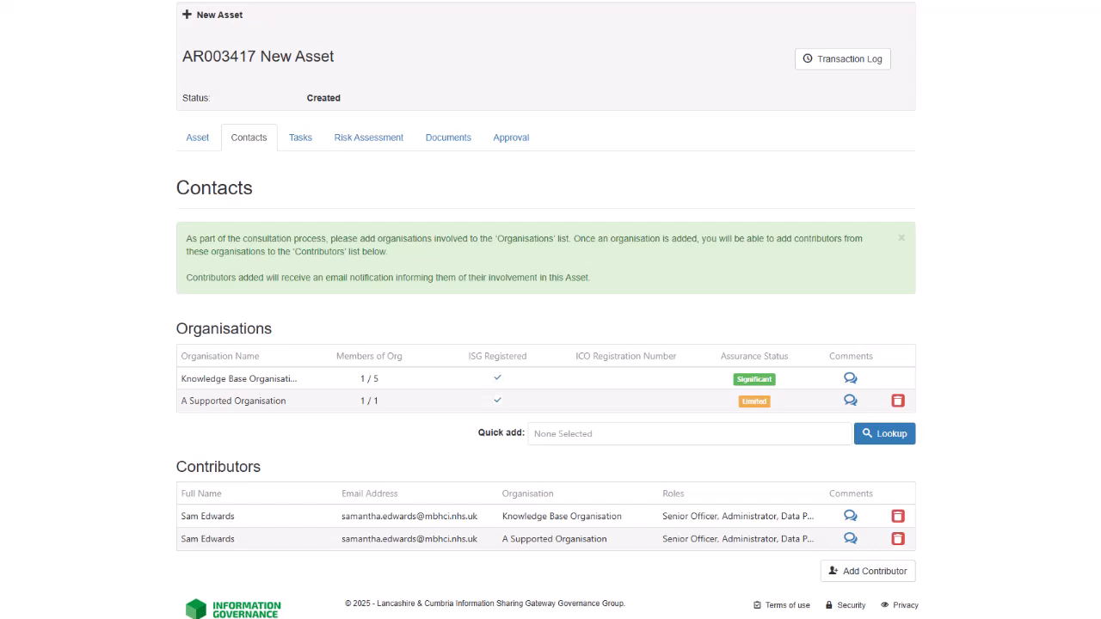
Start a new asset task without a linked question, assigned to the Knowledge Base Organisation contributor with review date 30/01/2025.
scroll(547, 310, "up", 1)
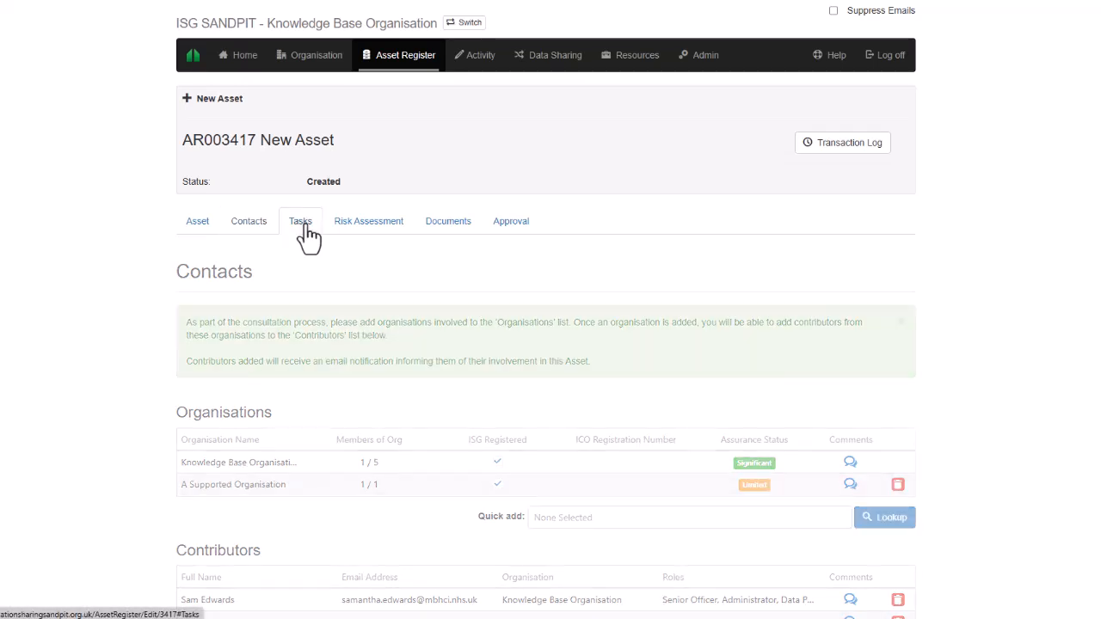
left_click(303, 225)
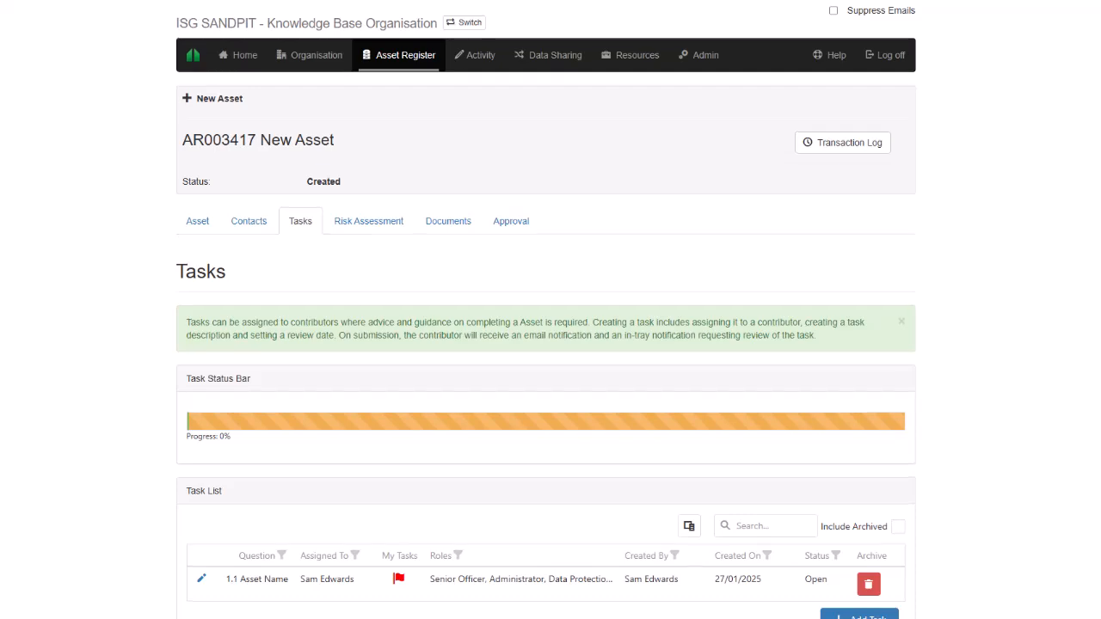
scroll(546, 310, "down", 2)
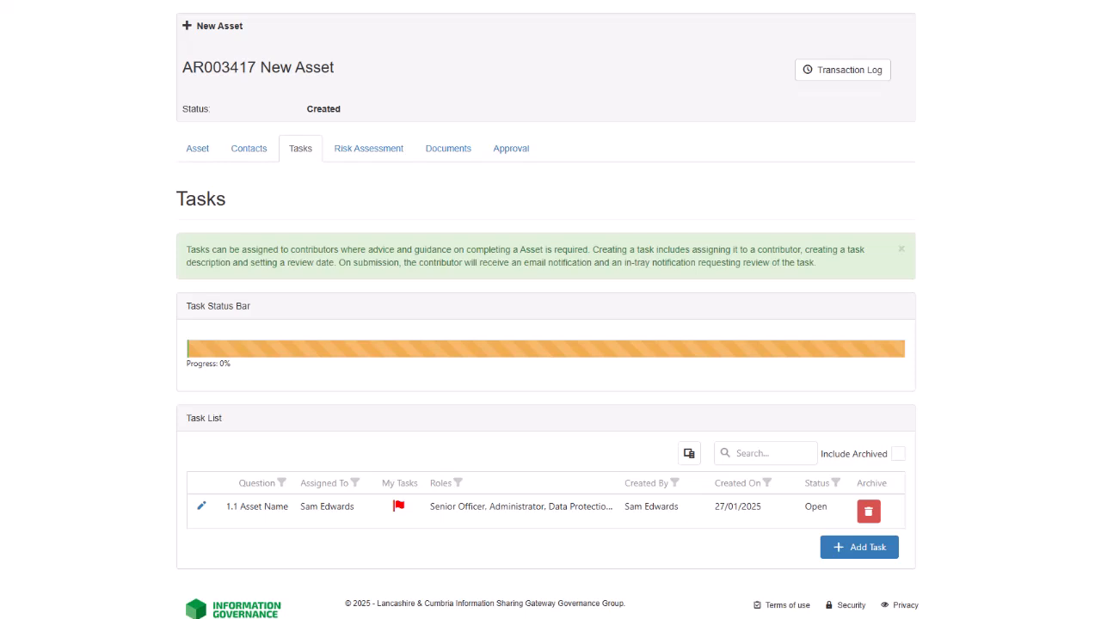
left_click(884, 549)
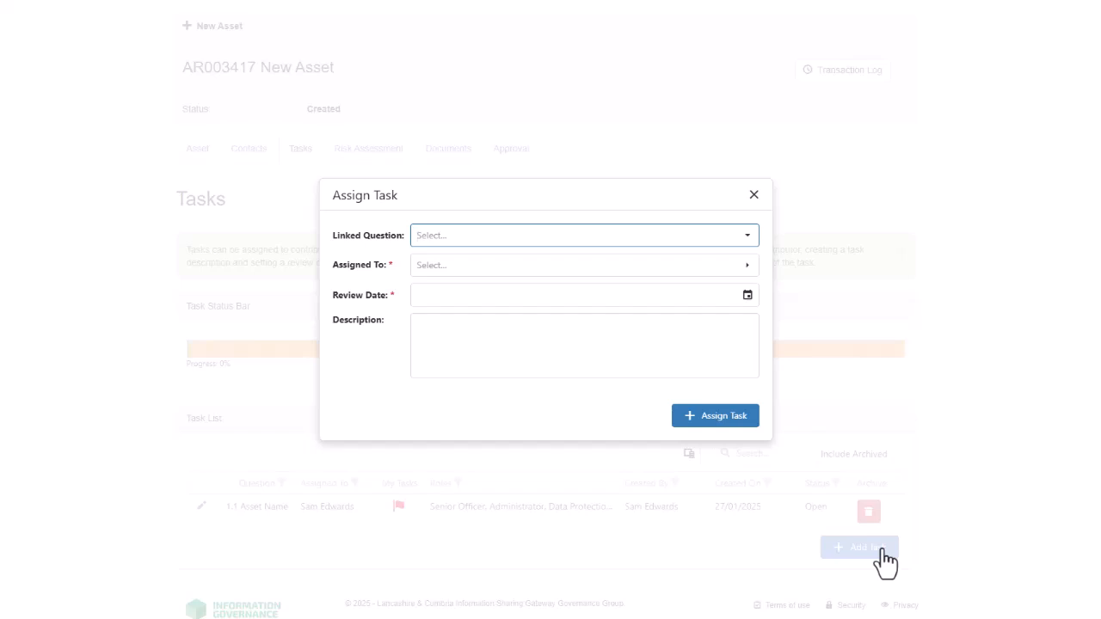
left_click(732, 270)
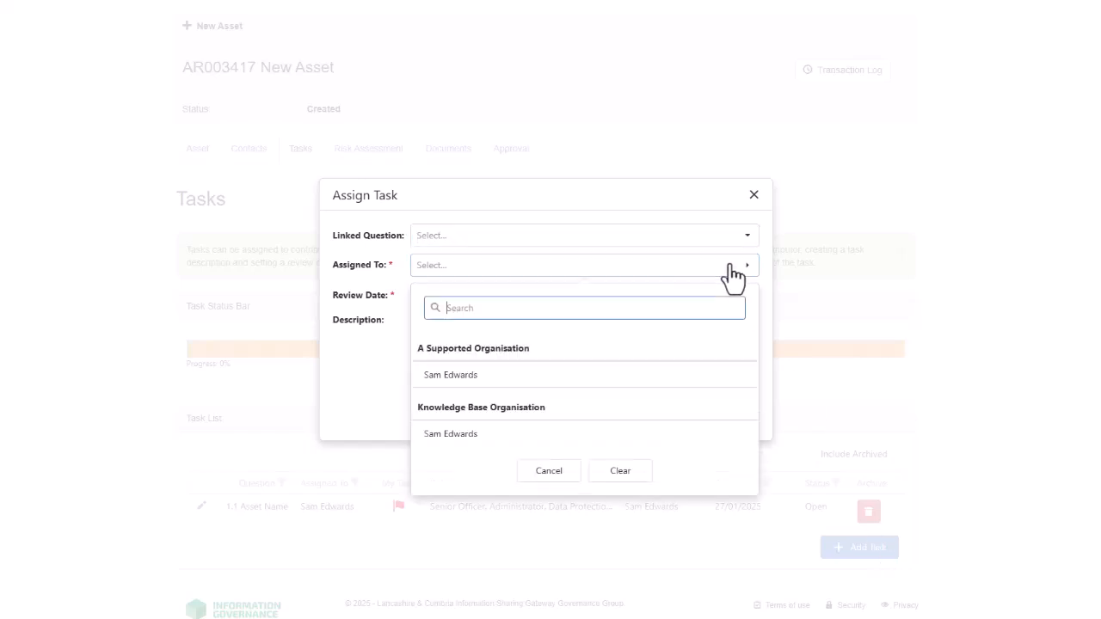
left_click(698, 434)
left_click(747, 296)
left_click(541, 463)
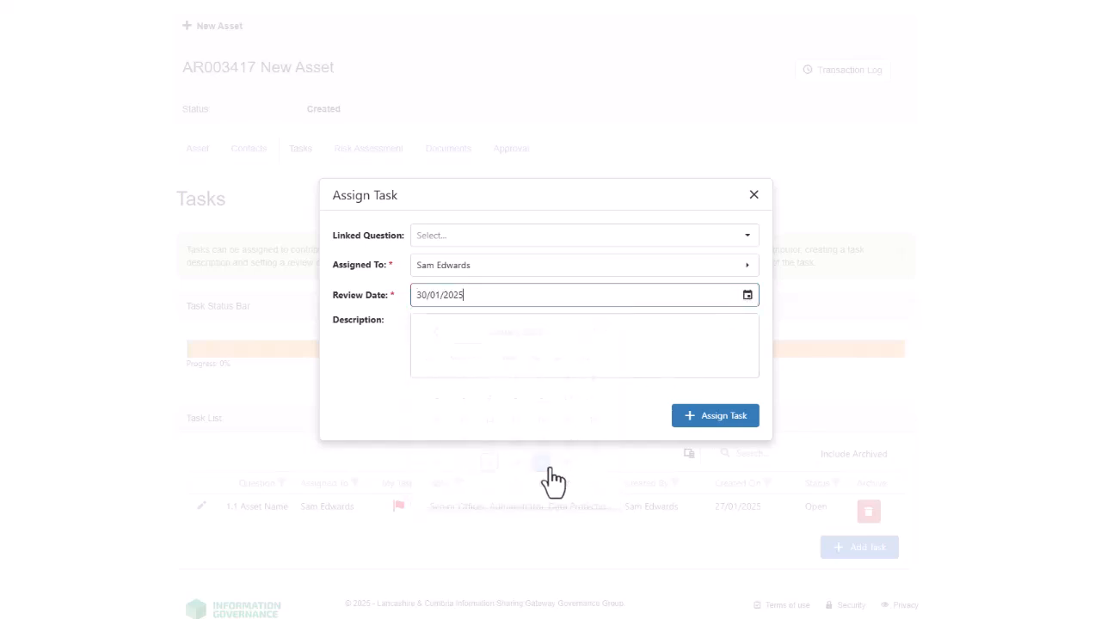
Enter the task description "Please can you look over the risk assessment. Thank you." and assign the task.
left_click(587, 336)
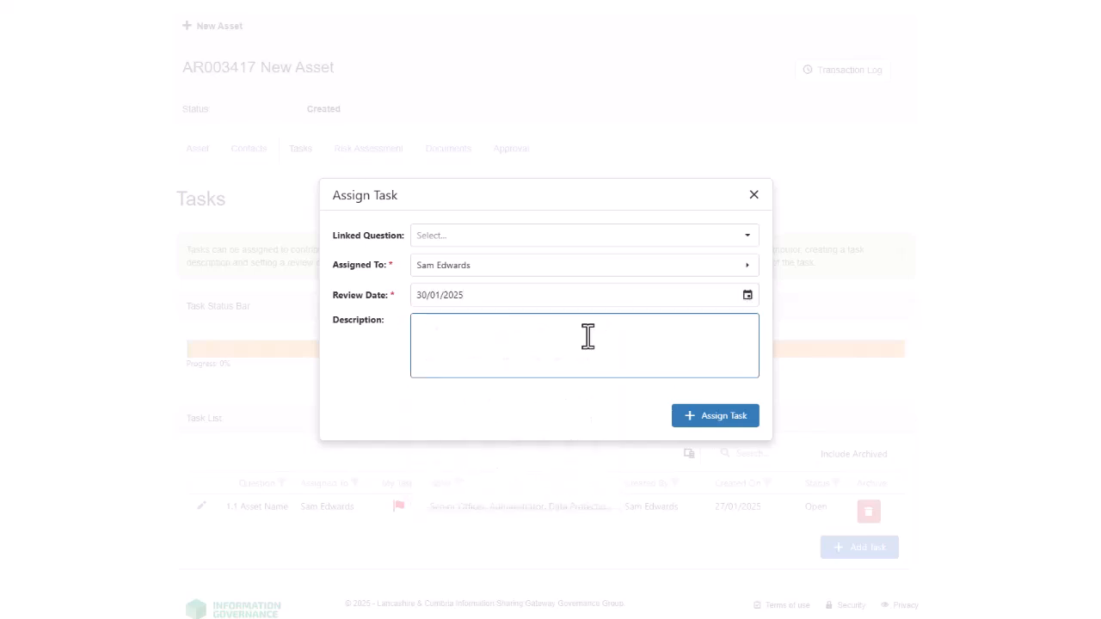
type("Please can you look over the risk assessment. Thank you")
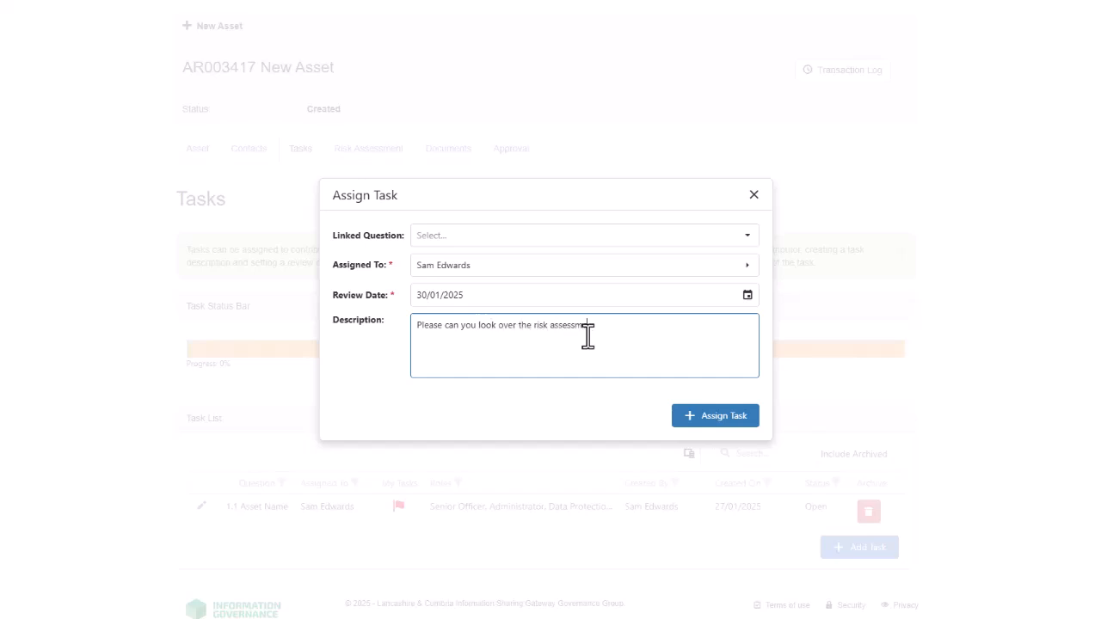
type(".")
left_click(714, 418)
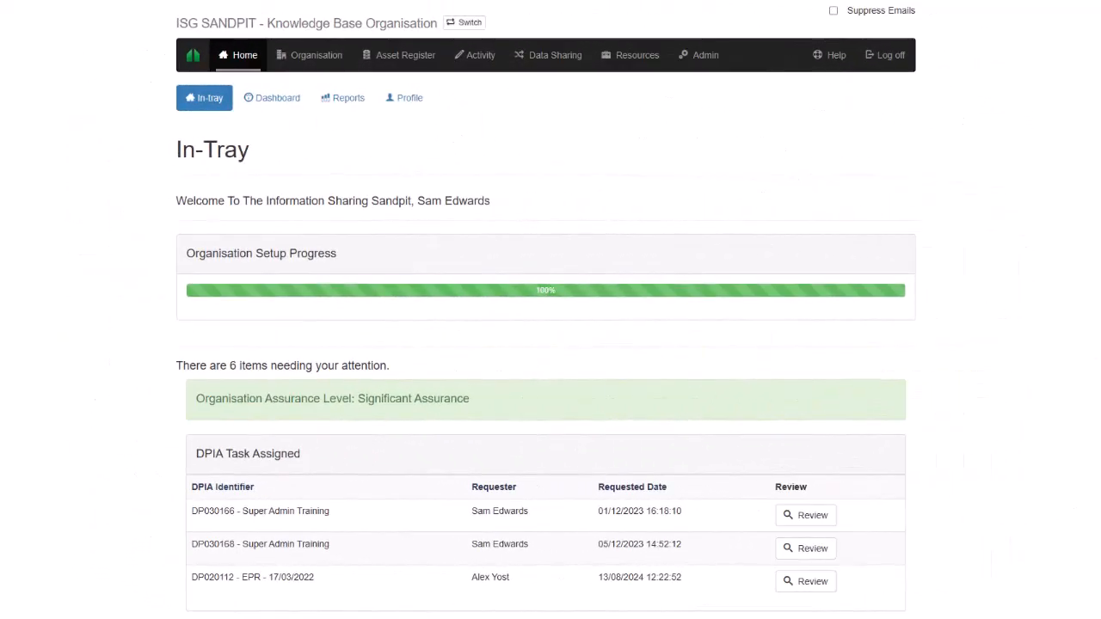
Review the New Asset task requested on 27/01/2025 from the in-tray, and close the 1.1 Asset Name task with the comment "Complete".
scroll(546, 344, "down", 4)
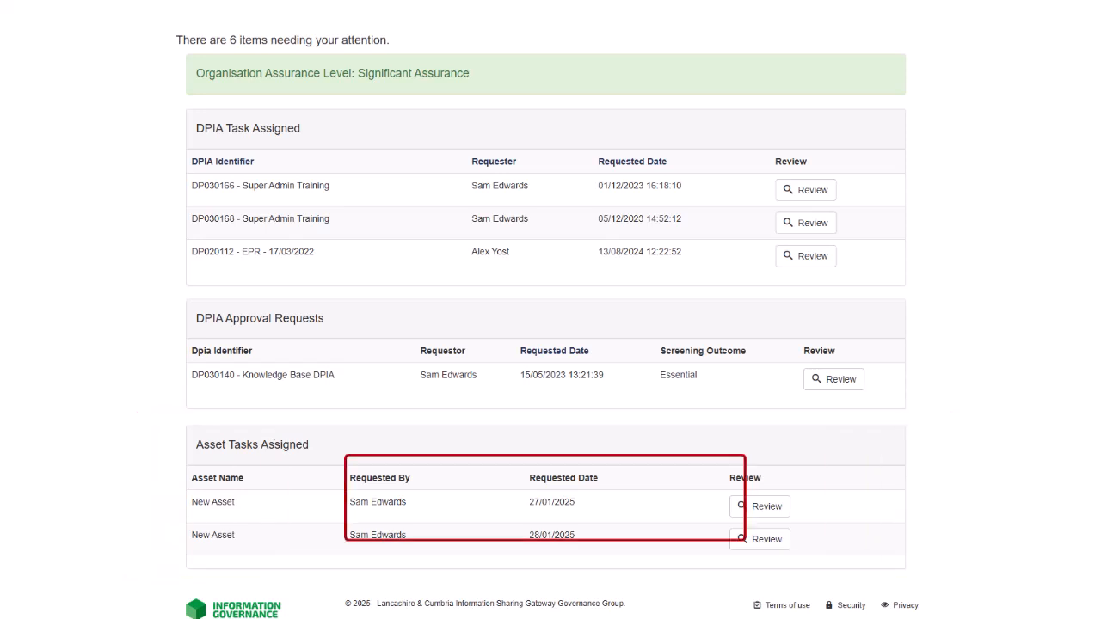
left_click(777, 509)
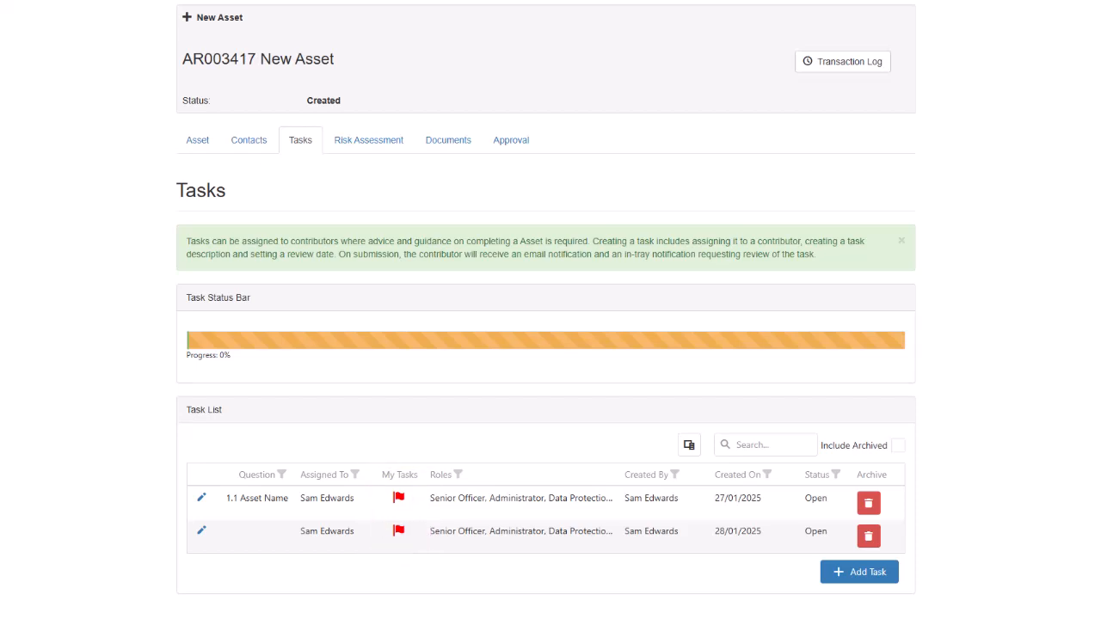
left_click(202, 500)
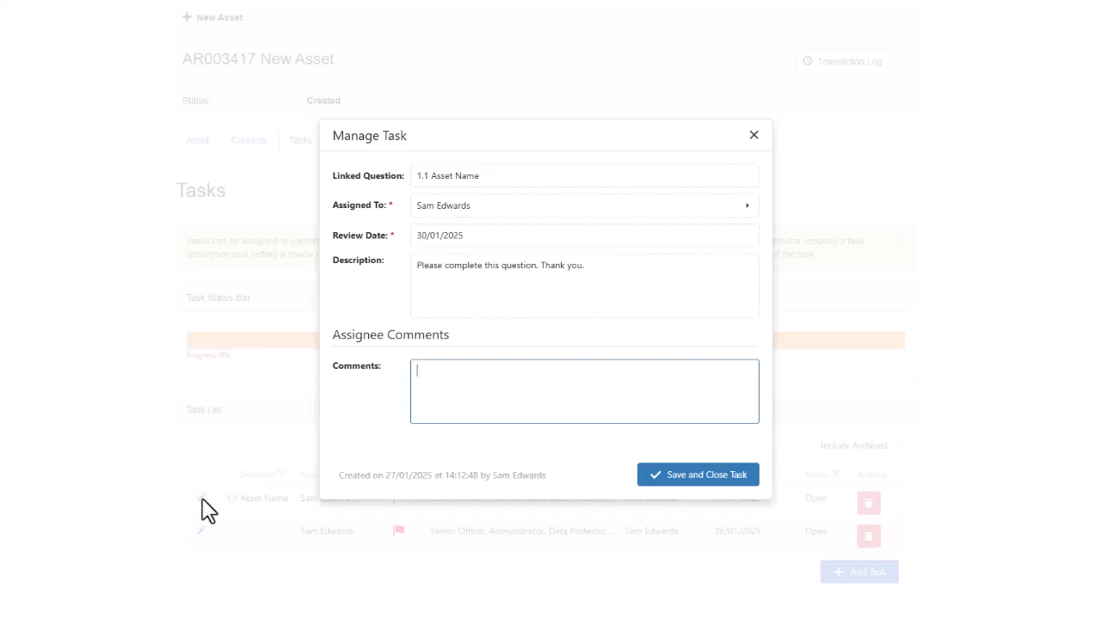
type("Complete")
left_click(741, 482)
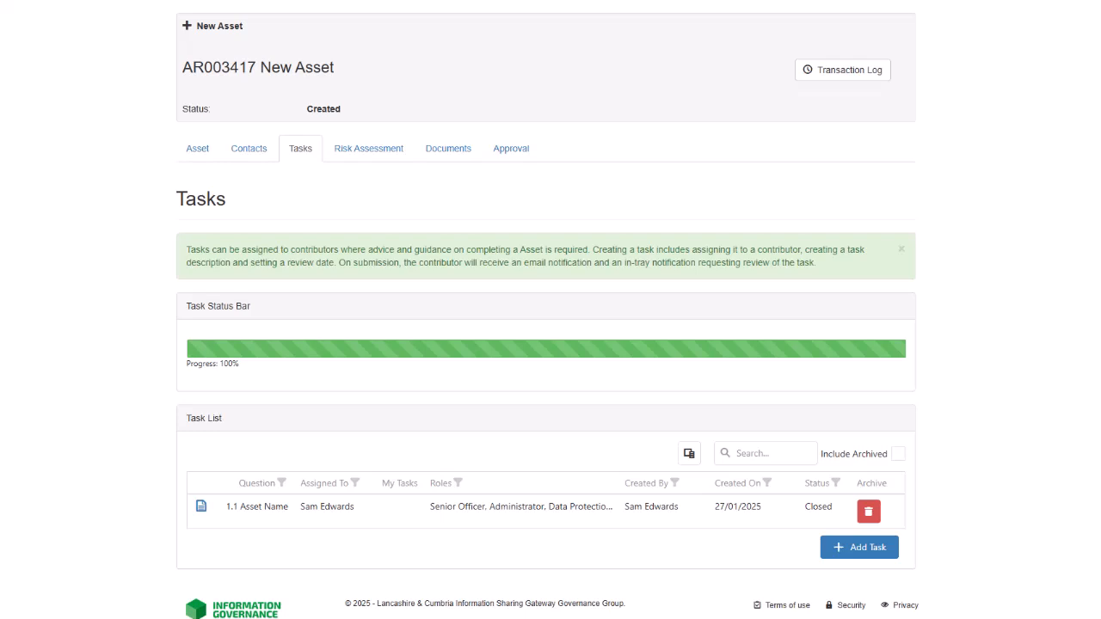
Start a new risk in the asset's risk assessment with the description "New Risk" and the controls text "Controls".
scroll(550, 310, "up", 2)
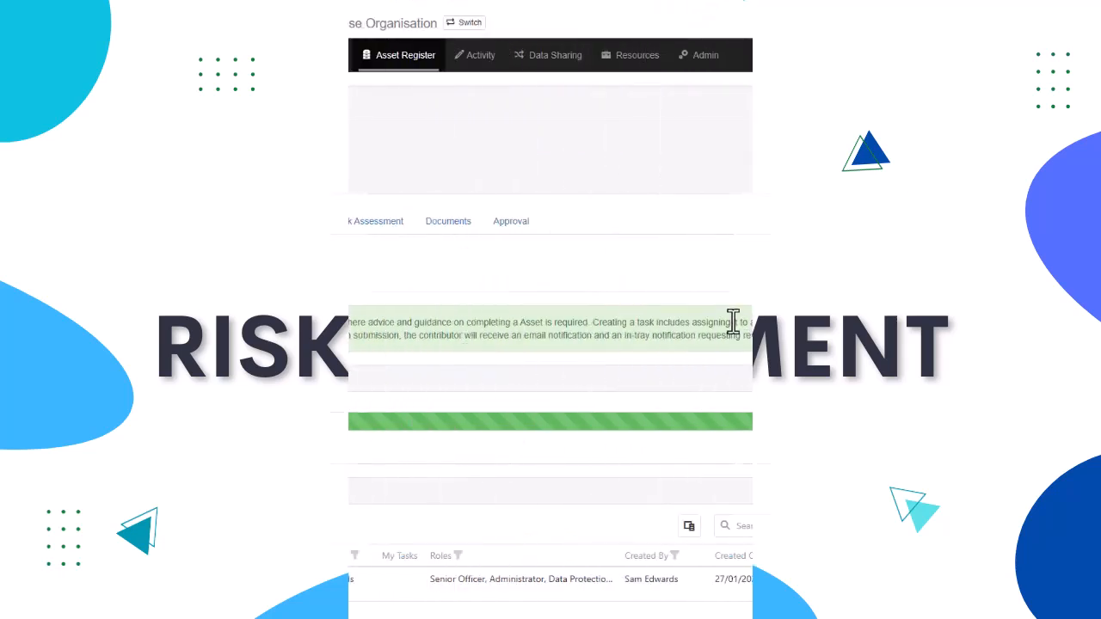
left_click(357, 231)
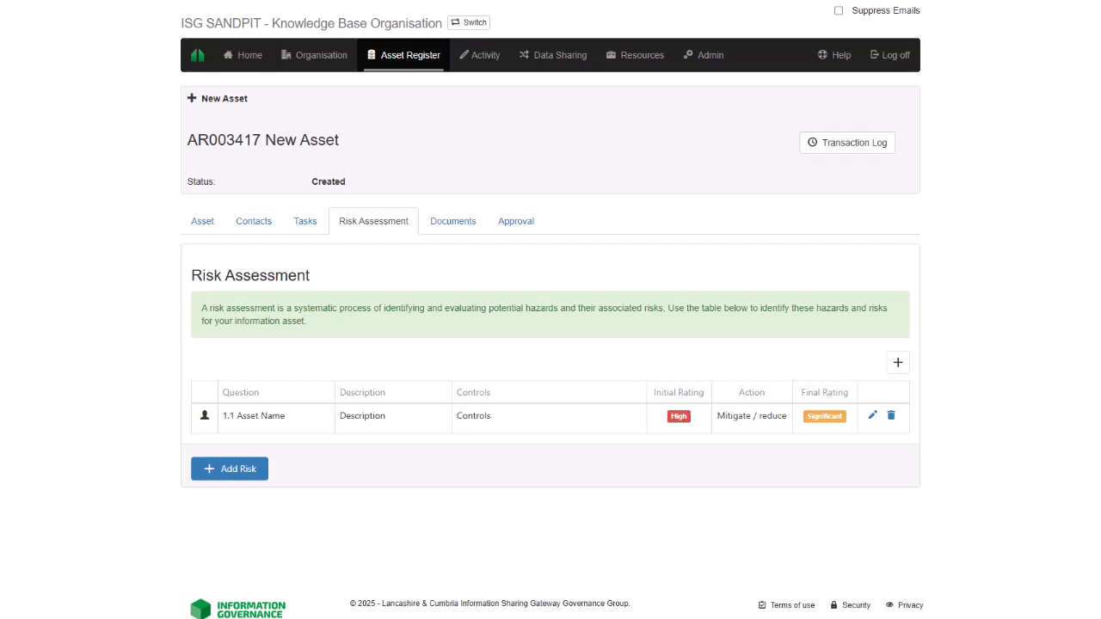
left_click(236, 471)
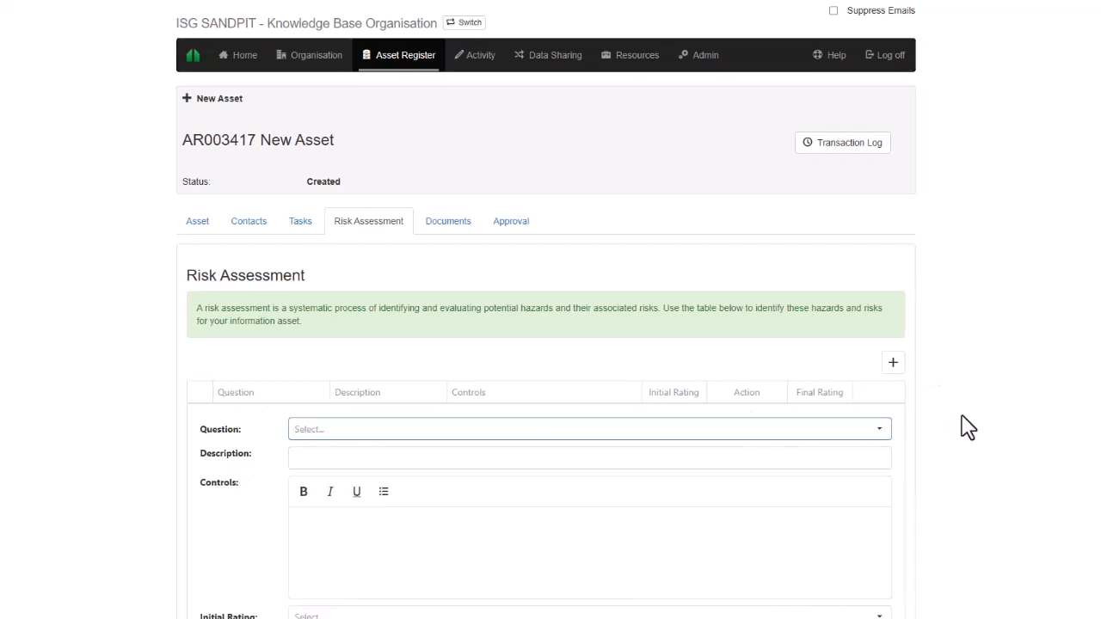
scroll(968, 425, "down", 2)
scroll(968, 427, "down", 1)
left_click(734, 200)
type("New Risk")
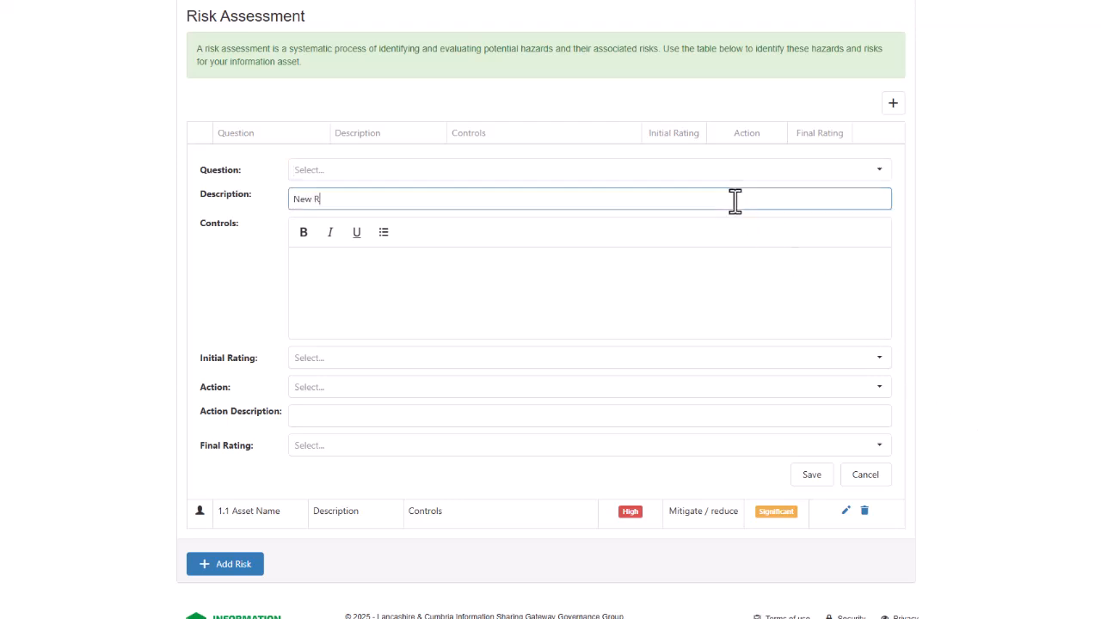
left_click(732, 268)
type("Control")
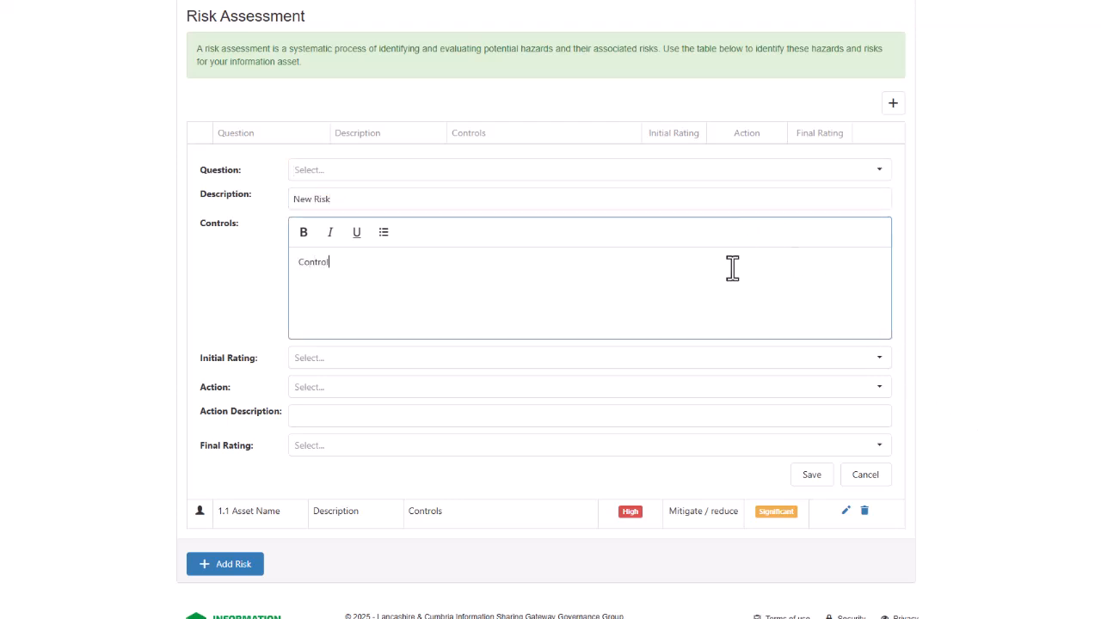
type("s")
Set the initial rating to Significant, action to Mitigate / reduce, action description to "Actions taken to reduce" and final rating to Low, and save the risk.
left_click(774, 361)
left_click(772, 445)
left_click(781, 392)
left_click(785, 430)
left_click(784, 417)
type("Actions taken to reduce")
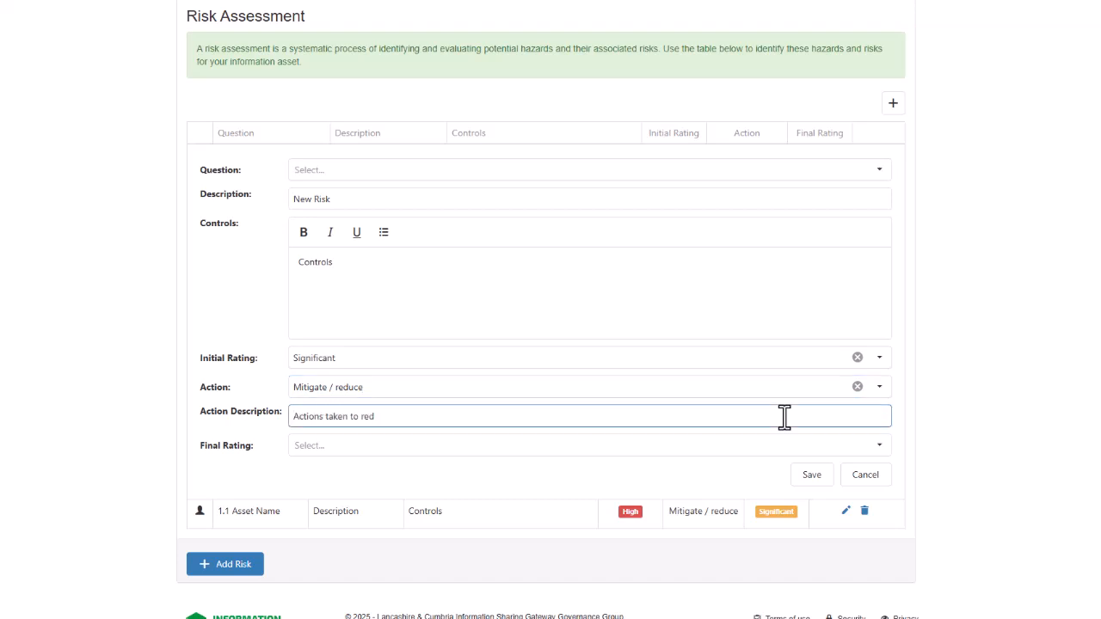
left_click(804, 446)
left_click(796, 490)
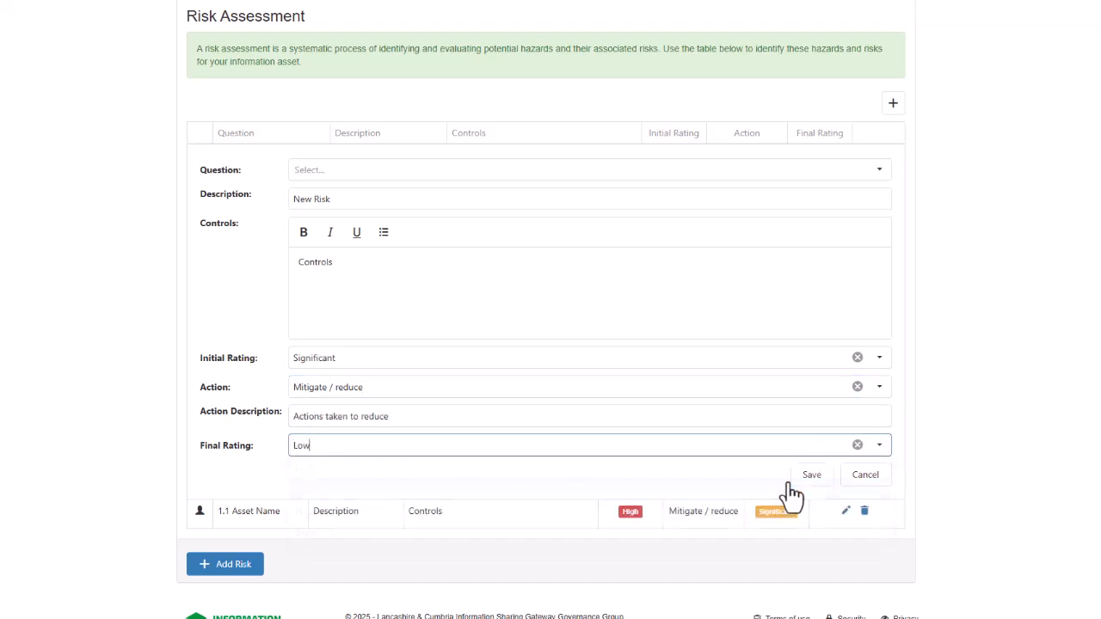
left_click(813, 475)
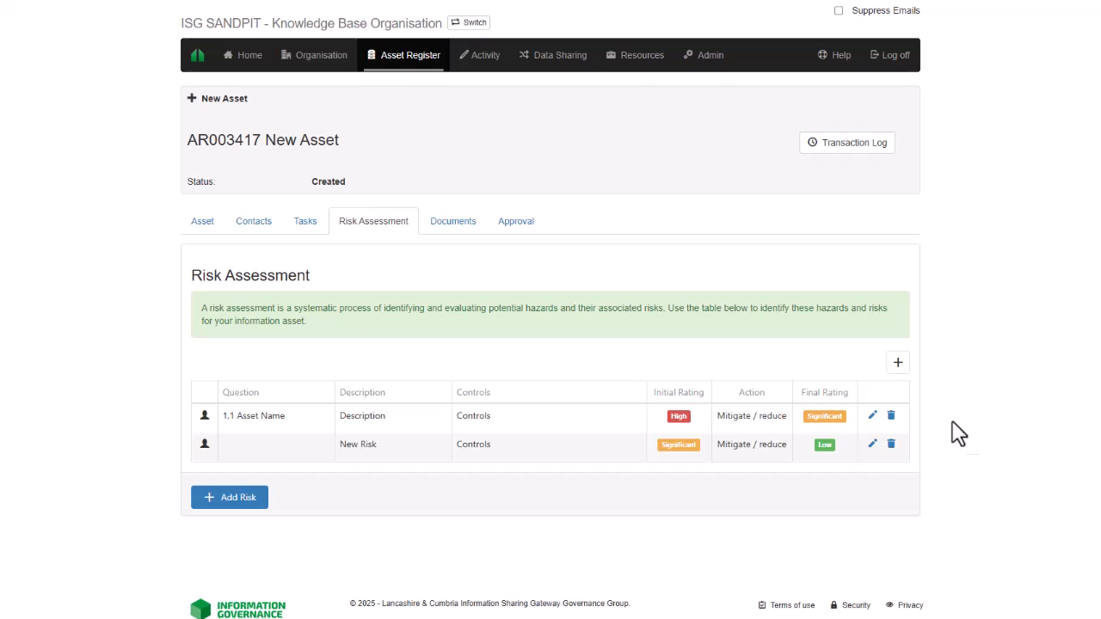
Change the controls text of the 1.1 Asset Name risk to "Risk Controls.", save it, and delete the New Risk entry.
left_click(872, 417)
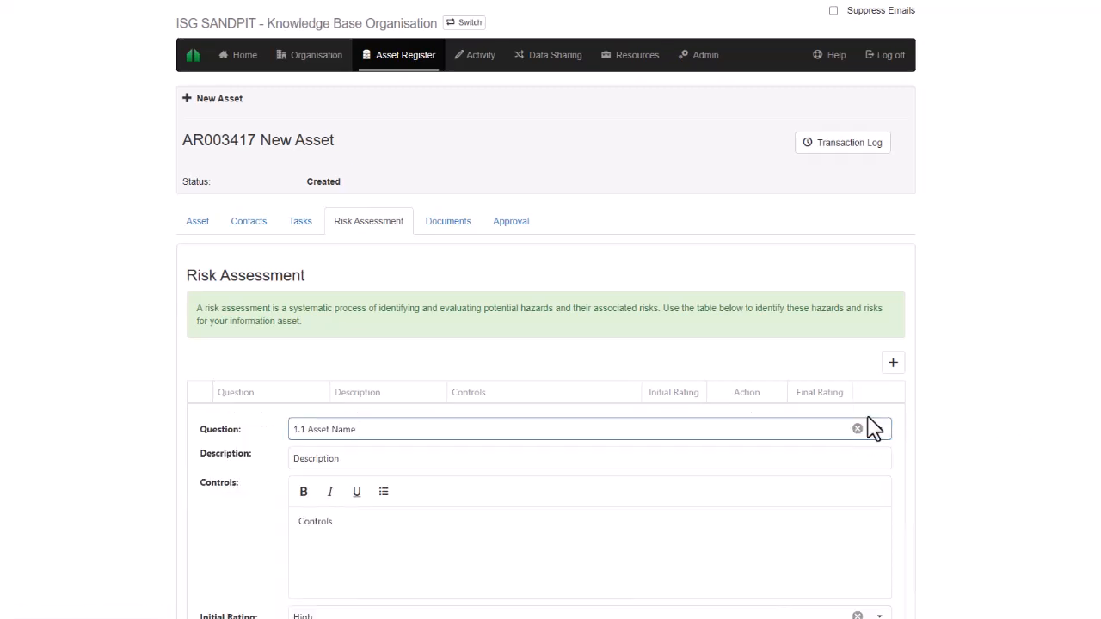
scroll(946, 456, "down", 3)
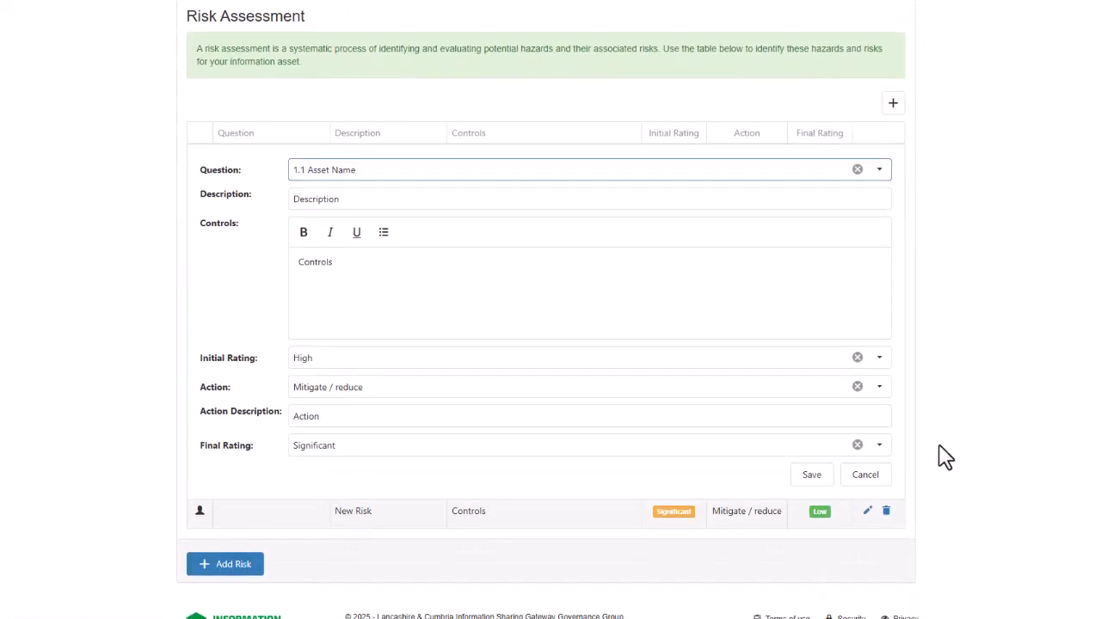
left_click(608, 266)
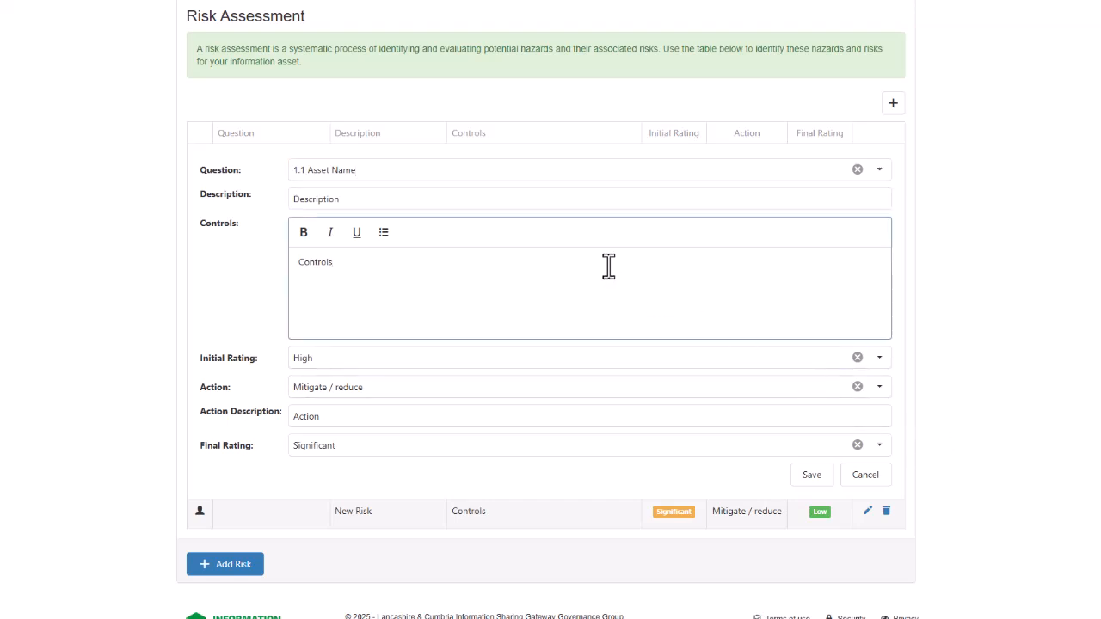
key("BackSpace")
key("BackSpace")
key("BackSpace")
key("BackSpace")
key("BackSpace")
key("BackSpace")
key("BackSpace")
key("BackSpace")
type("Risk Controls")
left_click(811, 475)
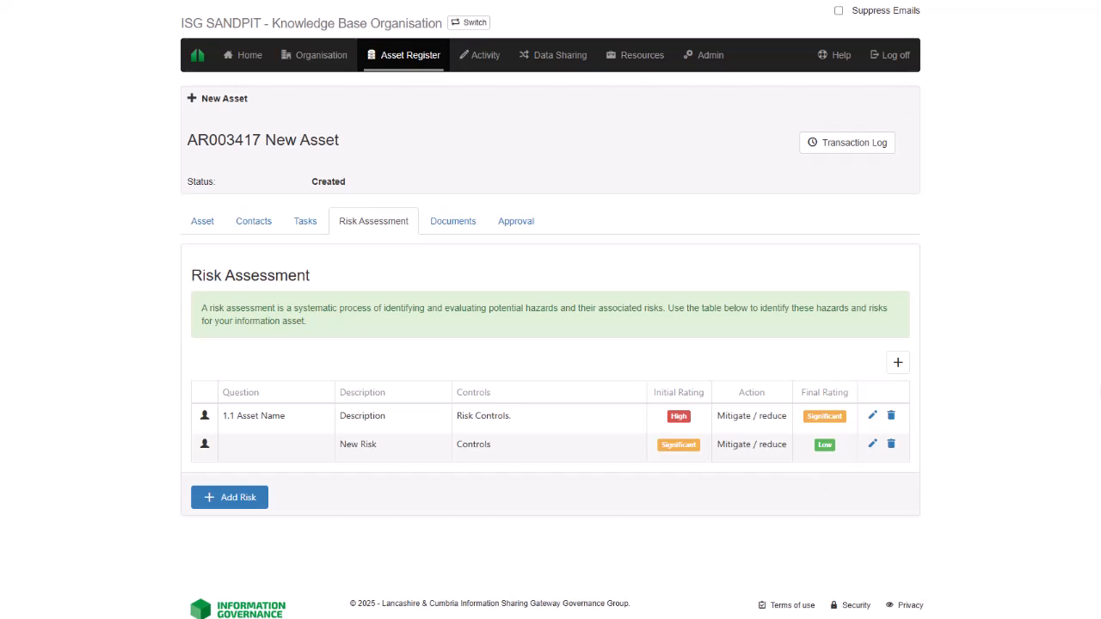
left_click(891, 447)
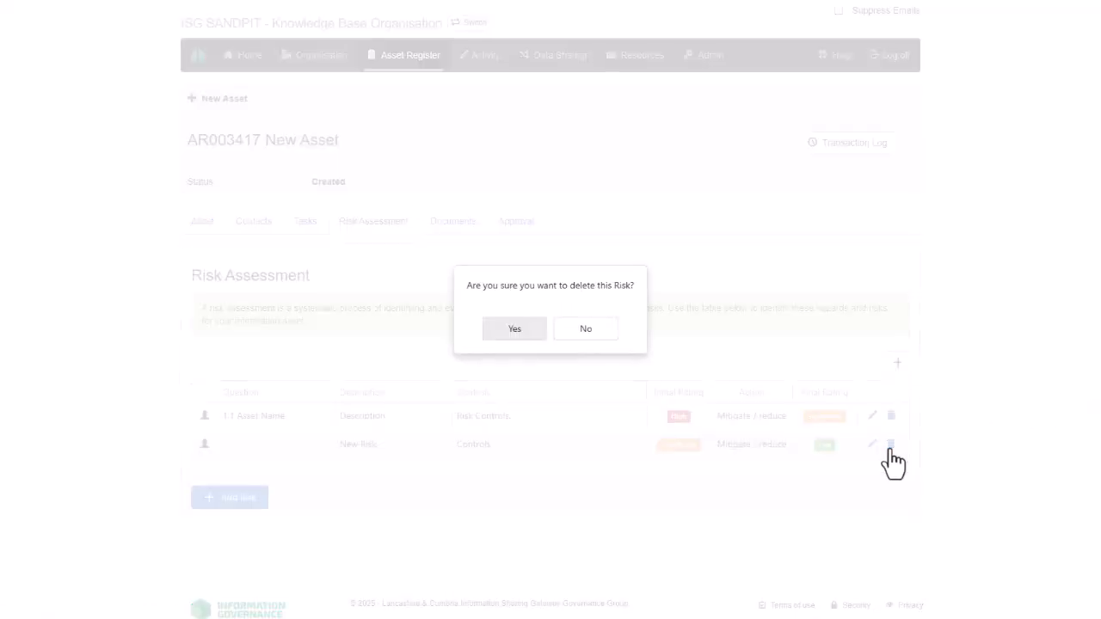
left_click(514, 329)
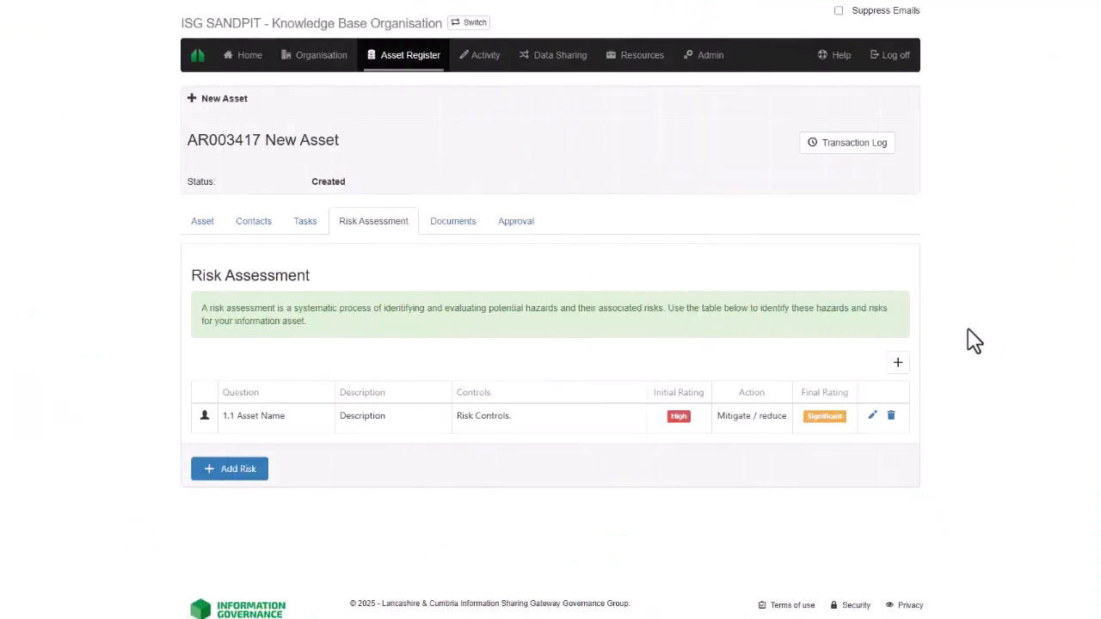
Upload Contract.txt to the asset's documents and permanently delete Document.txt from the uploaded files.
left_click(461, 224)
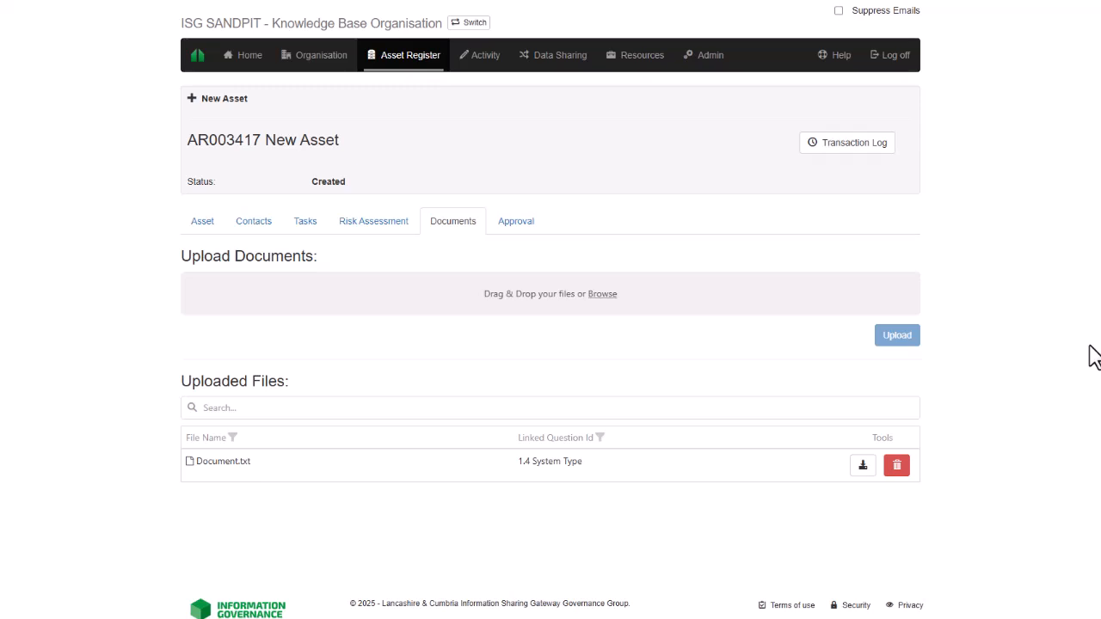
left_click(602, 295)
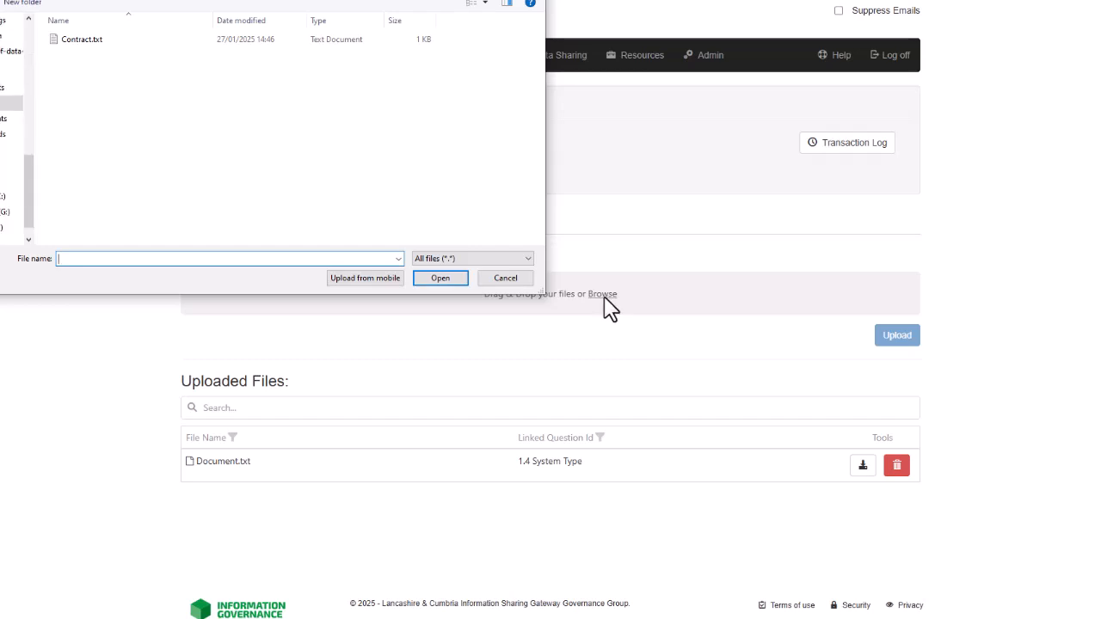
left_click(99, 40)
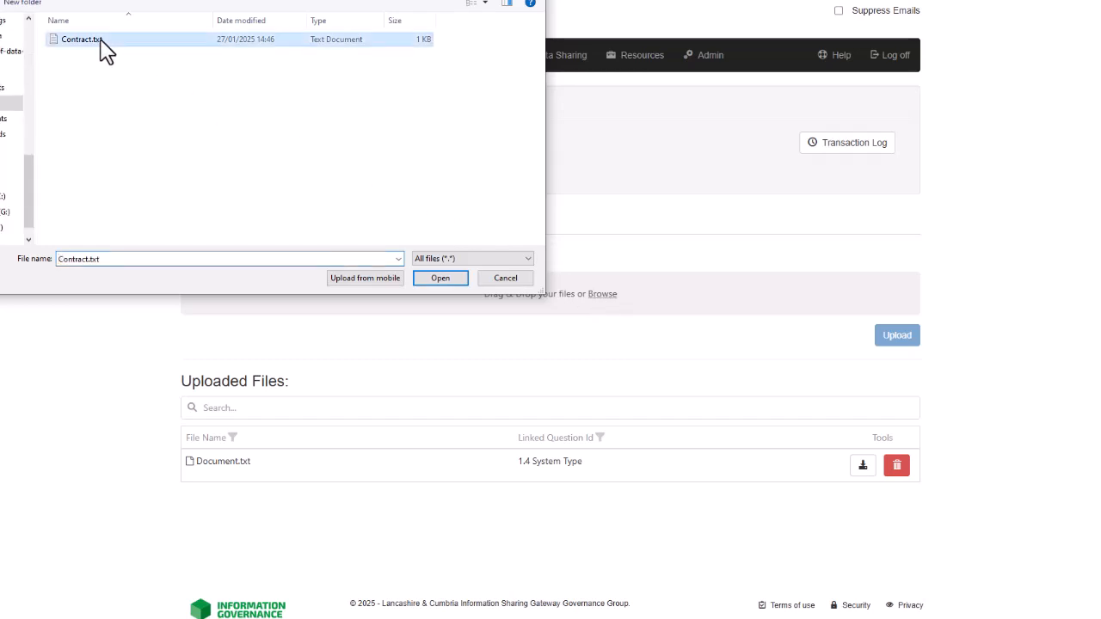
left_click(448, 282)
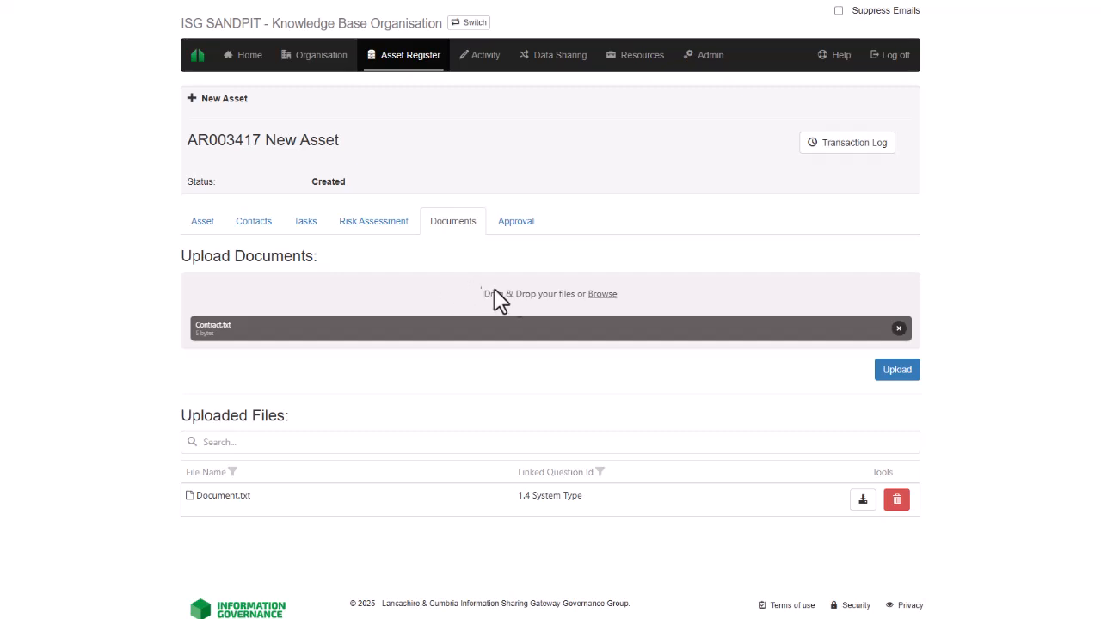
left_click(913, 377)
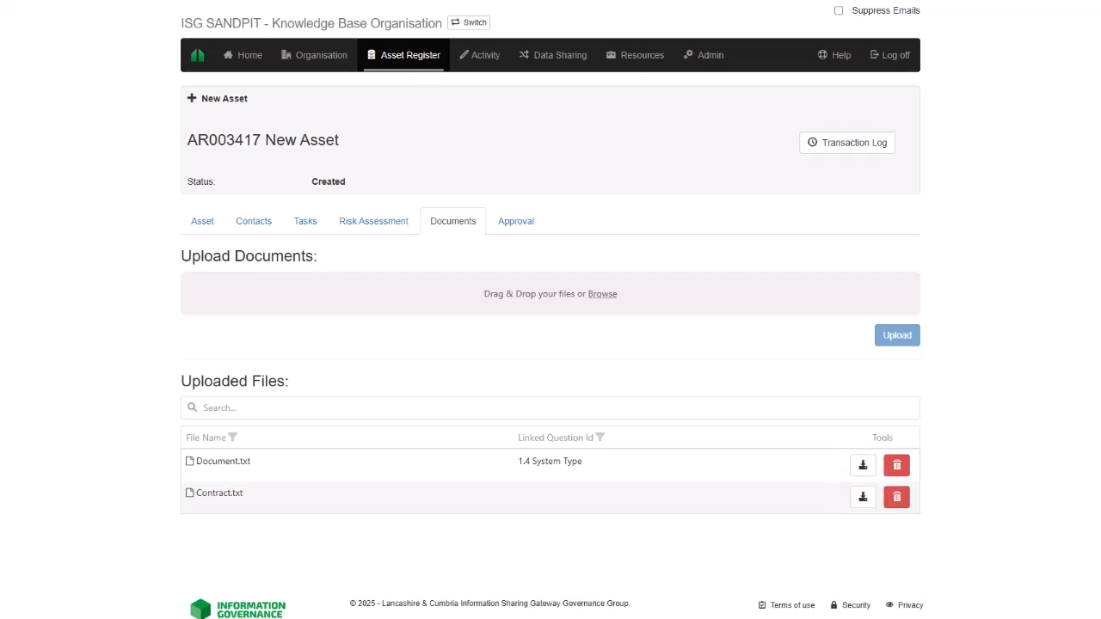
left_click(899, 471)
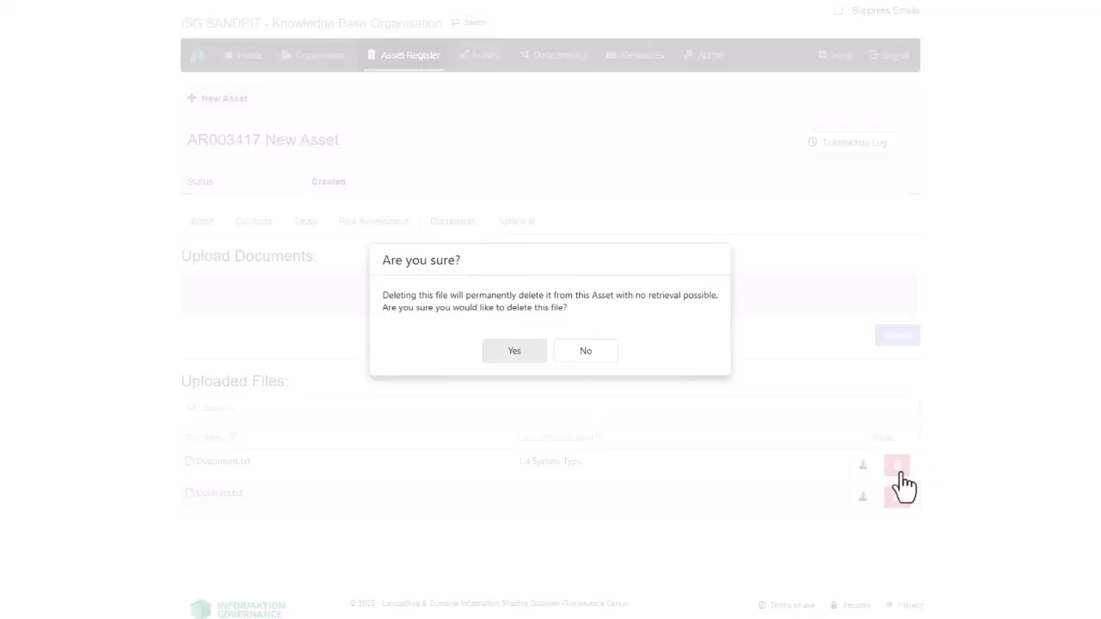
left_click(521, 353)
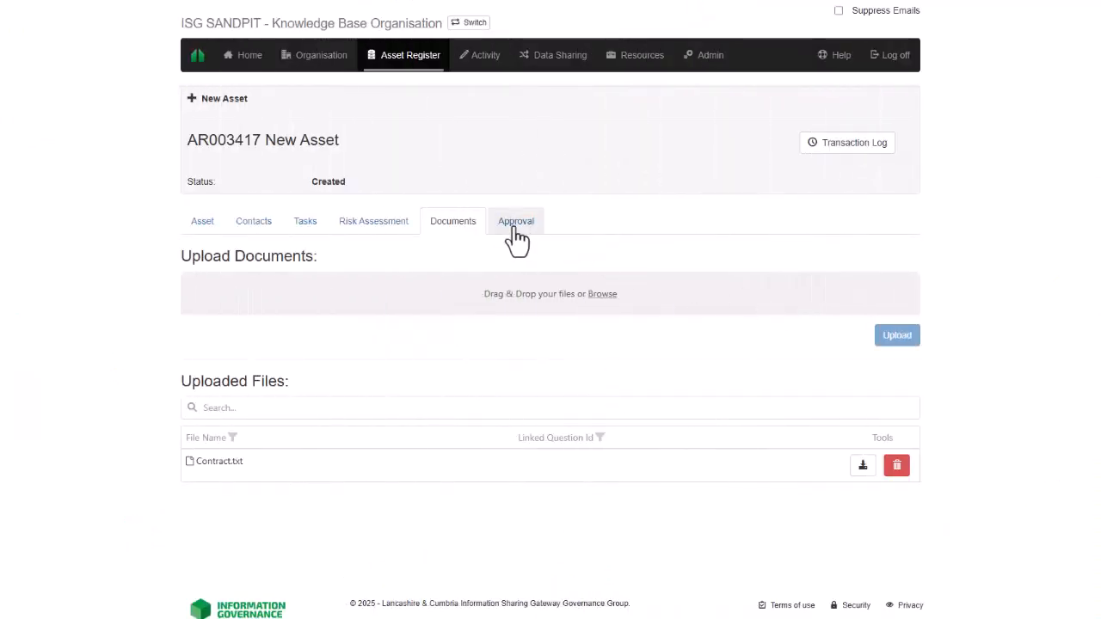
Set the asset's review date to 27/01/2028 in its approval section.
left_click(515, 227)
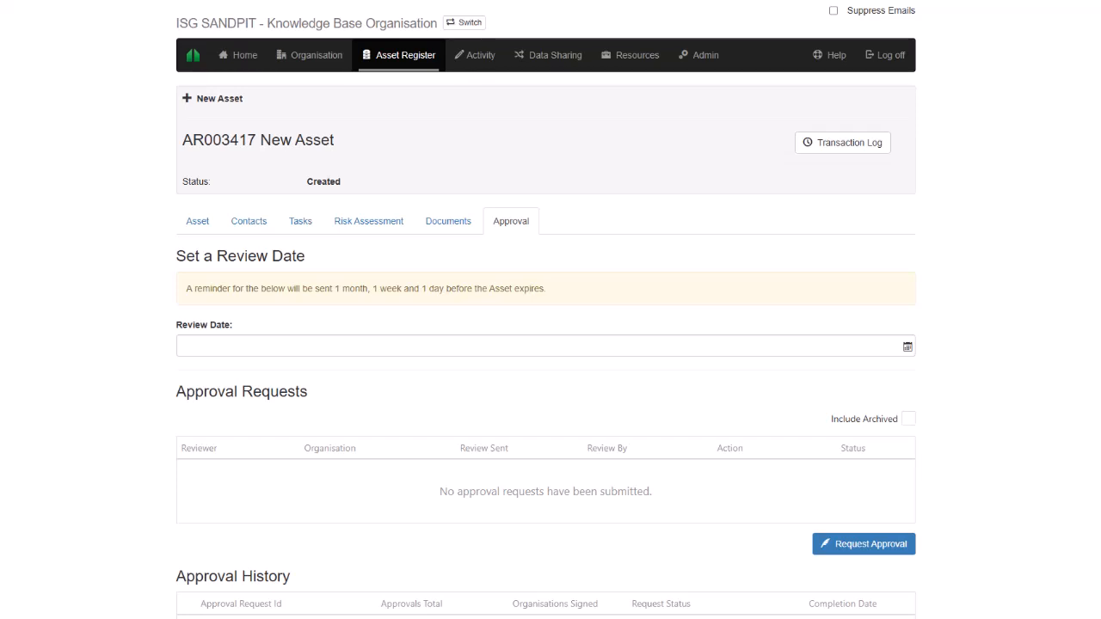
left_click(889, 347)
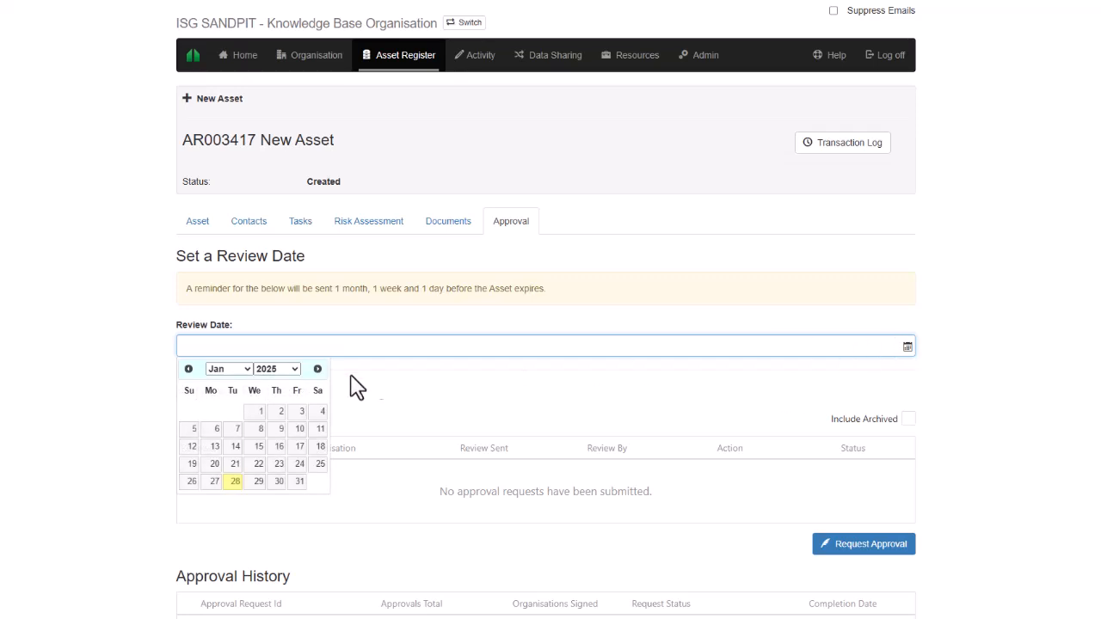
left_click(292, 370)
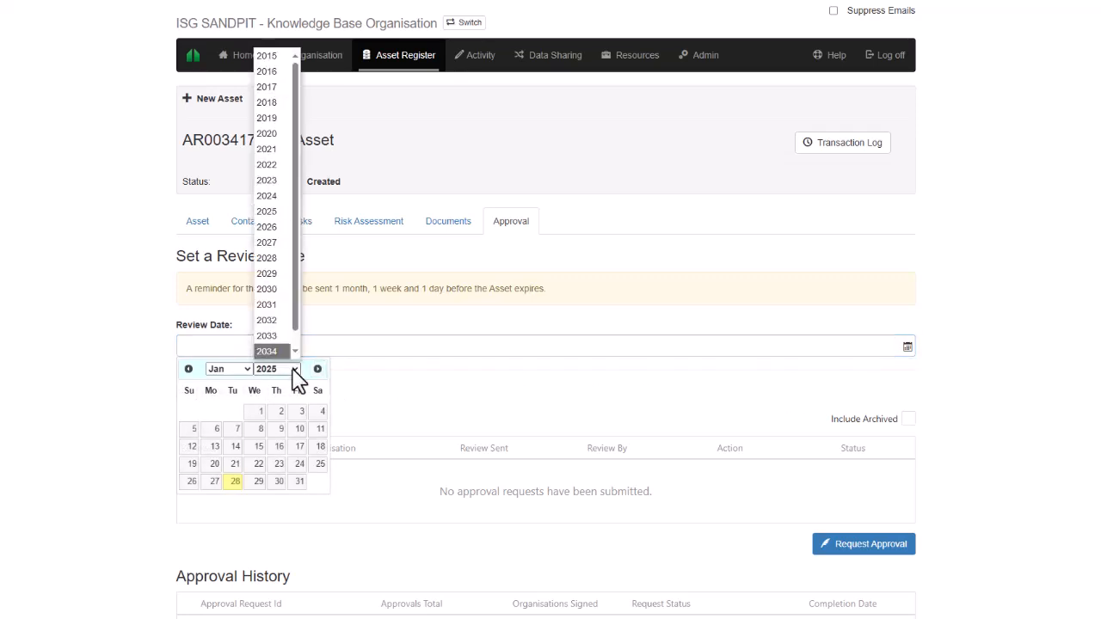
left_click(279, 258)
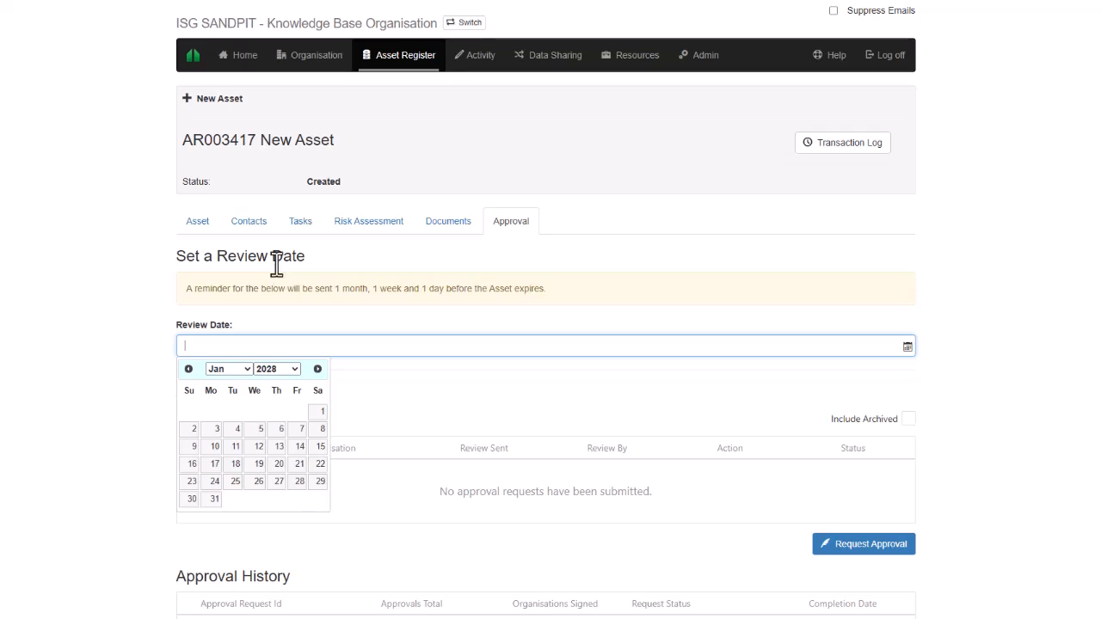
left_click(279, 482)
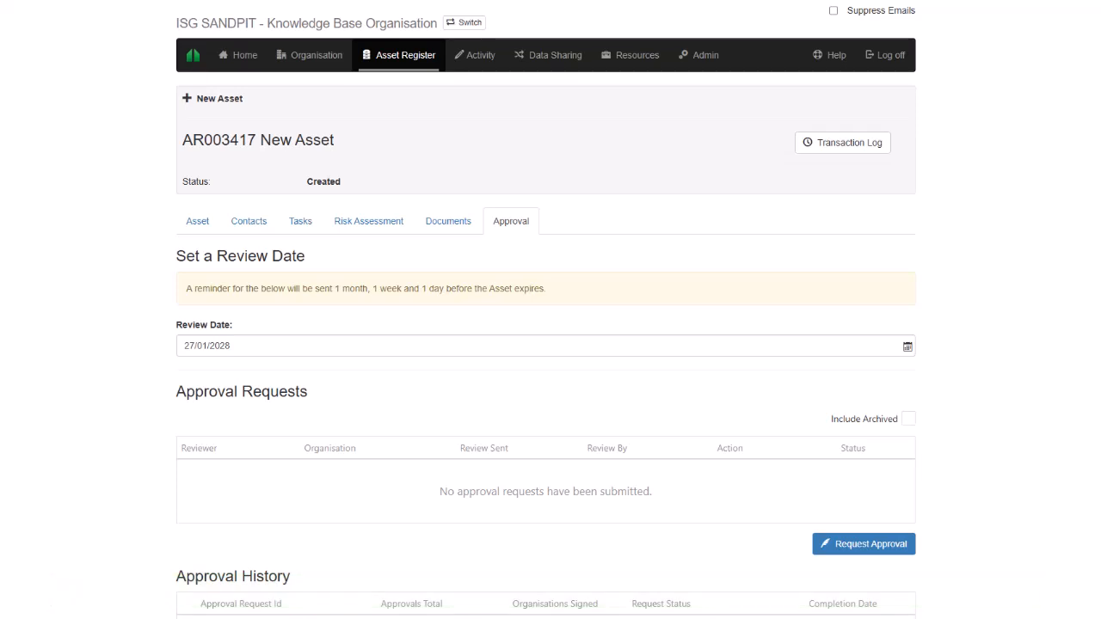
Send an approval request to the Knowledge Base Organisation contact with a review-by date of 31/01/2025.
scroll(545, 344, "down", 1)
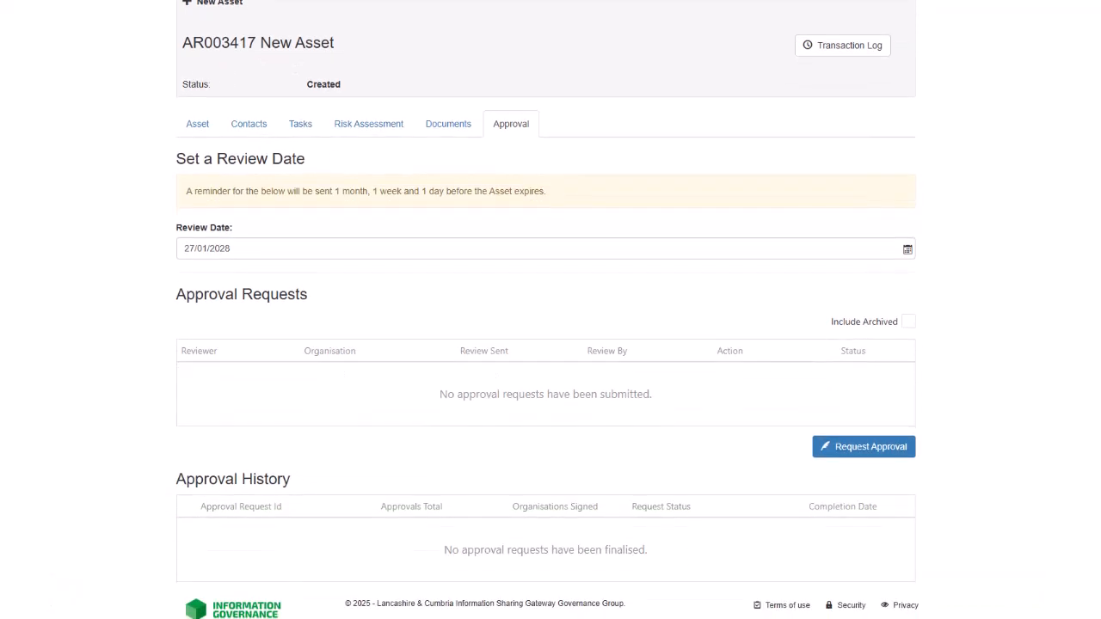
left_click(895, 450)
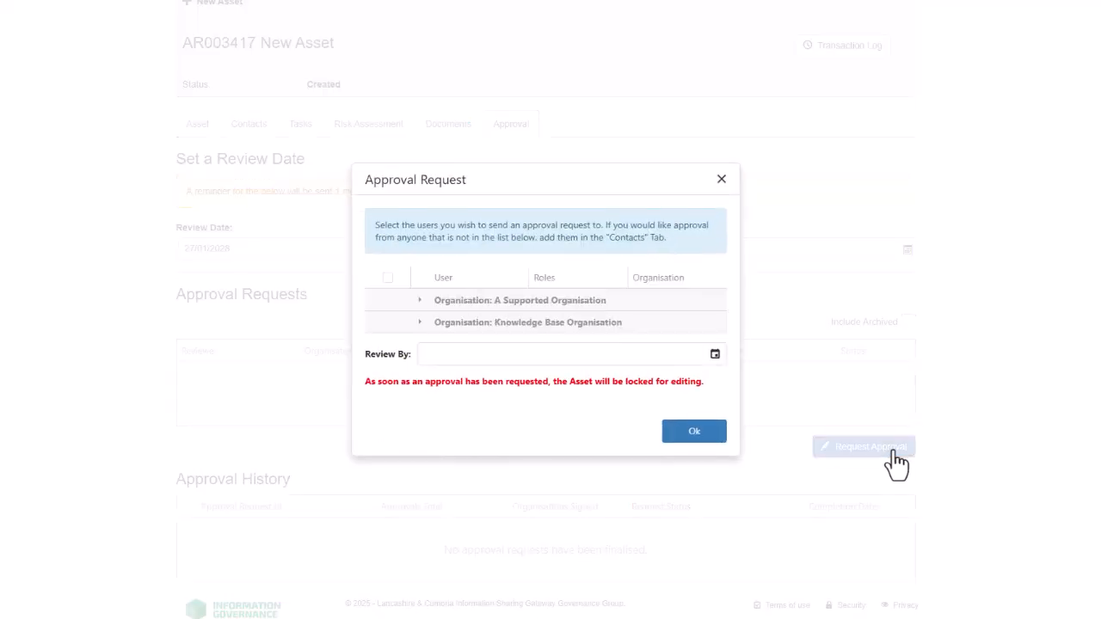
left_click(420, 300)
left_click(420, 333)
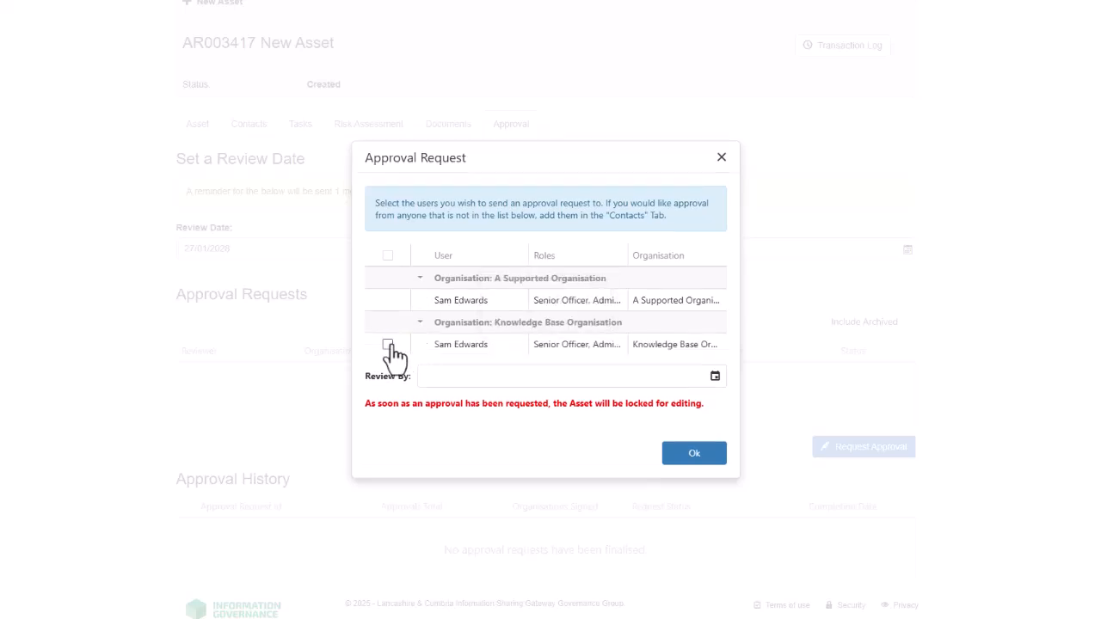
left_click(388, 344)
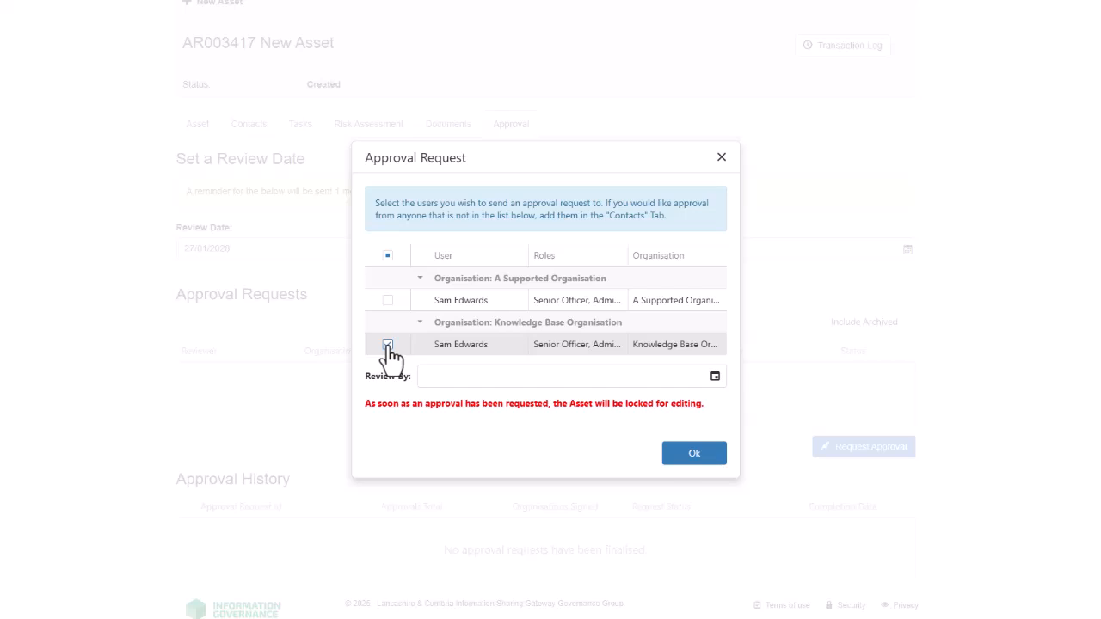
left_click(714, 376)
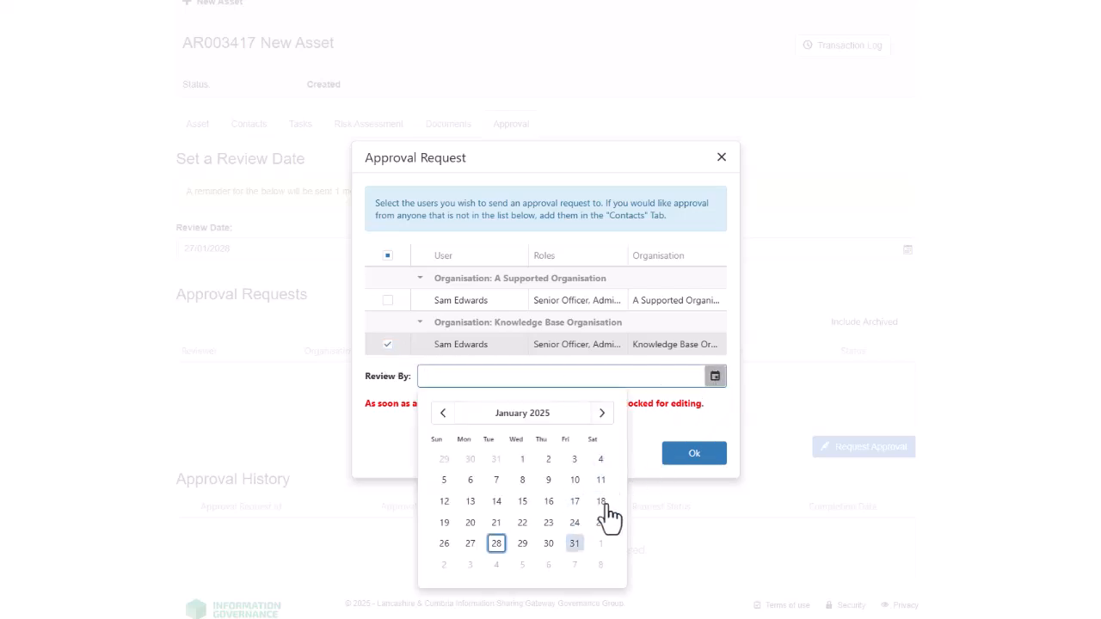
left_click(575, 544)
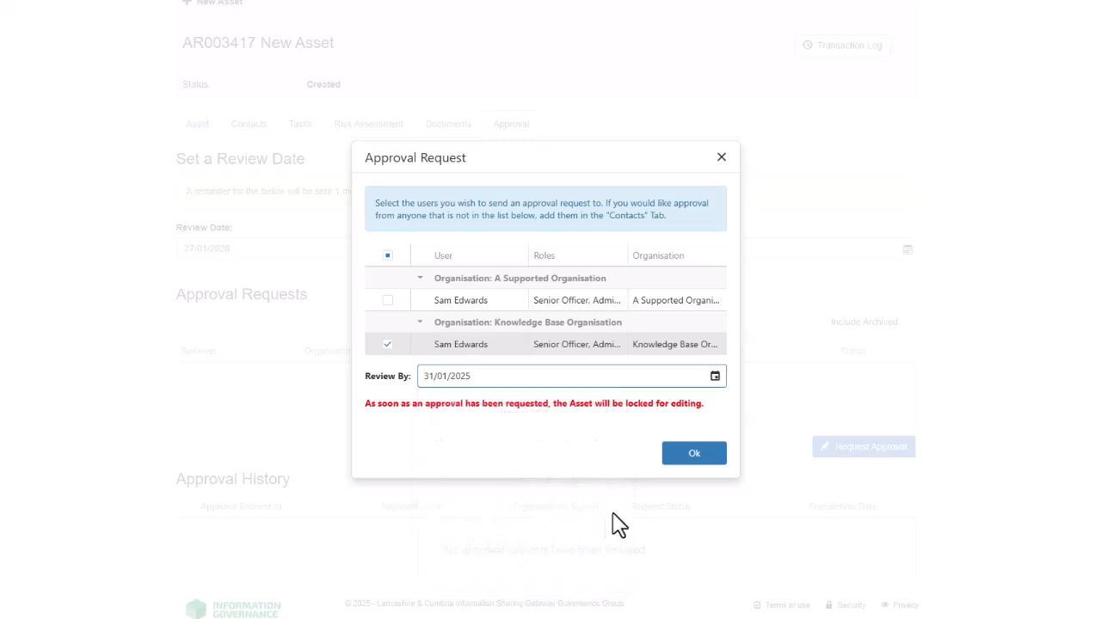
left_click(693, 457)
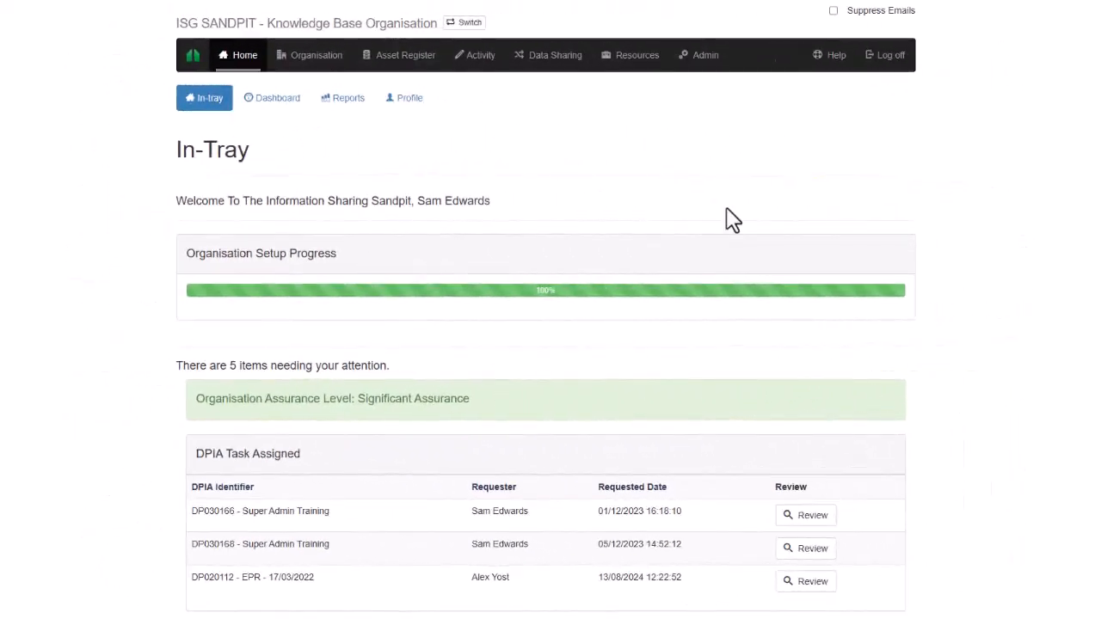
Open the New Asset approval request from the in-tray and reject the asset with the comment "Rejected.".
scroll(1097, 319, "down", 3)
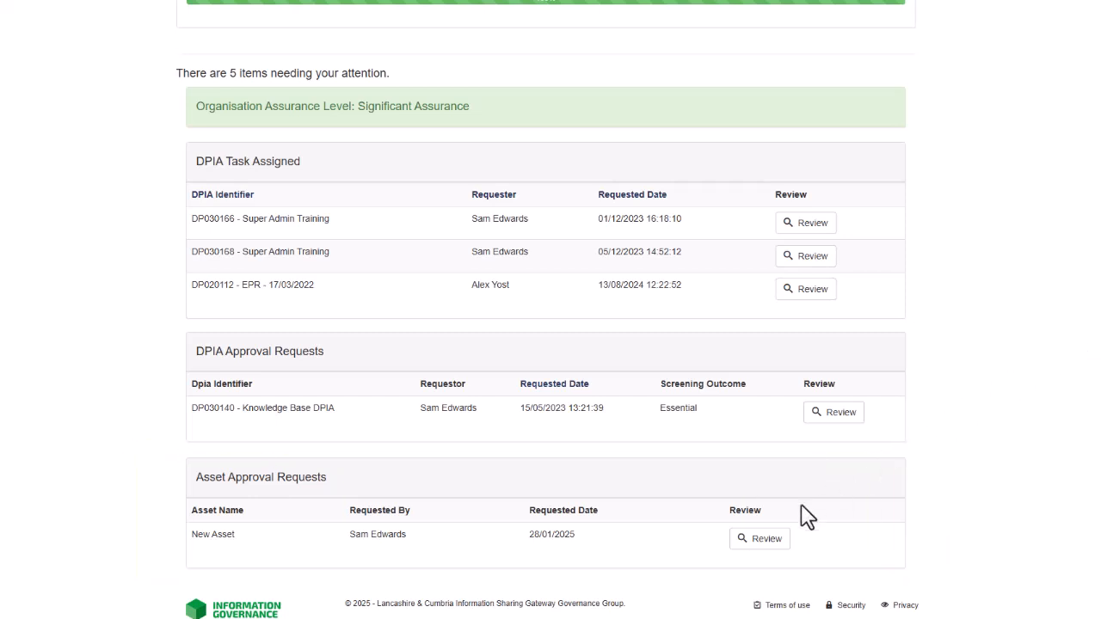
left_click(760, 539)
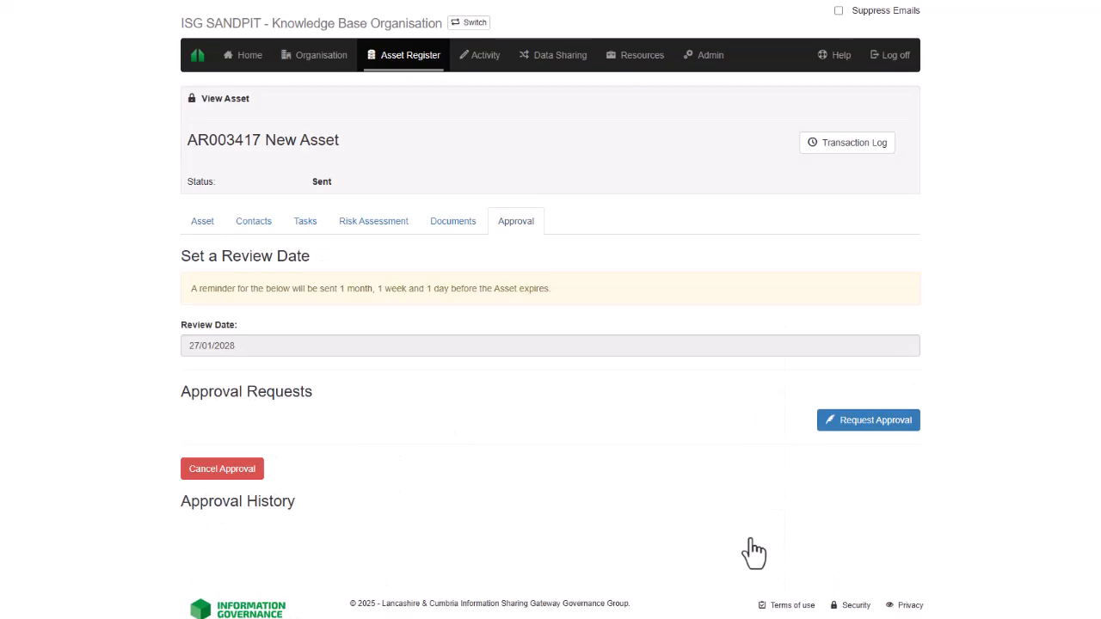
scroll(753, 552, "down", 1)
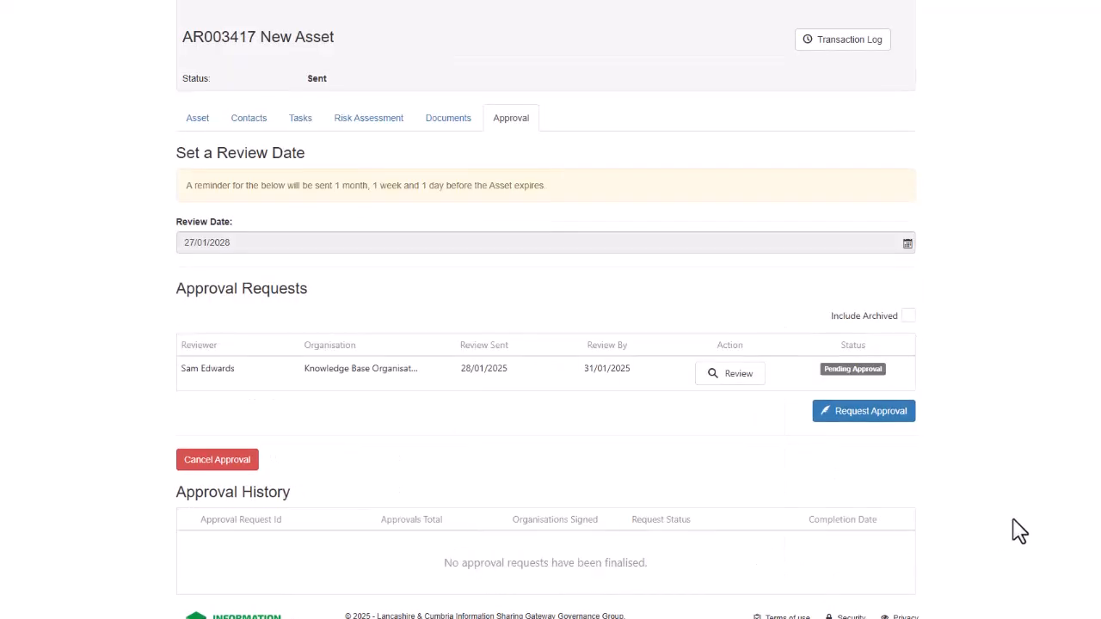
left_click(745, 378)
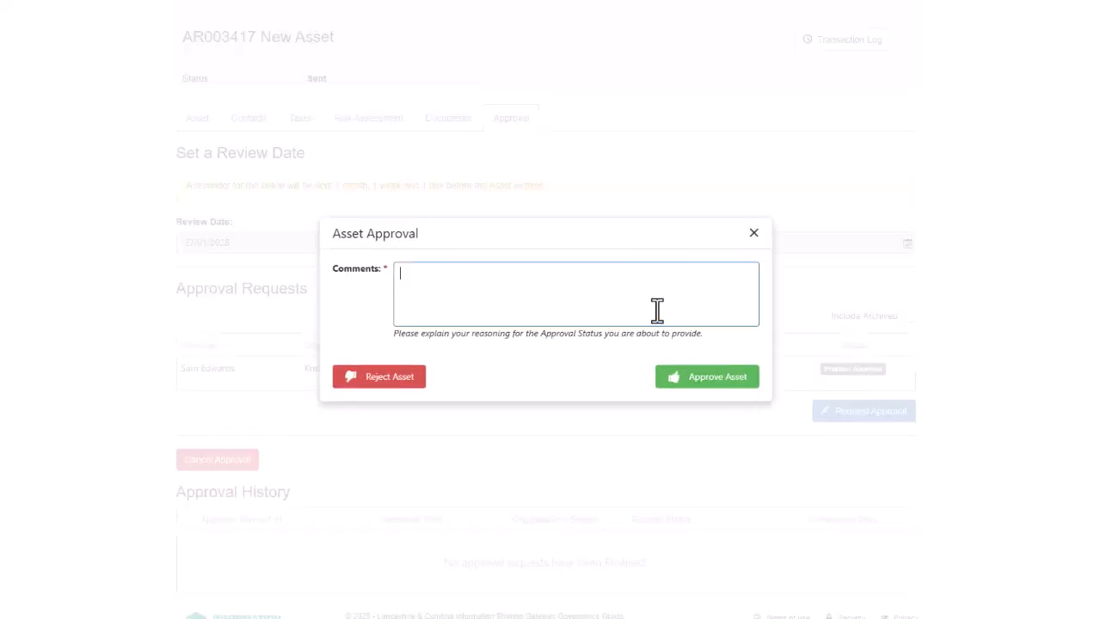
type("Rejected")
left_click(414, 378)
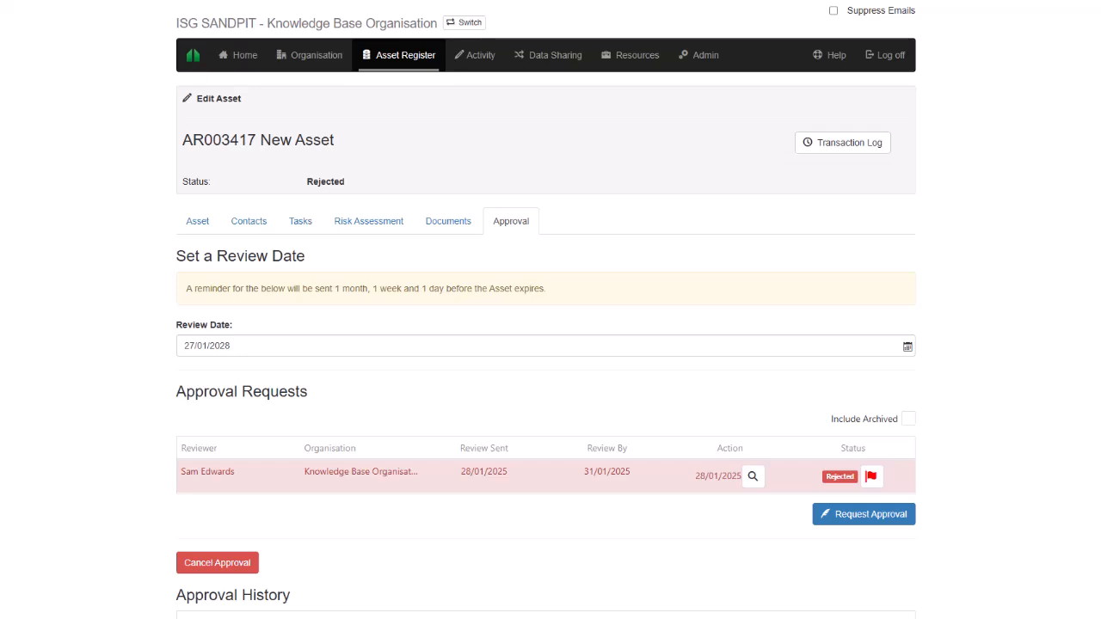
View the reviewer's rejection comment, and request a re-review with the comment "please re-review." and the re-review date 31/01/2025.
left_click(753, 478)
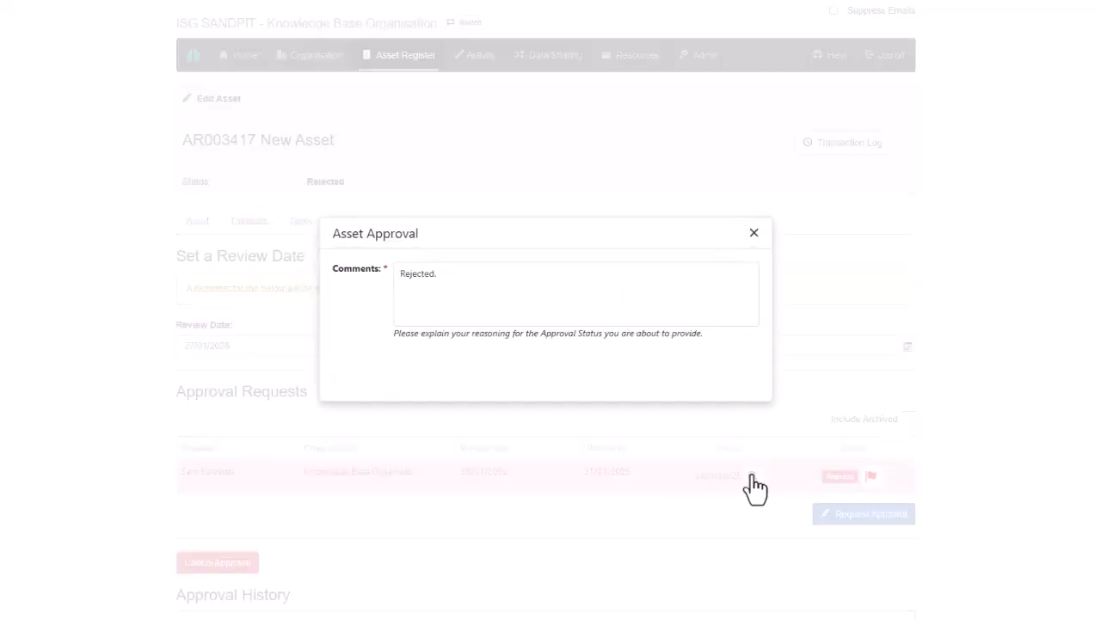
left_click(754, 234)
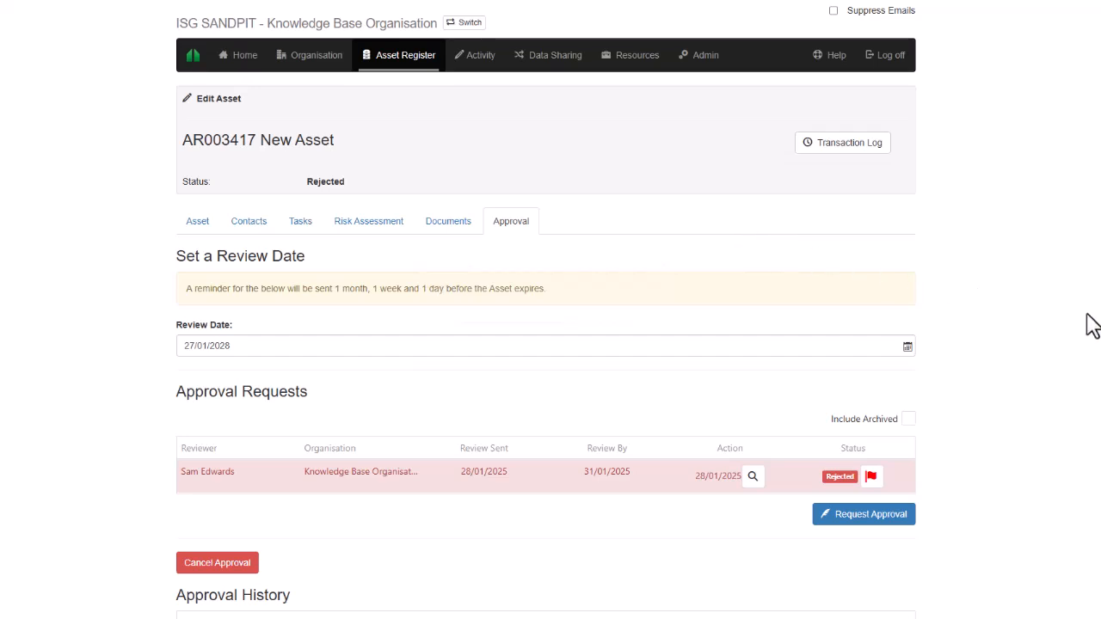
left_click(868, 477)
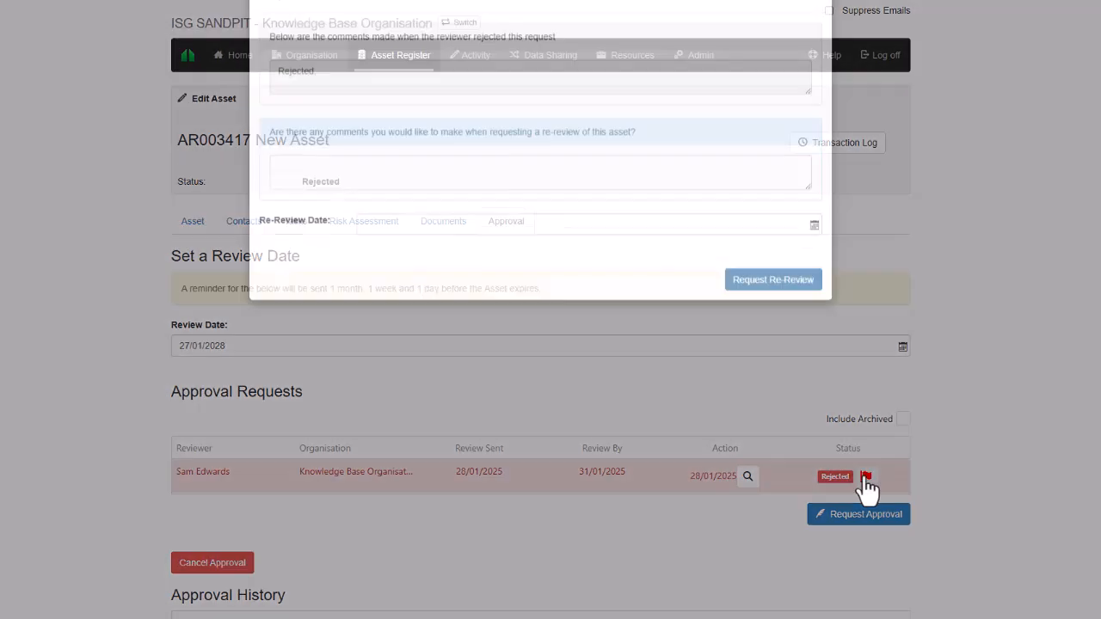
left_click(616, 221)
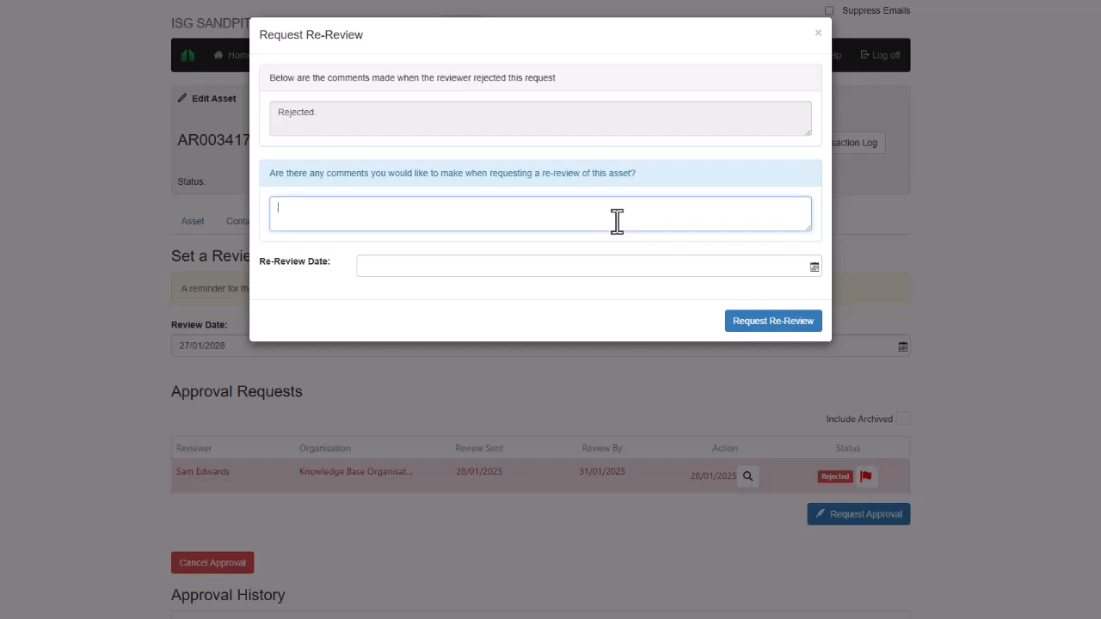
type("please re-review.")
left_click(813, 266)
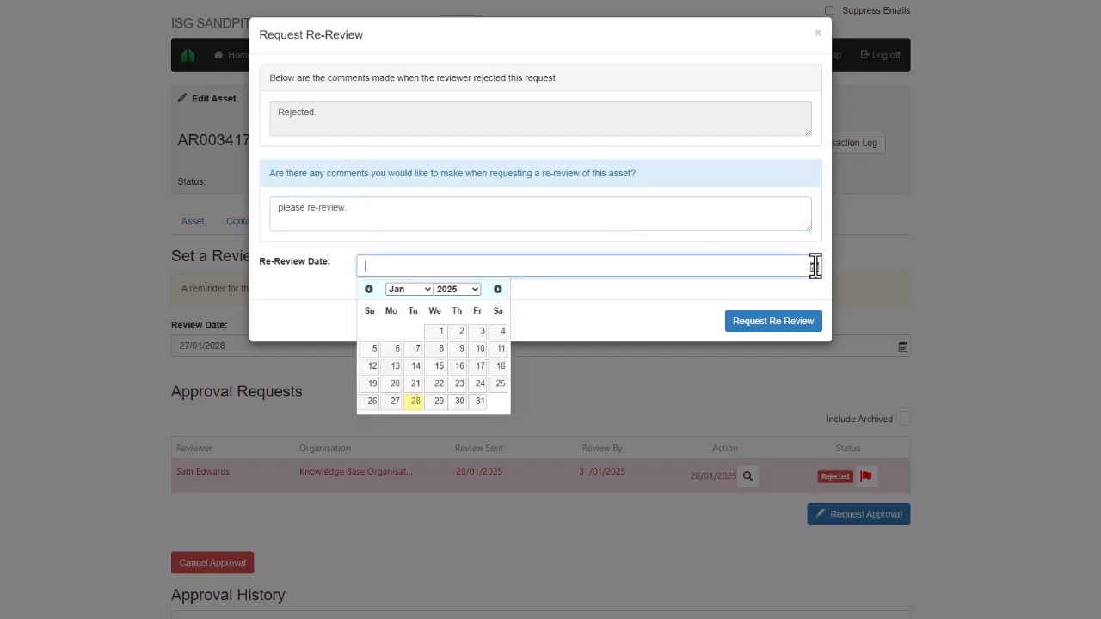
left_click(480, 401)
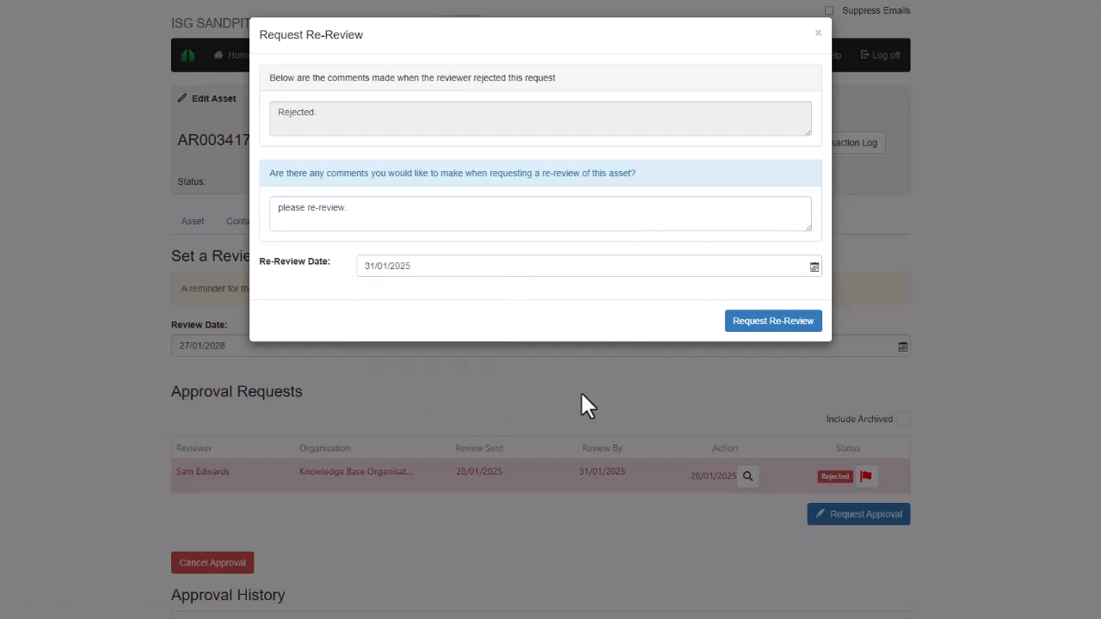
left_click(803, 321)
Review the pending approval request for the asset and approve it with the comment "Approved".
scroll(811, 332, "down", 2)
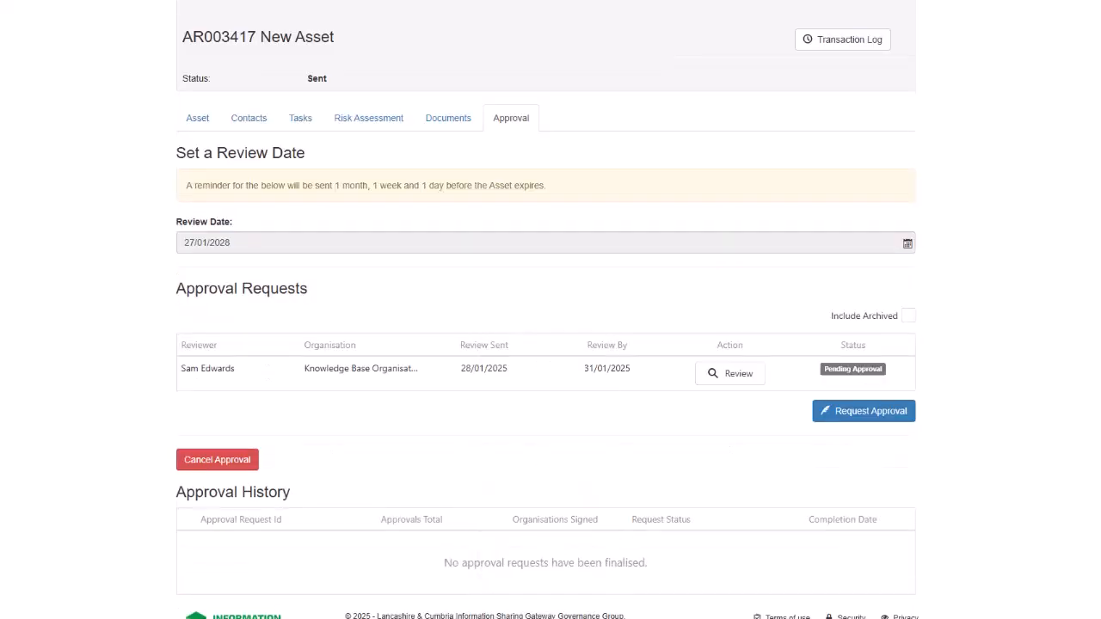
left_click(739, 375)
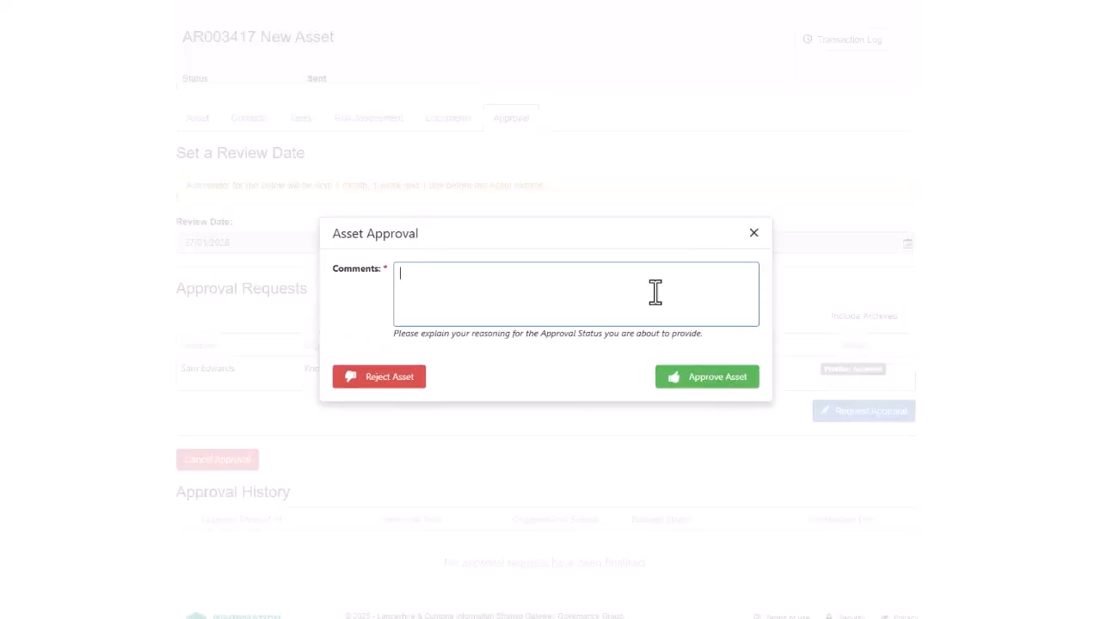
type("Approved")
left_click(723, 378)
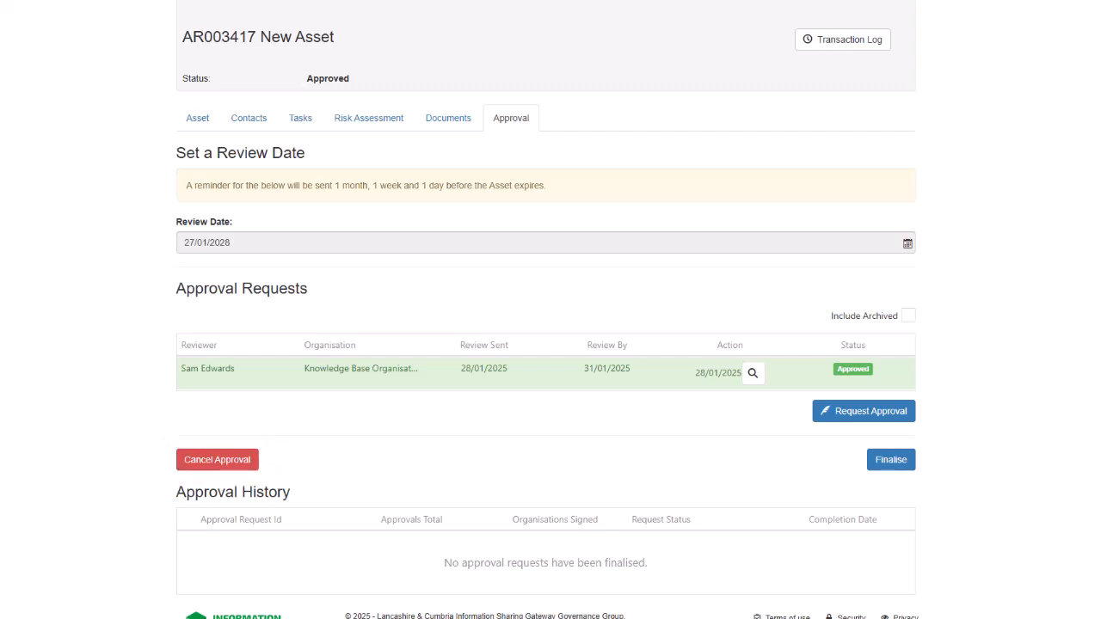
Finalise the approved asset, confirm the finalisation, and expand the finalised request in the approval history.
left_click(899, 465)
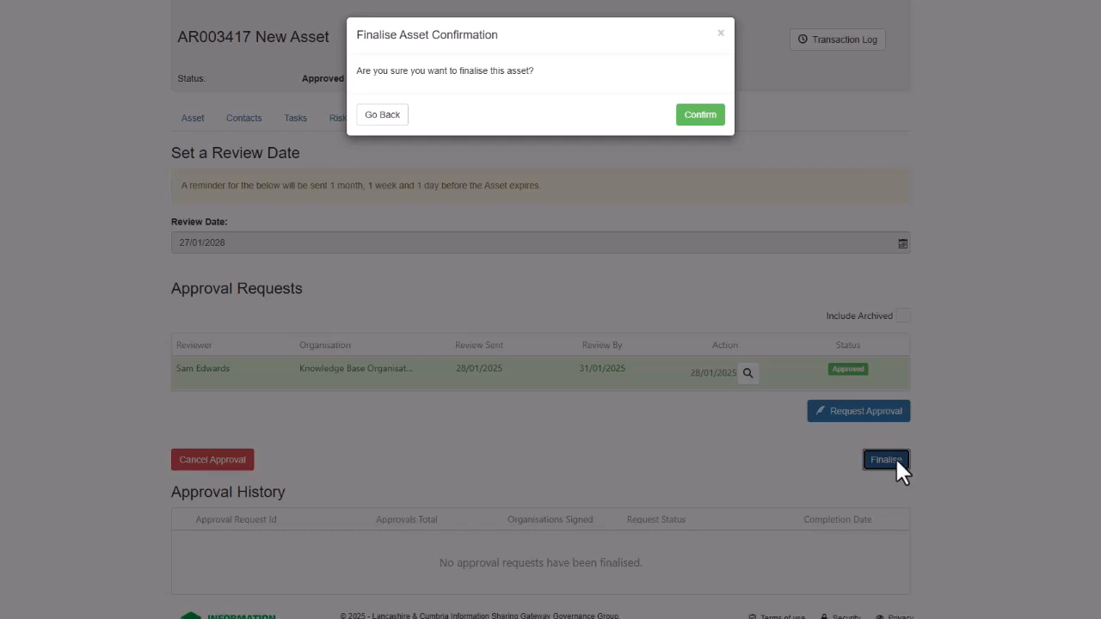
left_click(698, 116)
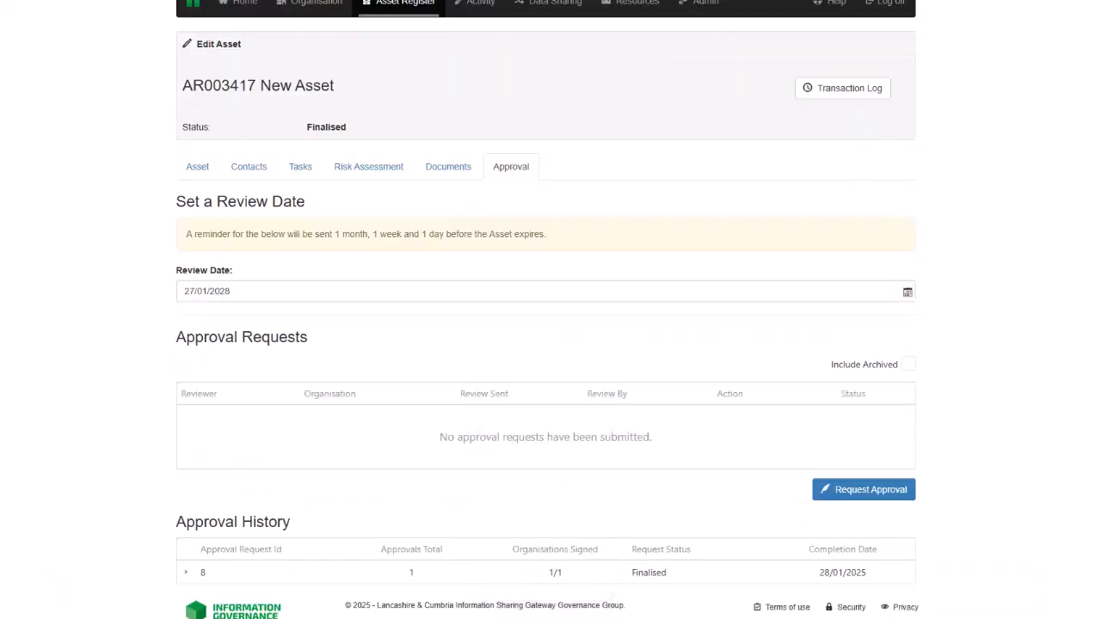
left_click(186, 573)
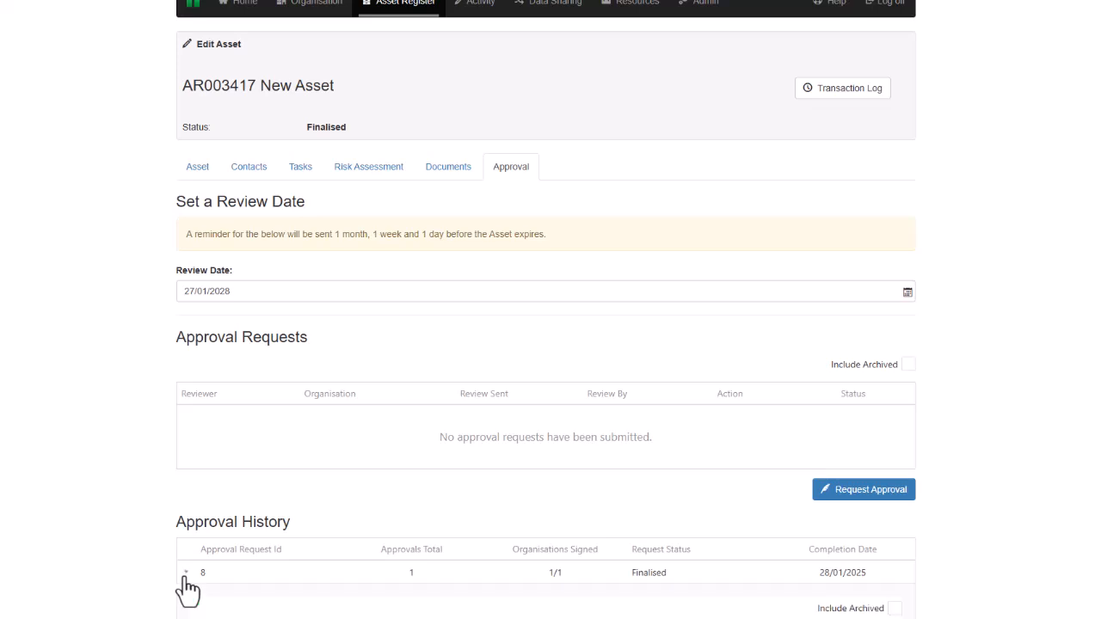
scroll(188, 590, "down", 2)
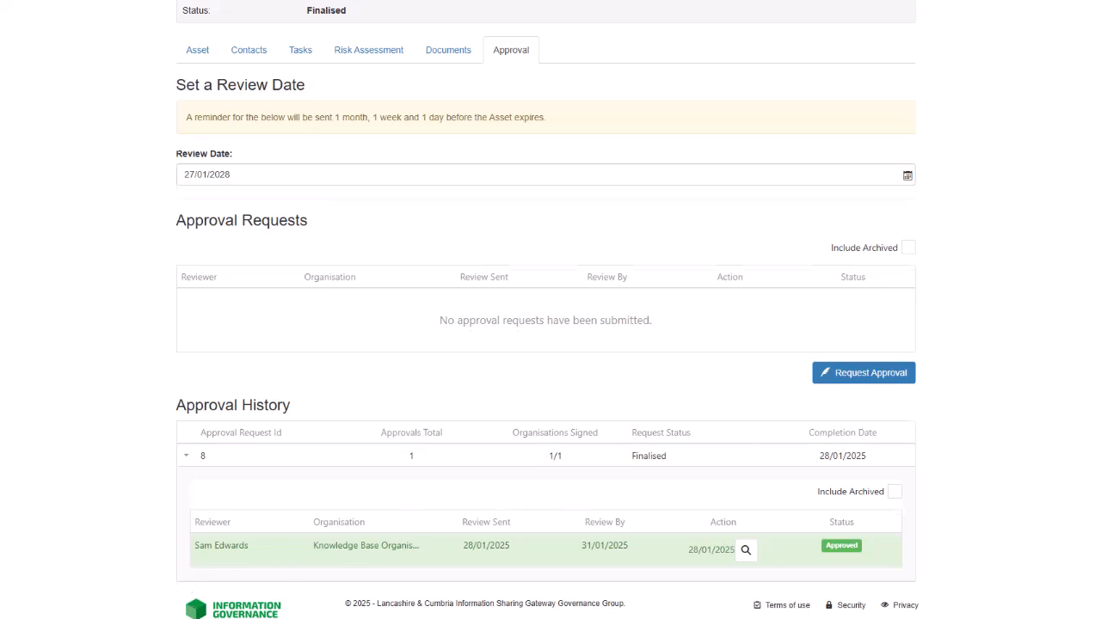
scroll(546, 310, "up", 3)
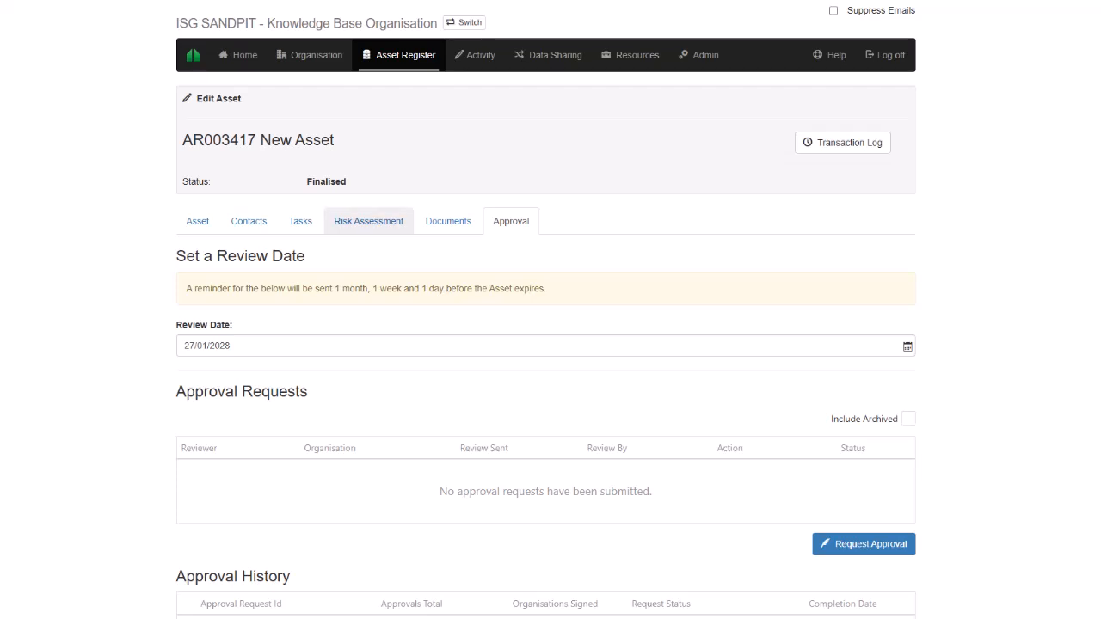
View the asset's details, and set its review date to 27/01/2029 in the approval section.
left_click(197, 221)
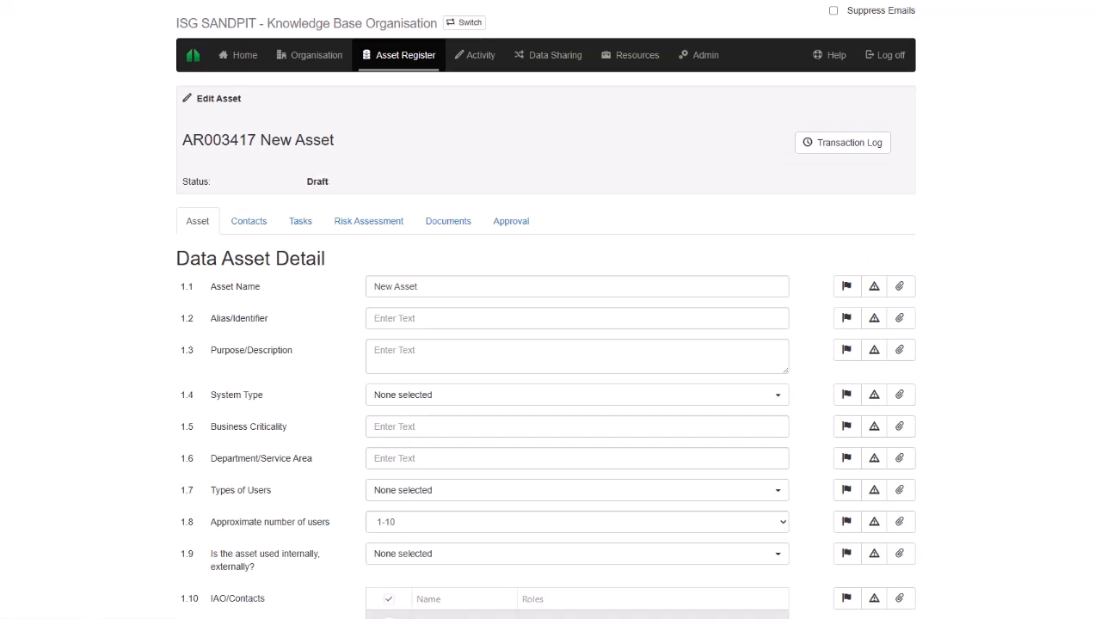
left_click(513, 231)
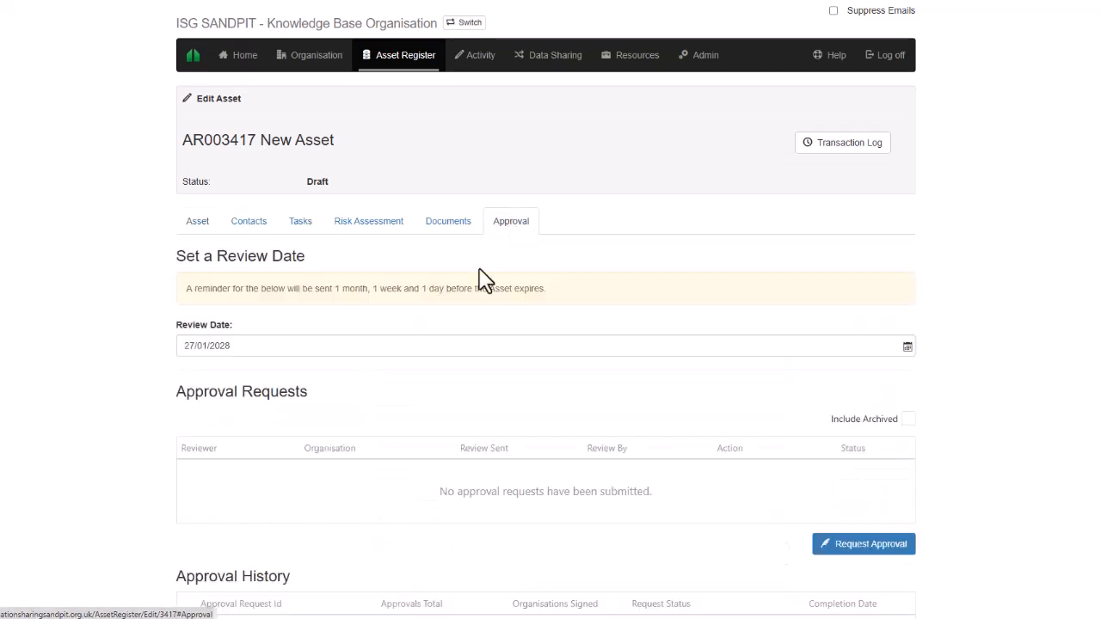
left_click(414, 346)
left_click(295, 369)
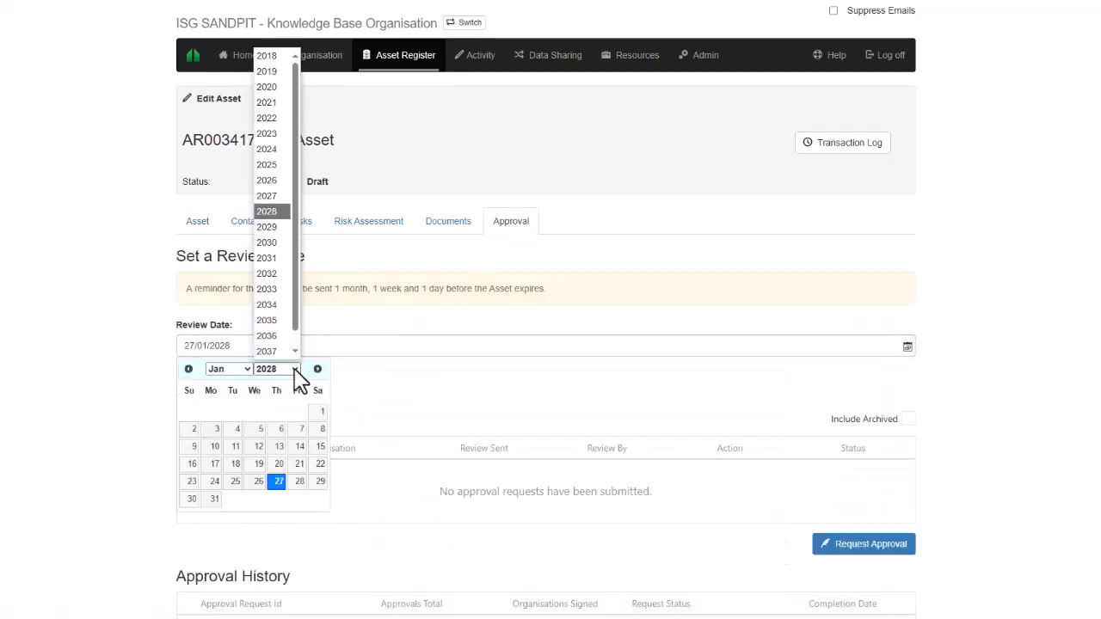
left_click(280, 234)
left_click(319, 465)
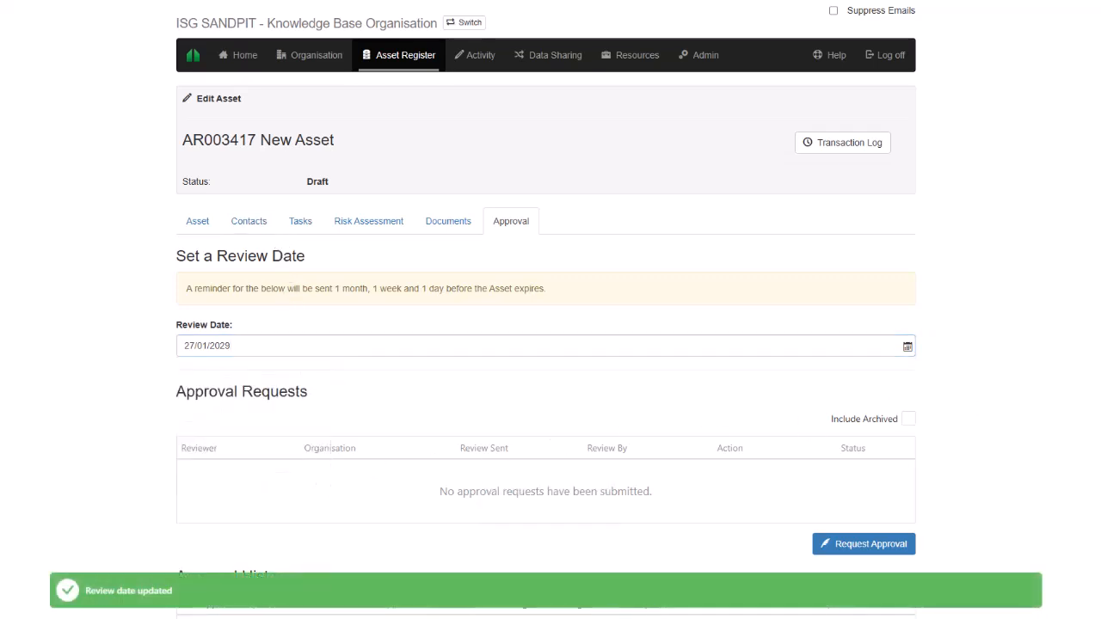
Send a new approval request to the Knowledge Base Organisation contact with a review-by date of 07/02/2025.
left_click(890, 548)
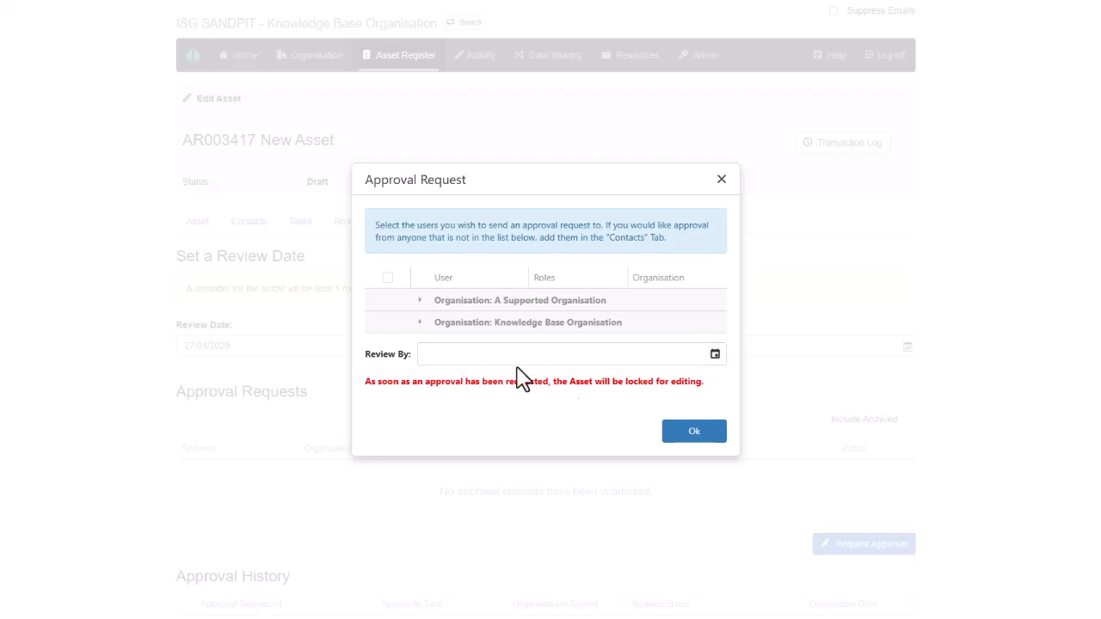
left_click(420, 322)
left_click(387, 333)
left_click(714, 366)
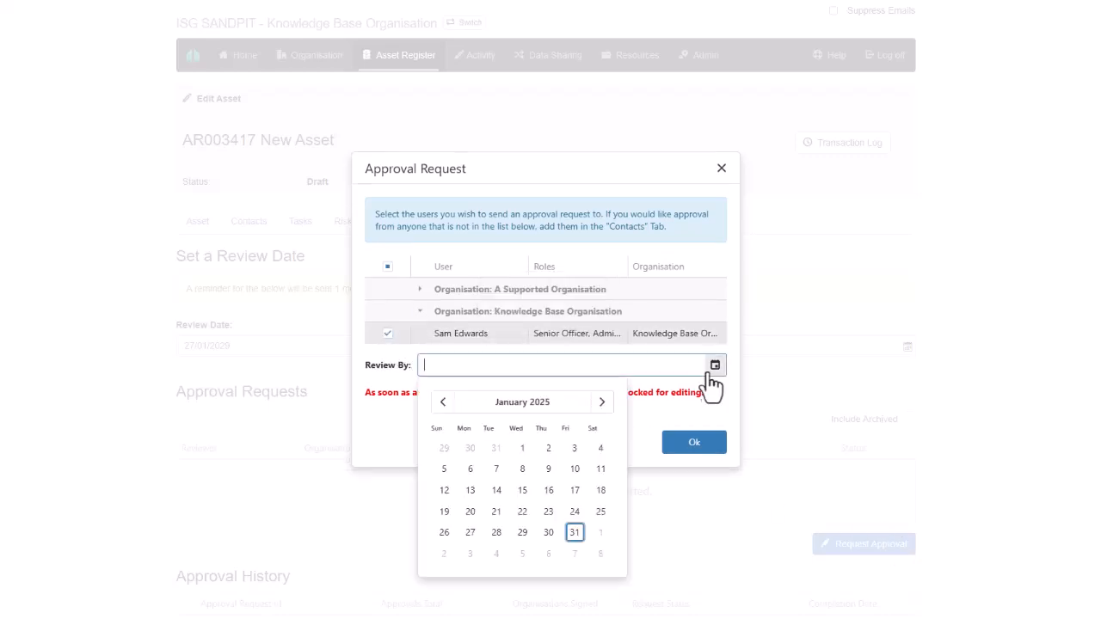
left_click(574, 553)
left_click(701, 444)
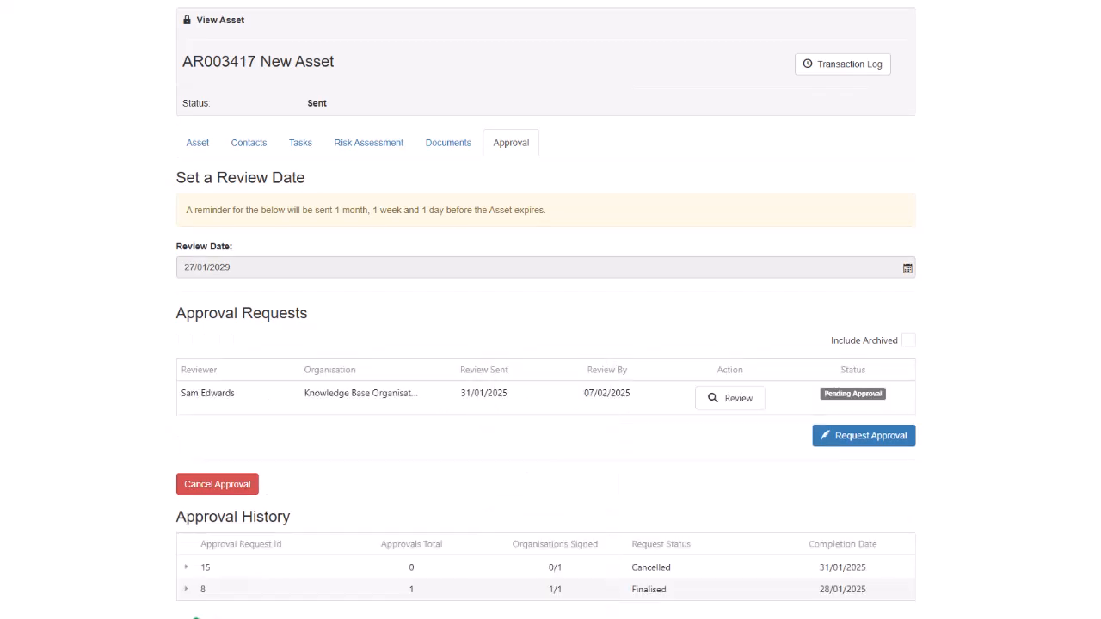
Leave the asset and return to the Information Asset Register overview.
scroll(848, 238, "up", 1)
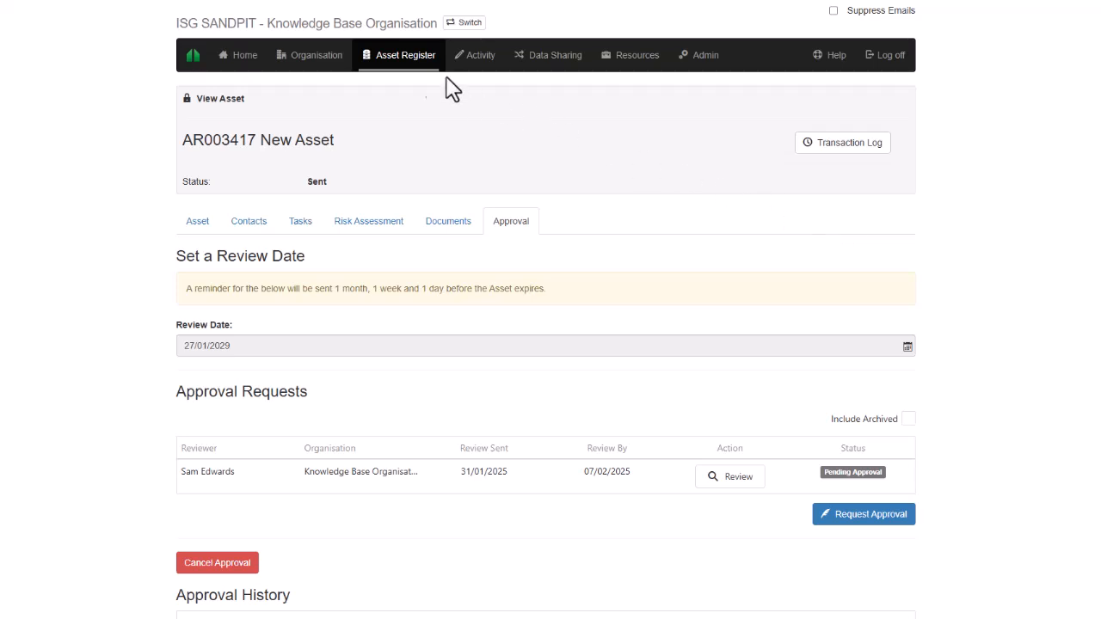
left_click(407, 63)
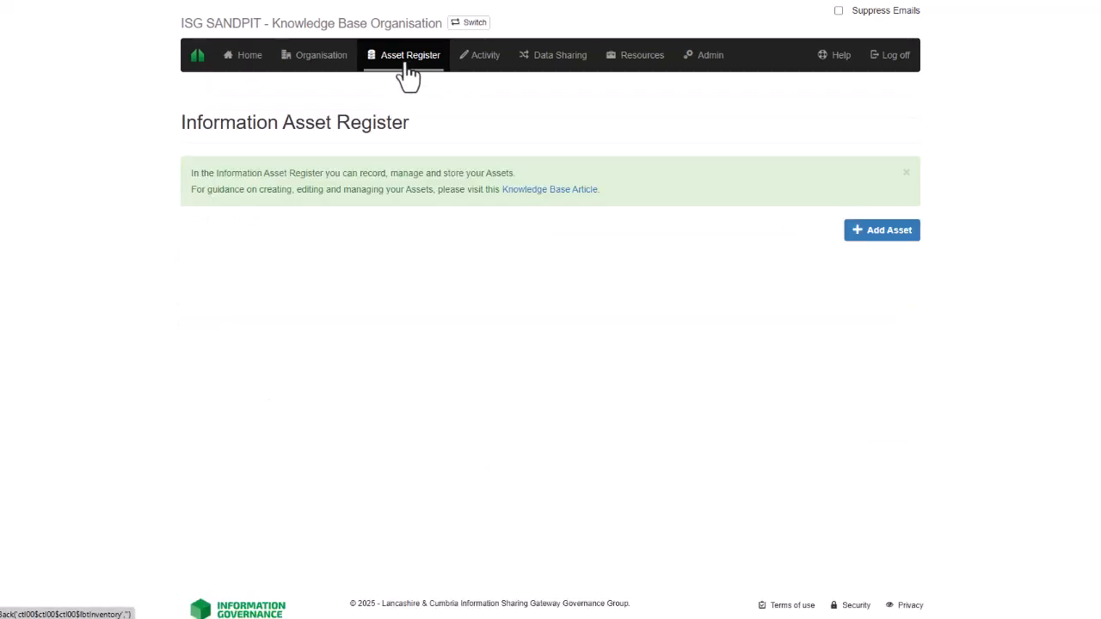